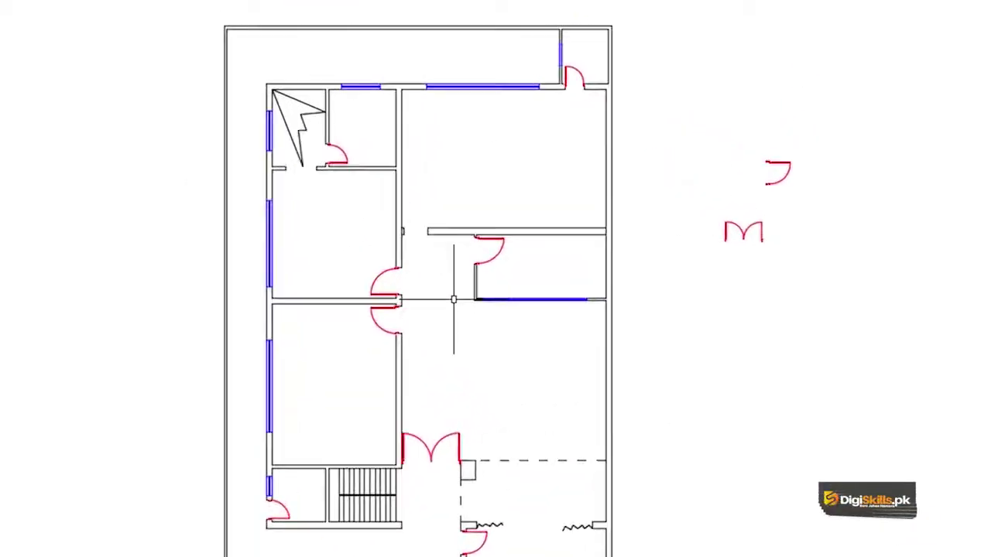
Create a layer named TEXT with green colour 90 and make it current
type("a")
key("Return")
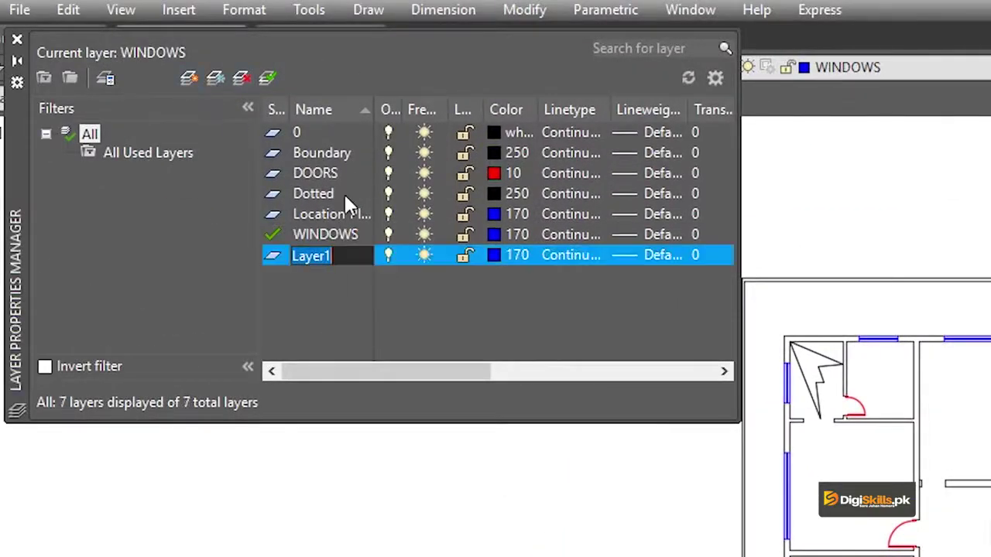
type("tEX")
type("T")
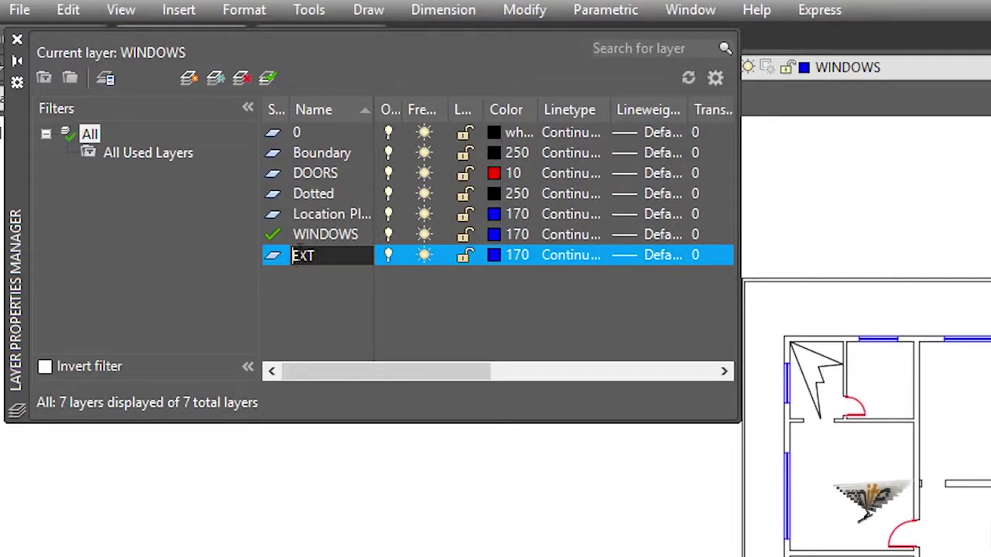
left_click(498, 255)
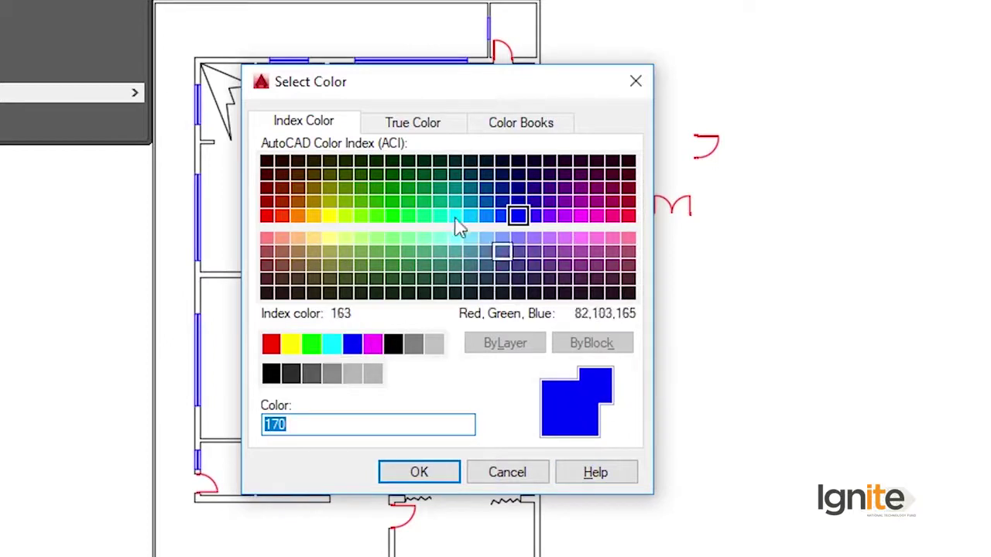
left_click(394, 217)
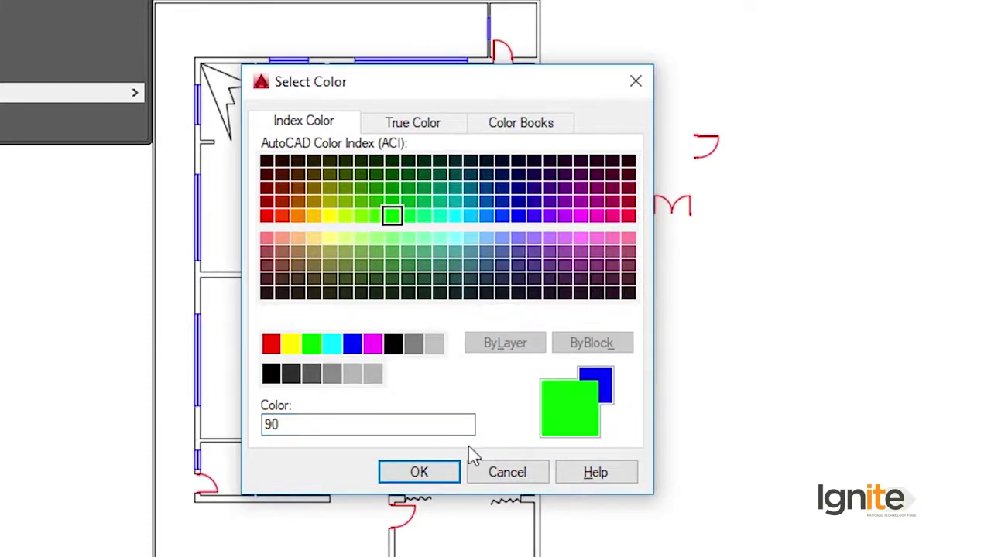
left_click(422, 473)
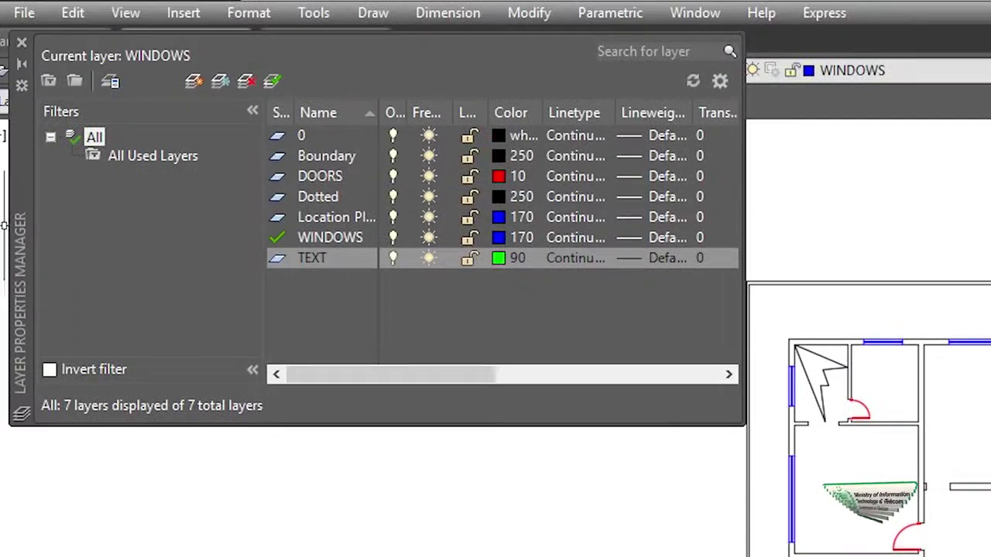
double_click(278, 255)
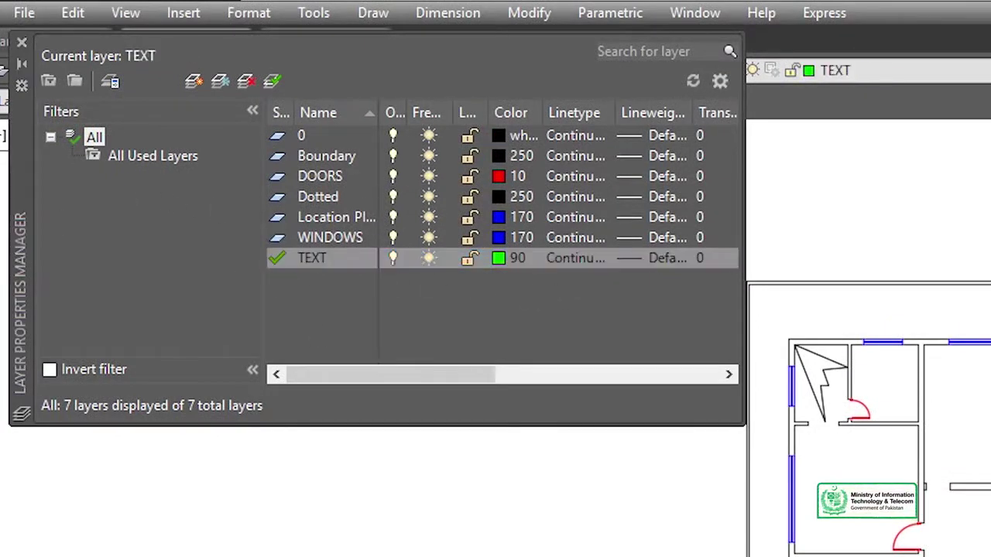
left_click(21, 43)
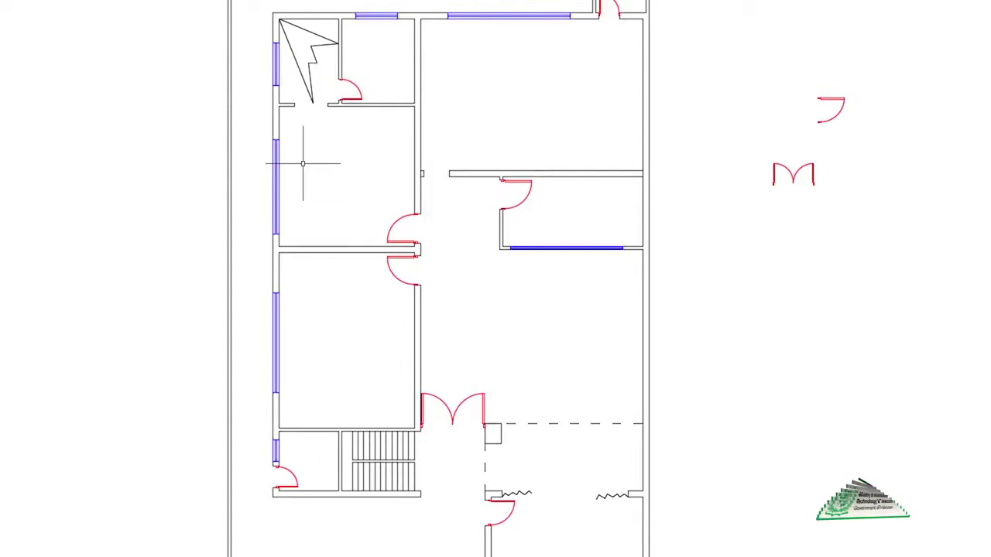
scroll(309, 194, "up", 4)
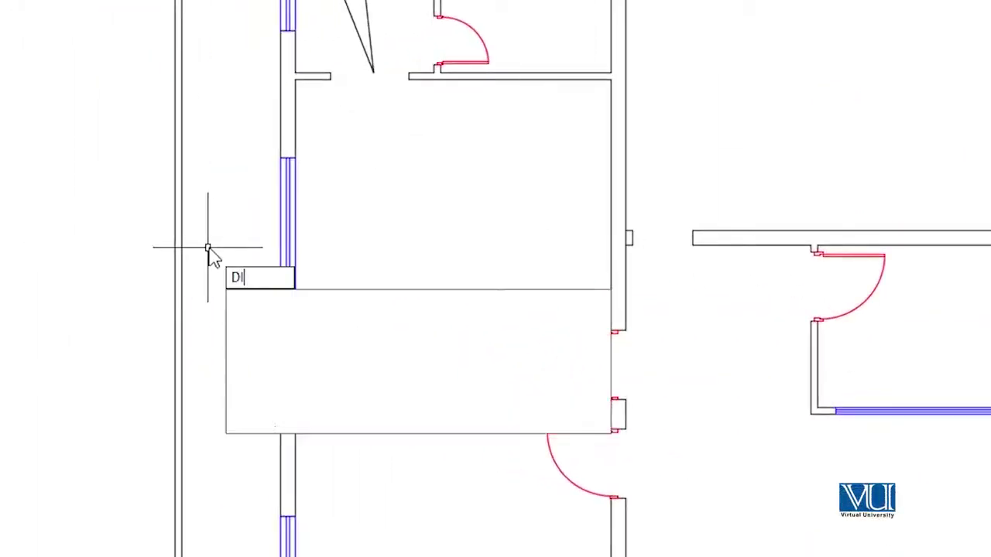
type("DI")
key("Return")
scroll(116, 174, "up", 3)
left_click(116, 174)
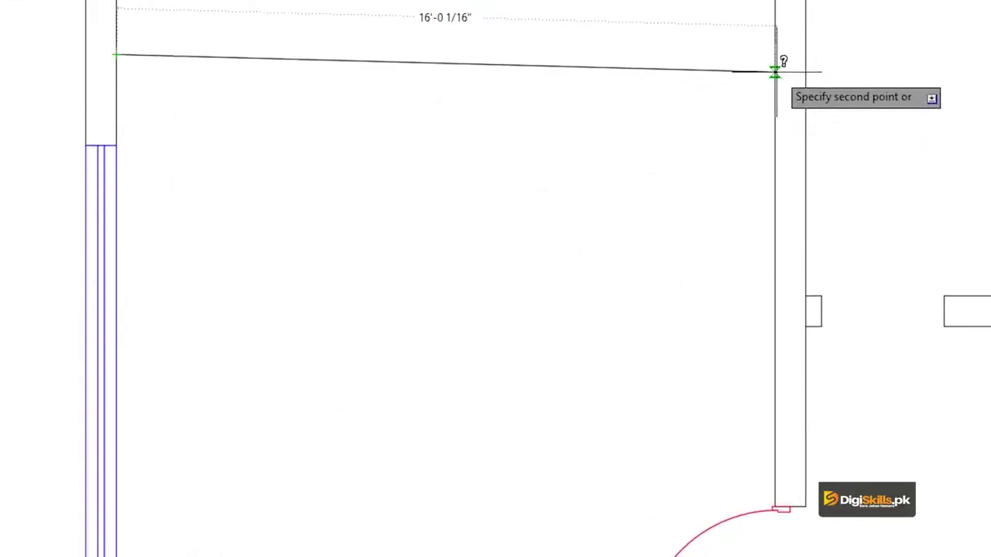
left_click(774, 55)
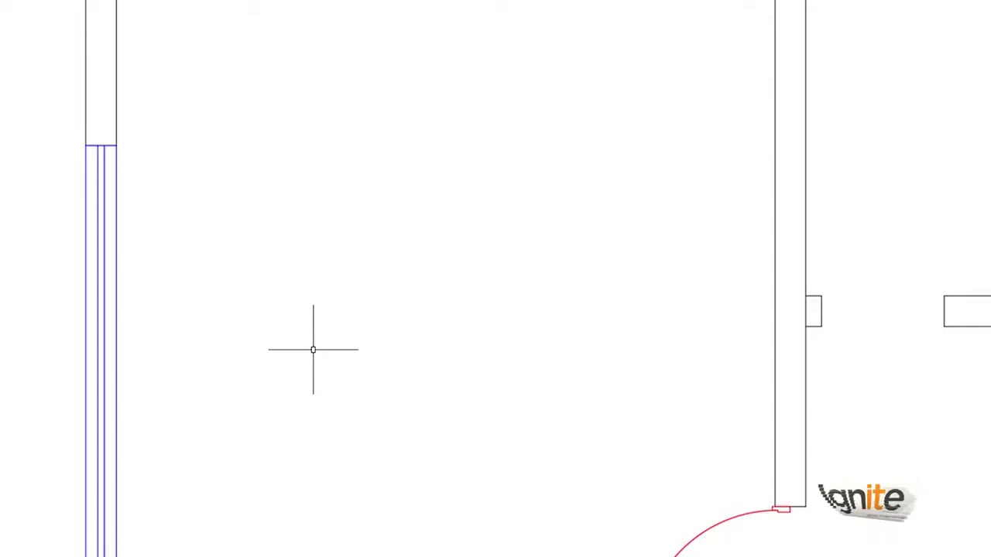
scroll(311, 350, "down", 2)
scroll(387, 295, "down", 2)
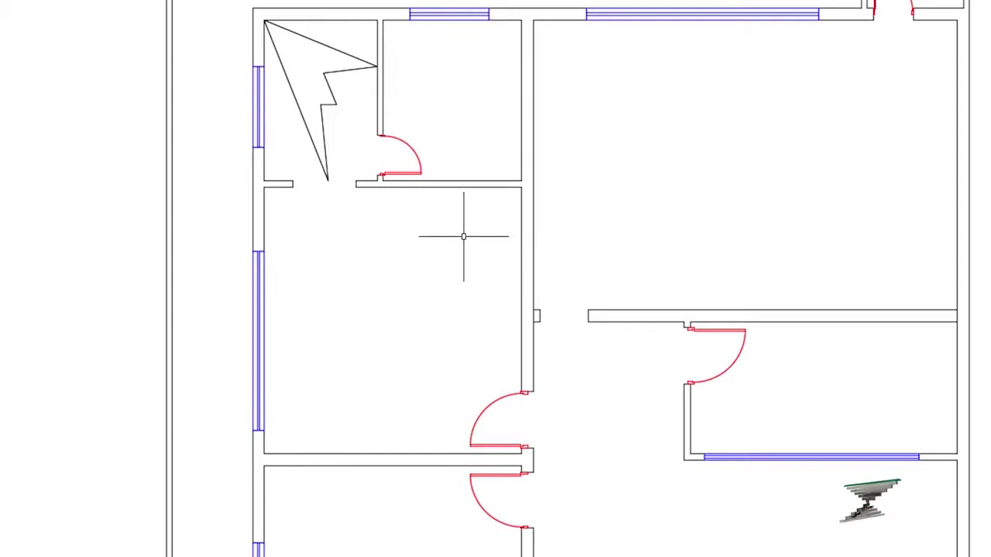
Bring the left room into view and start a single-line text inside it
scroll(465, 235, "up", 2)
middle_click_drag(309, 281, 344, 246)
scroll(322, 247, "up", 1)
scroll(286, 237, "up", 1)
type("TE")
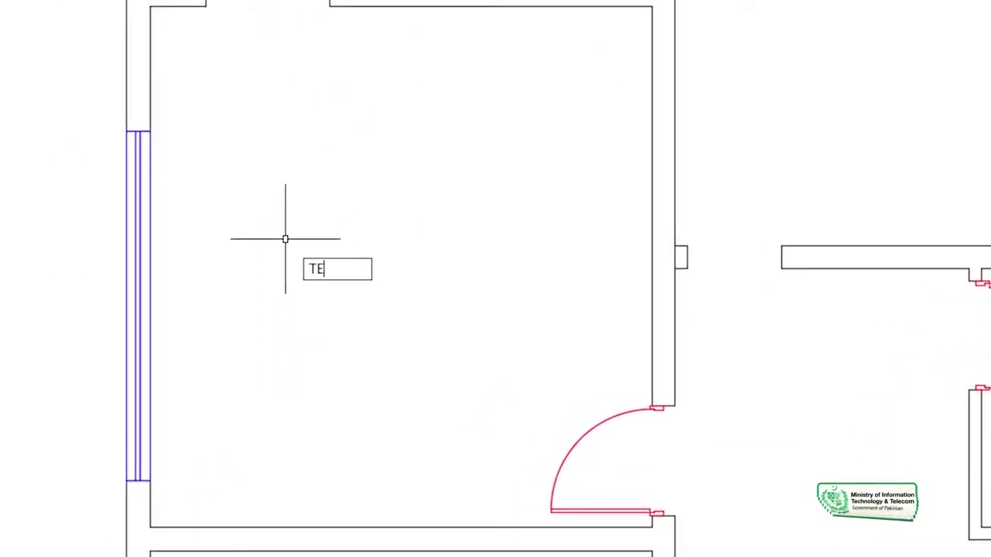
type("XT")
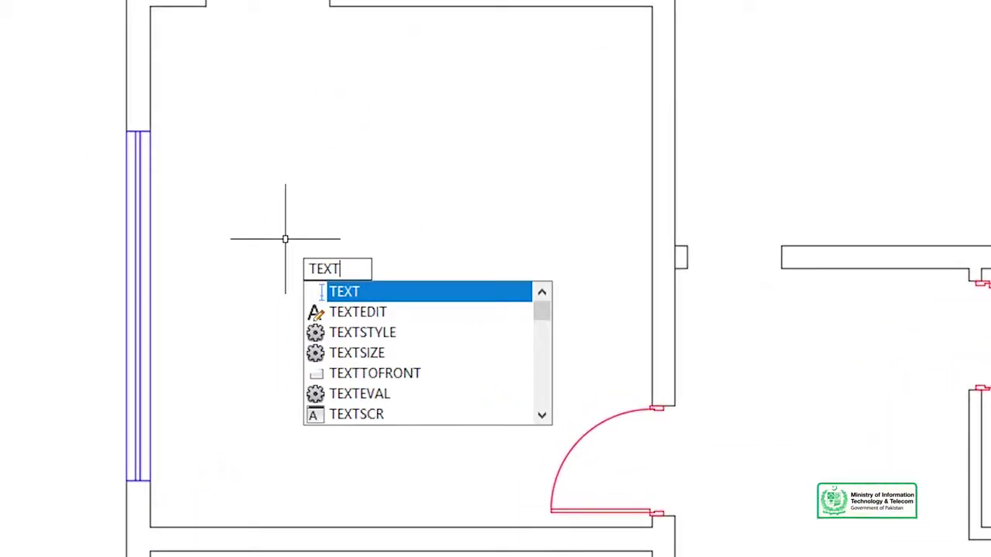
key("Return")
left_click(232, 172)
key("Return")
key("Return")
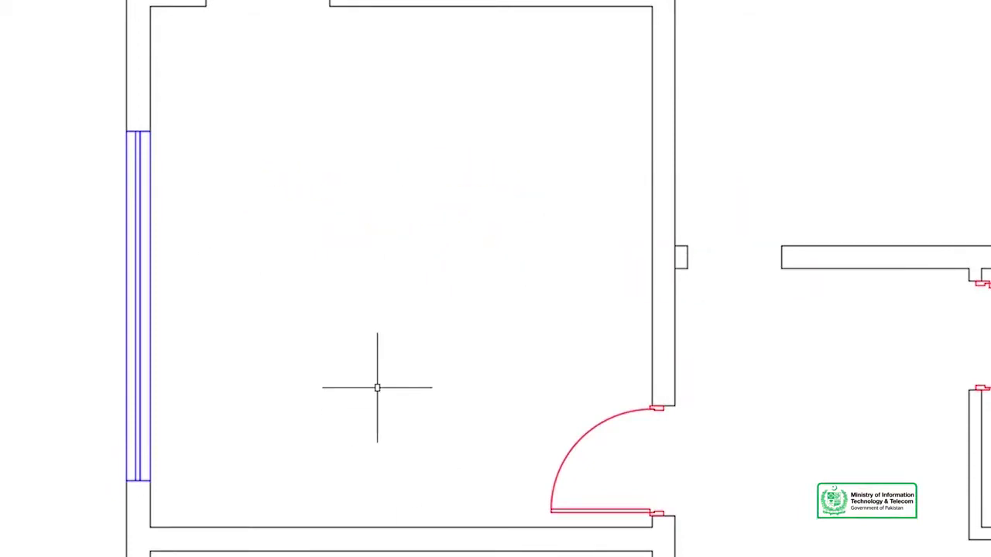
Type 'Bed ROOM' as multiline text in the left room, widened to fit one line
left_click(24, 409)
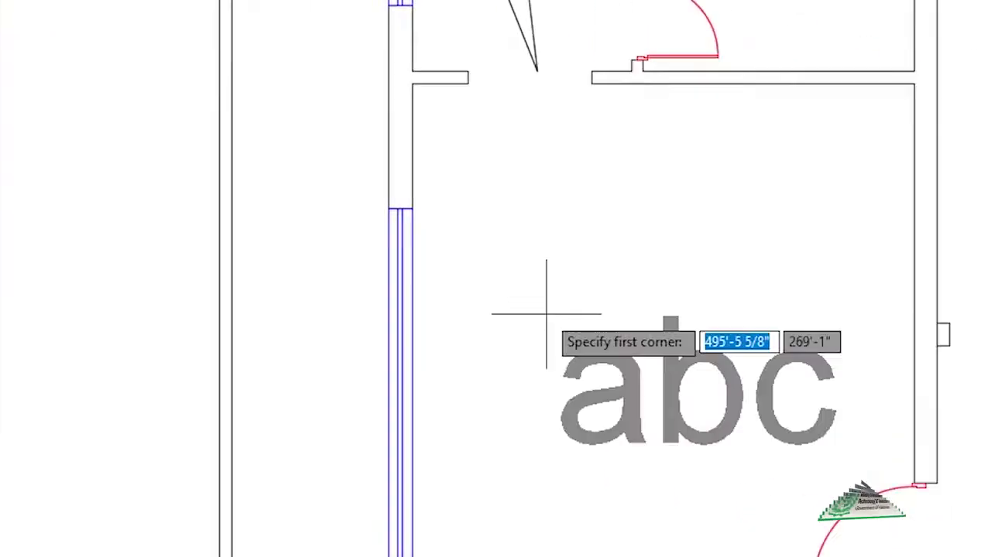
left_click(546, 314)
key("Escape")
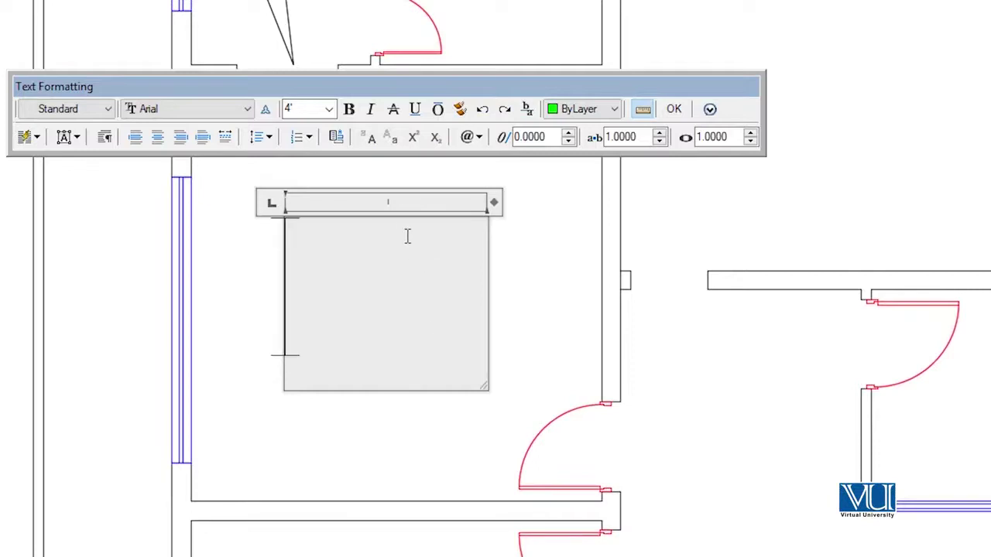
type("Bed")
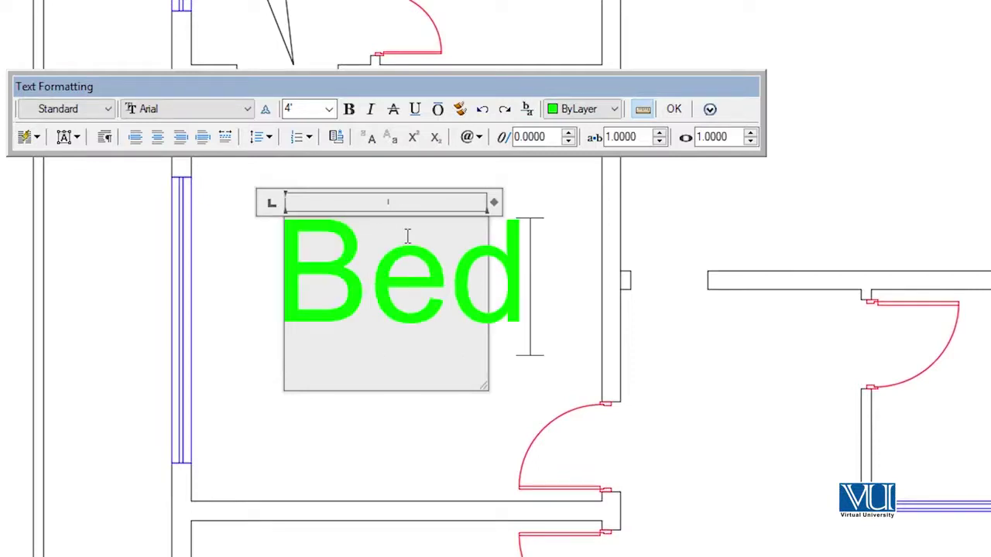
type(" R")
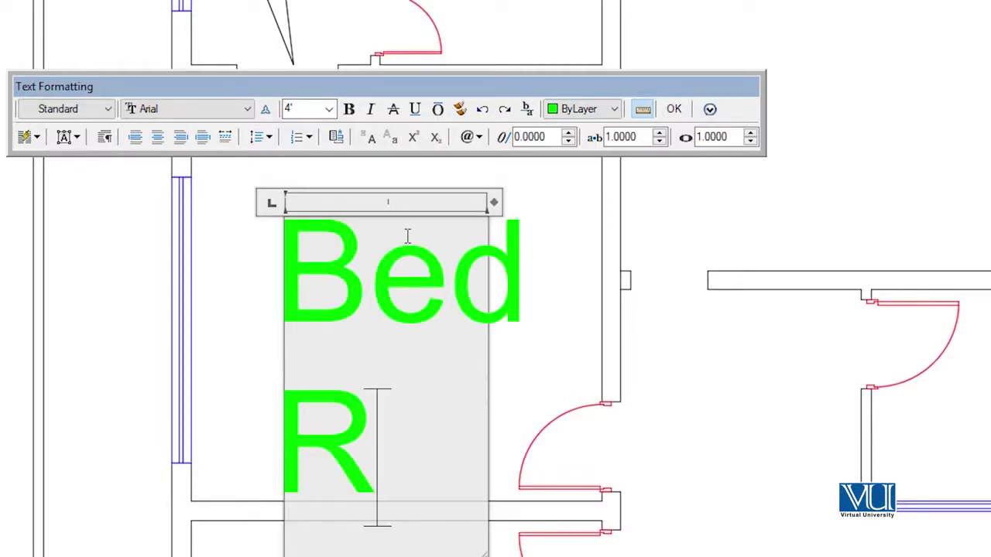
type("OOM")
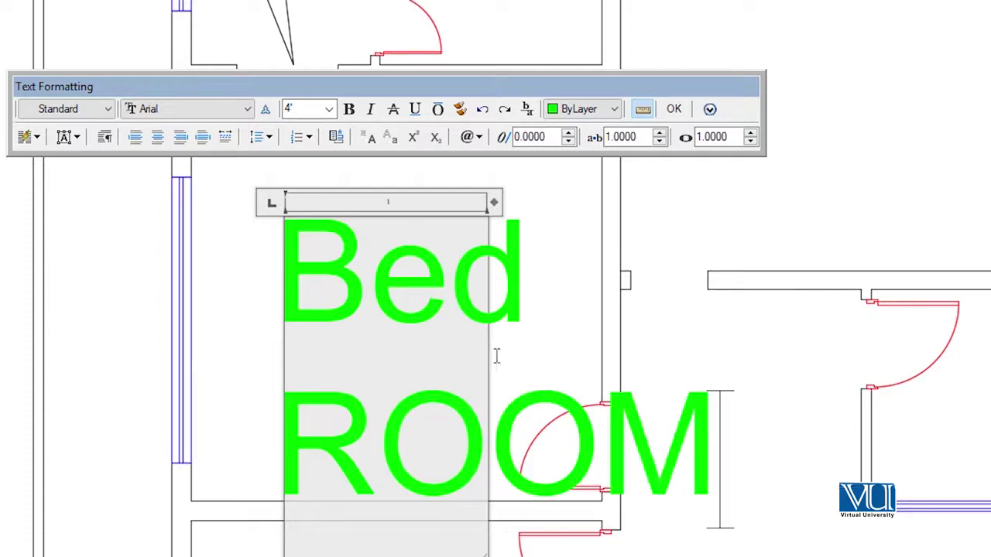
mouse_move(487, 349)
left_mouse_down()
mouse_move(824, 286)
mouse_move(940, 288)
left_mouse_up()
Change the Bed ROOM text height from 4' to 1
scroll(597, 263, "down", 2)
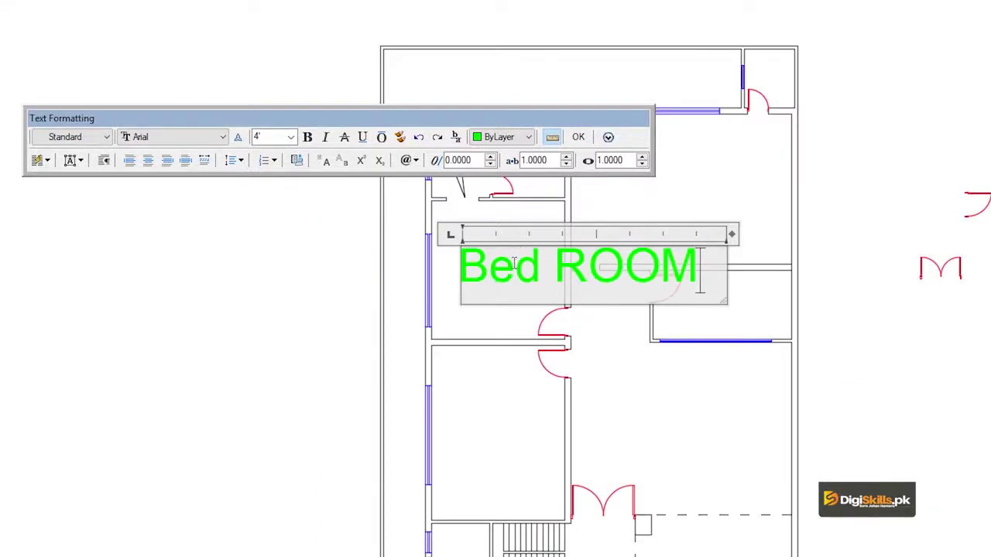
key("ctrl+a")
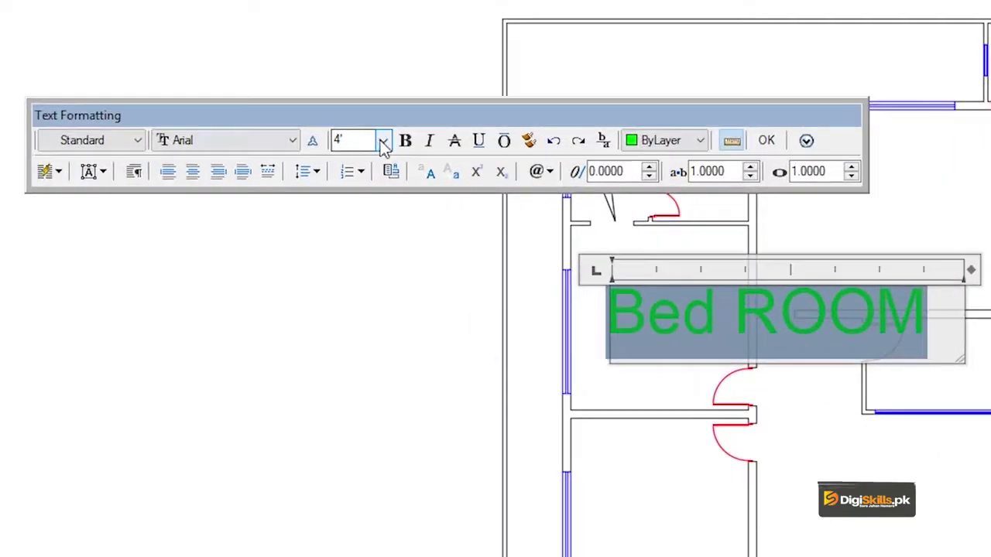
left_click(391, 144)
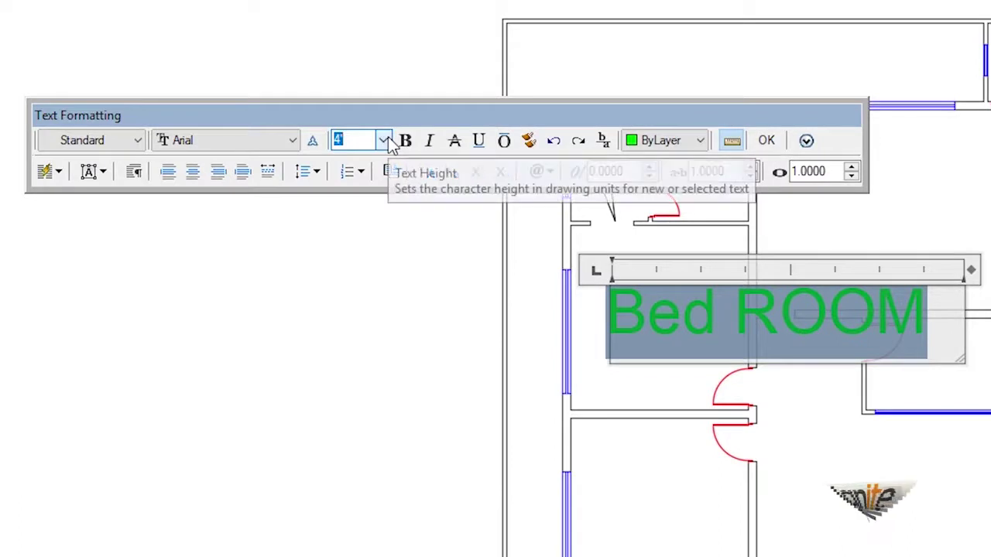
type("11")
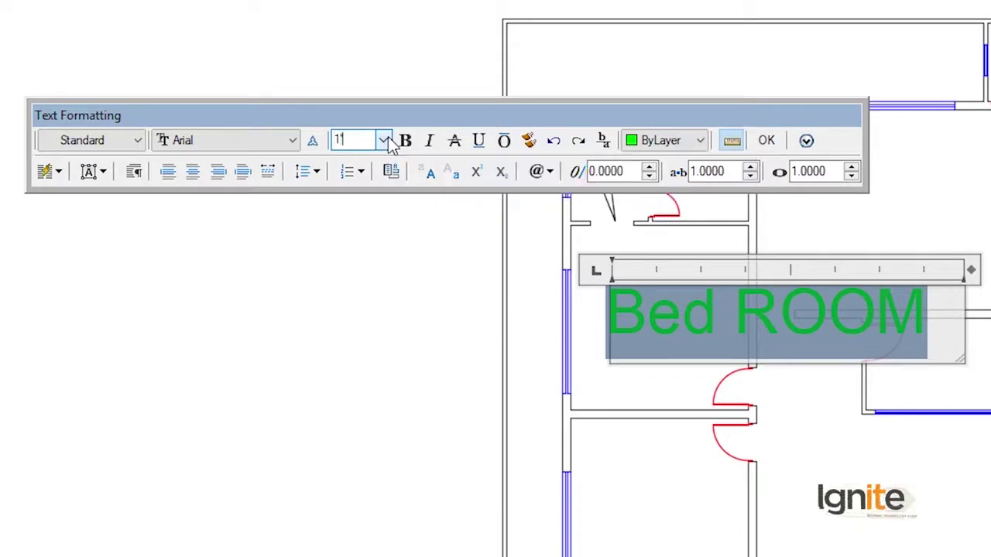
Commit the label, then change the Bed ROOM text height to 1.5
left_click(765, 141)
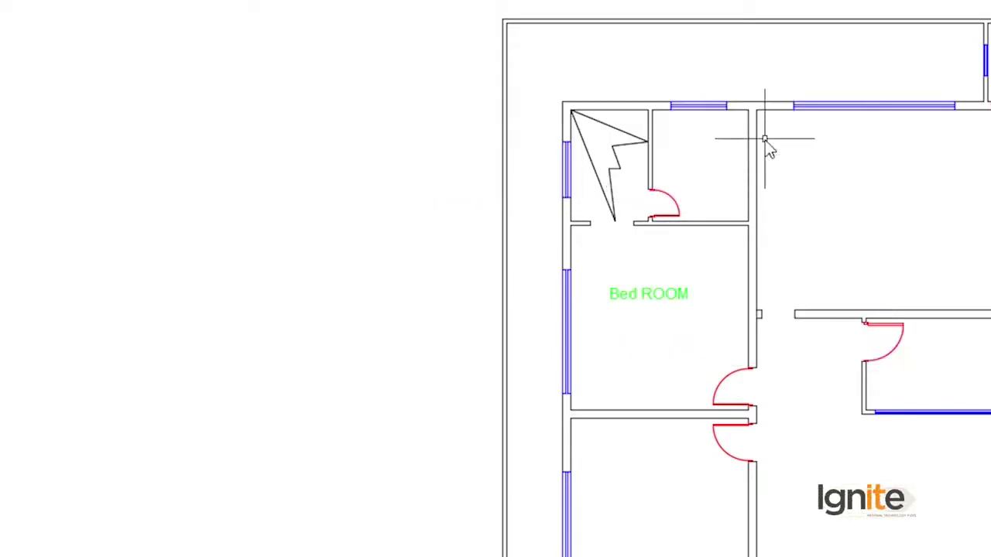
scroll(627, 346, "up", 2)
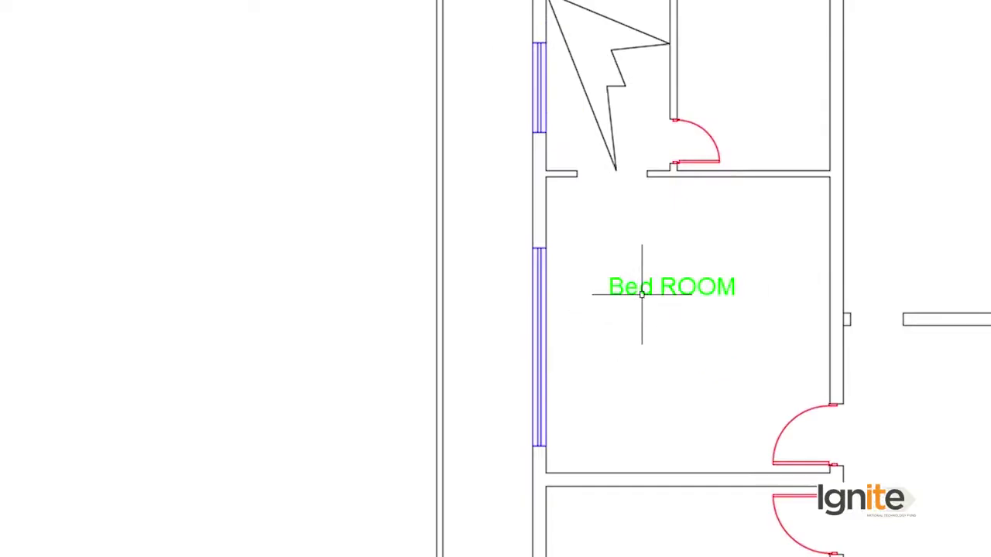
double_click(641, 288)
left_click_drag(337, 288, 28, 285)
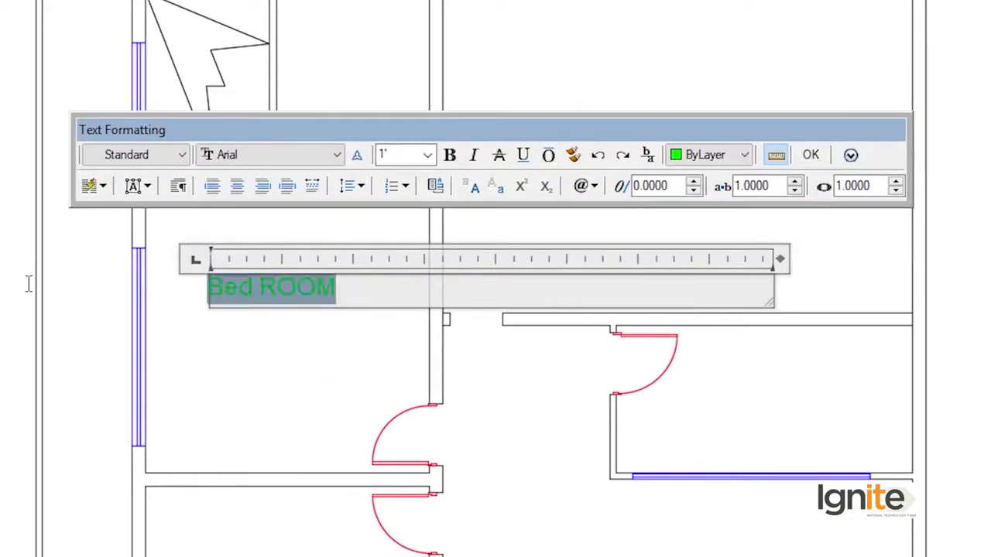
left_click(416, 154)
type(".5")
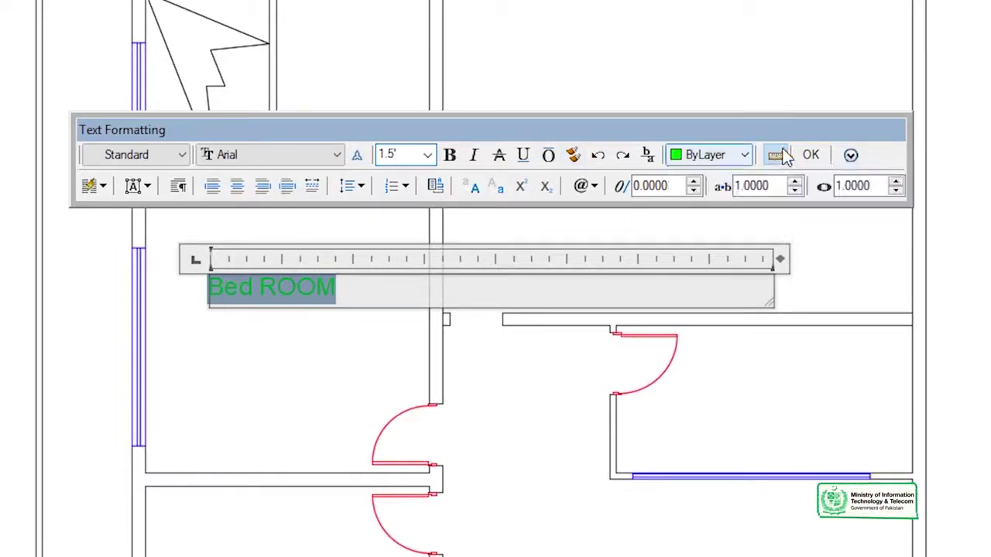
left_click(810, 156)
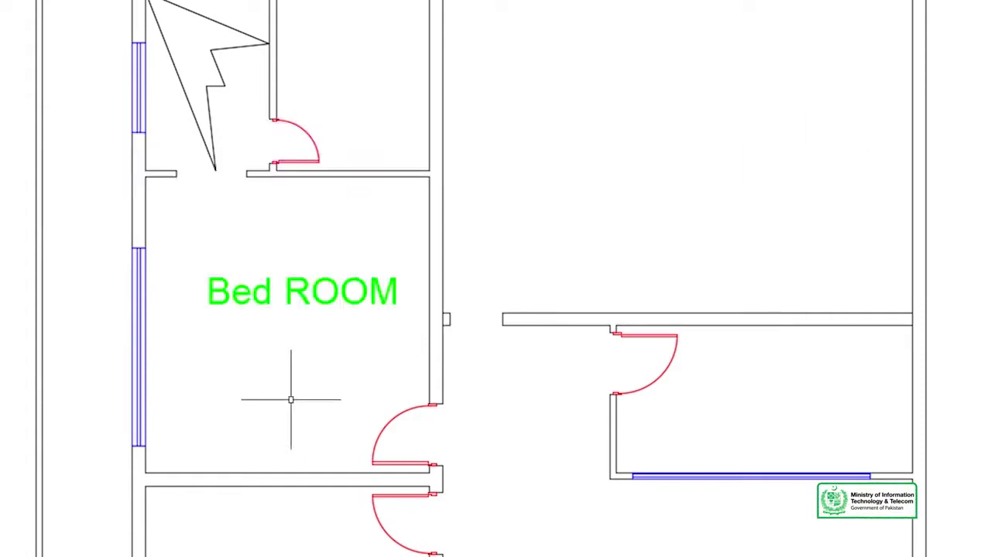
Move the Bed ROOM label to the bedroom's upper left
scroll(291, 400, "down", 2)
mouse_move(295, 387)
middle_mouse_down()
mouse_move(93, 332)
mouse_move(227, 258)
middle_mouse_up()
scroll(89, 330, "up", 3)
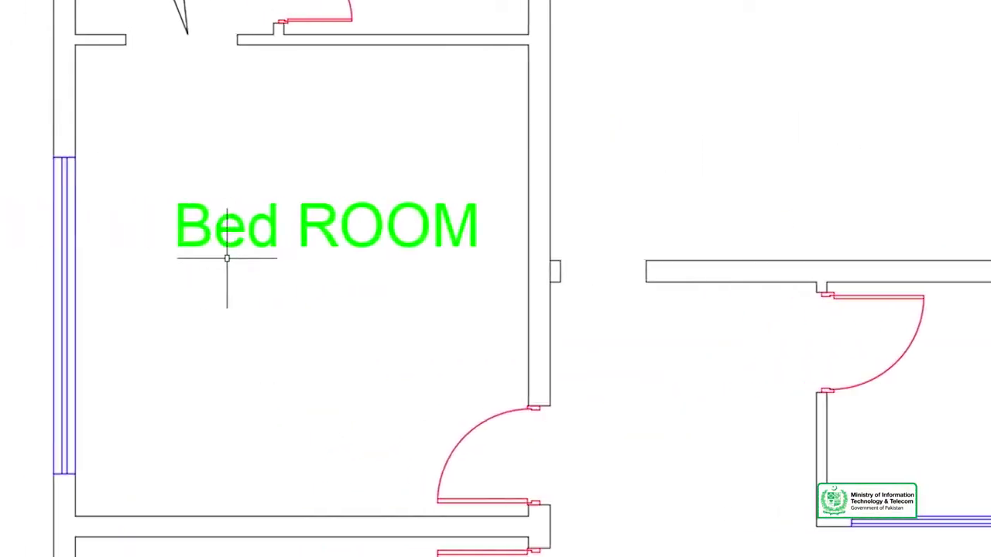
left_click(231, 237)
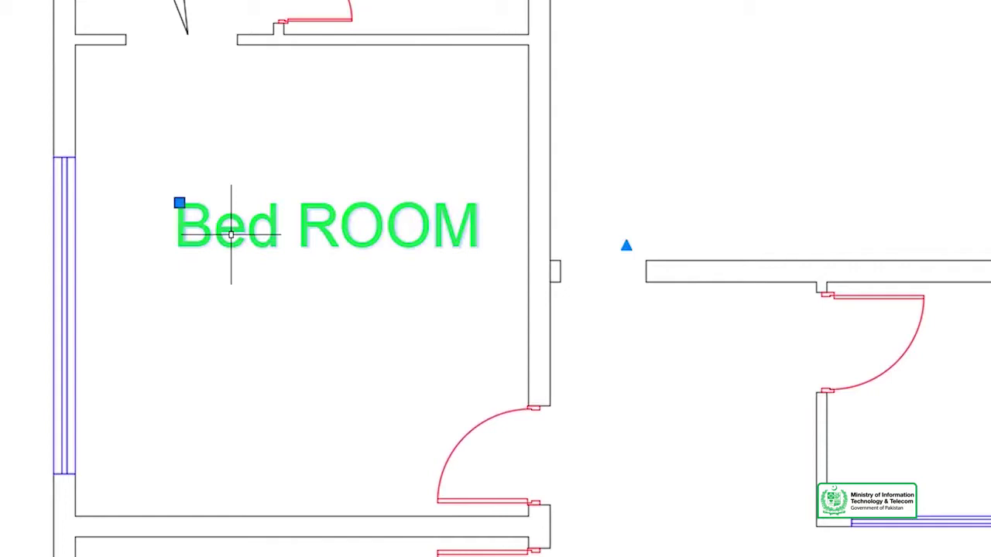
type("M")
key("Return")
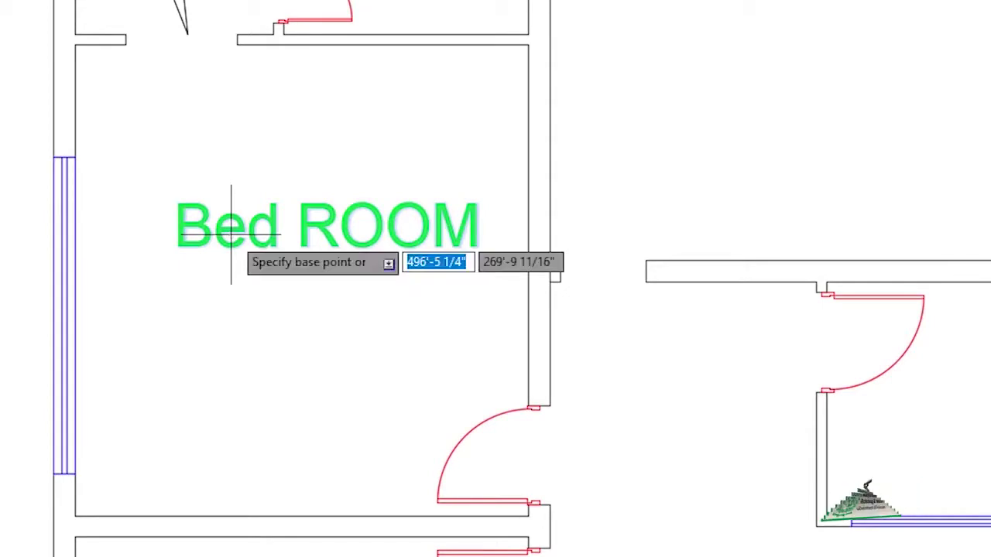
left_click(230, 233)
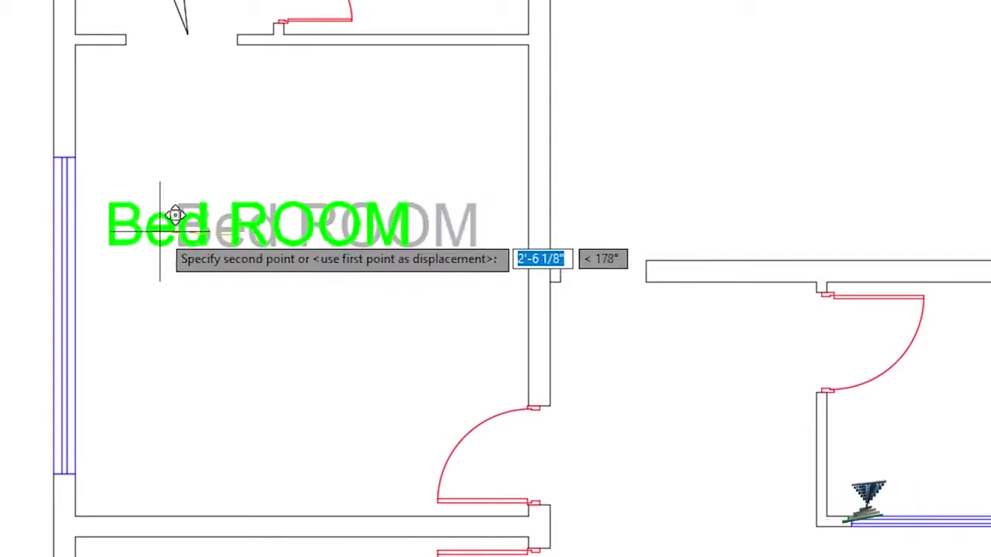
left_click(190, 200)
Add the size 16'x16'-71/2" as a second line under Bed ROOM
double_click(194, 203)
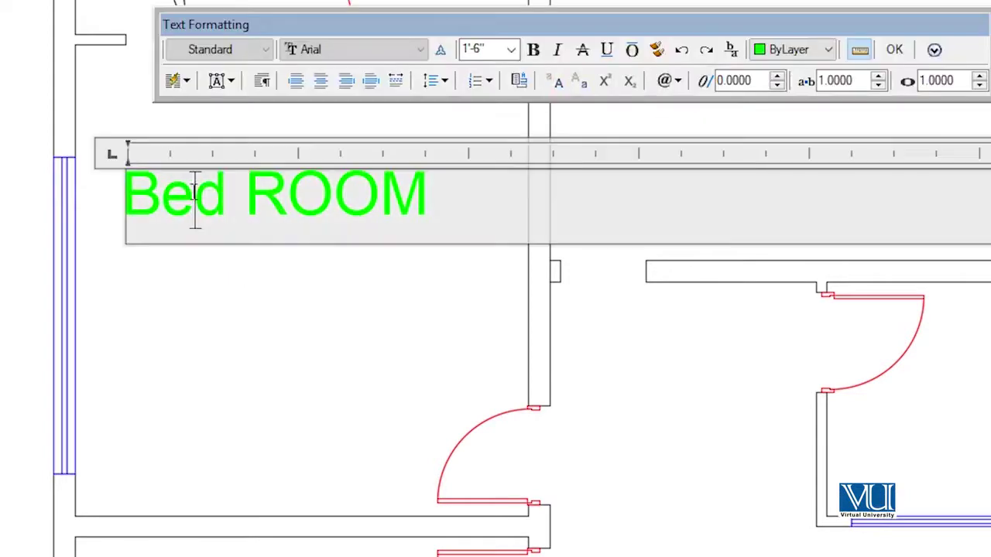
key("Return")
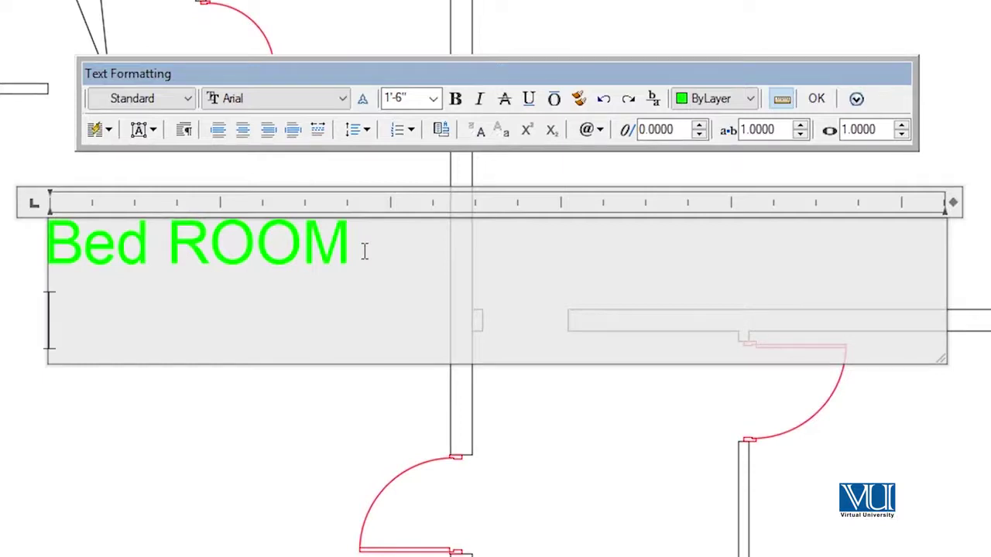
type("1")
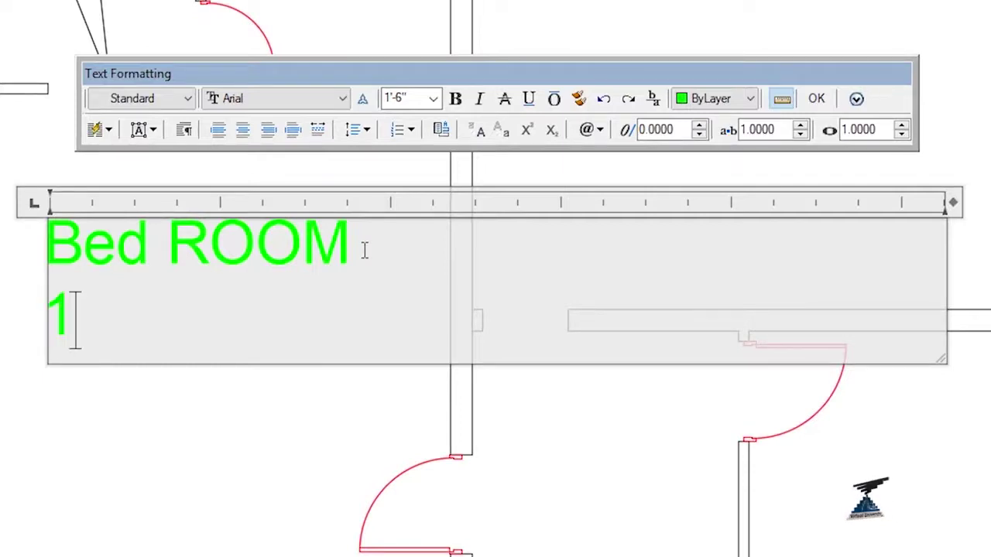
type("6'x")
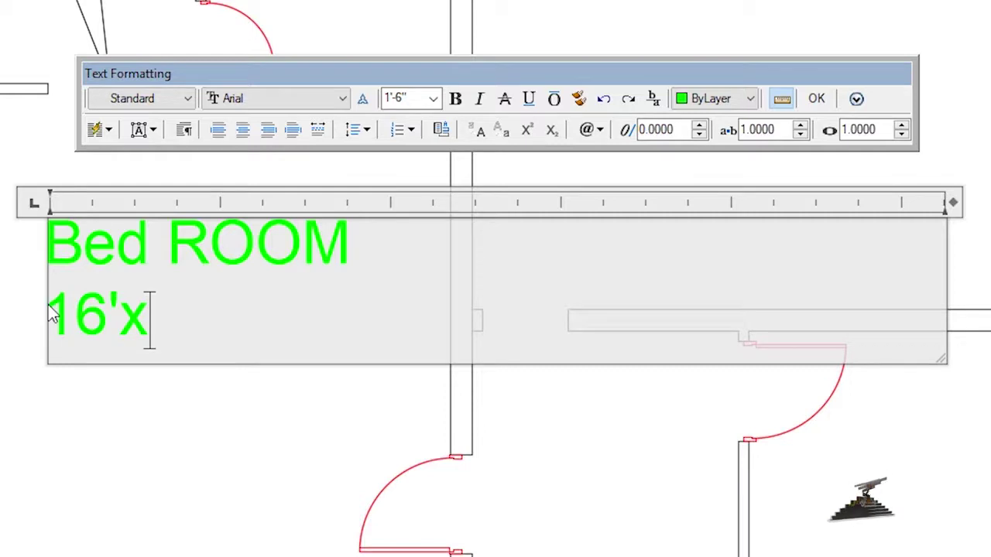
key("BackSpace")
type("x")
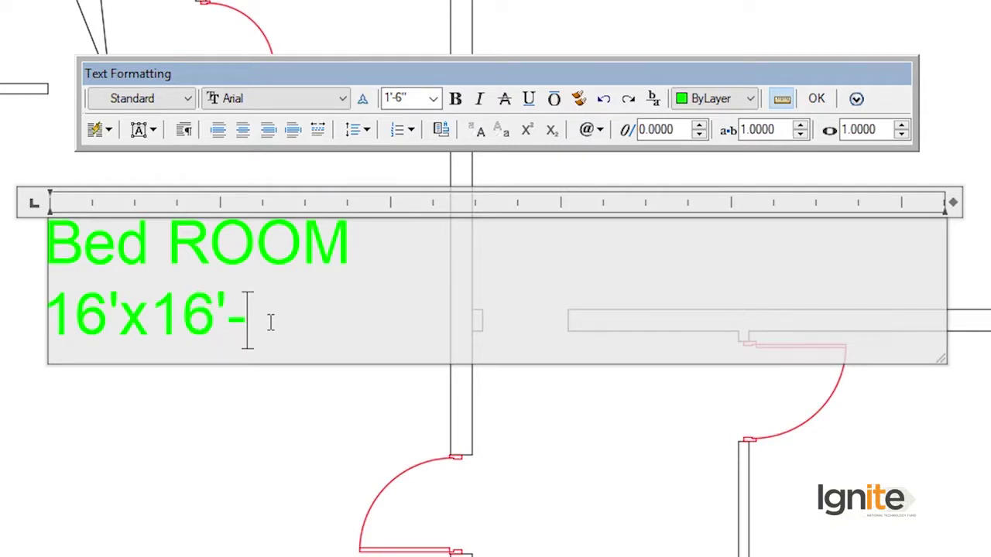
type("7")
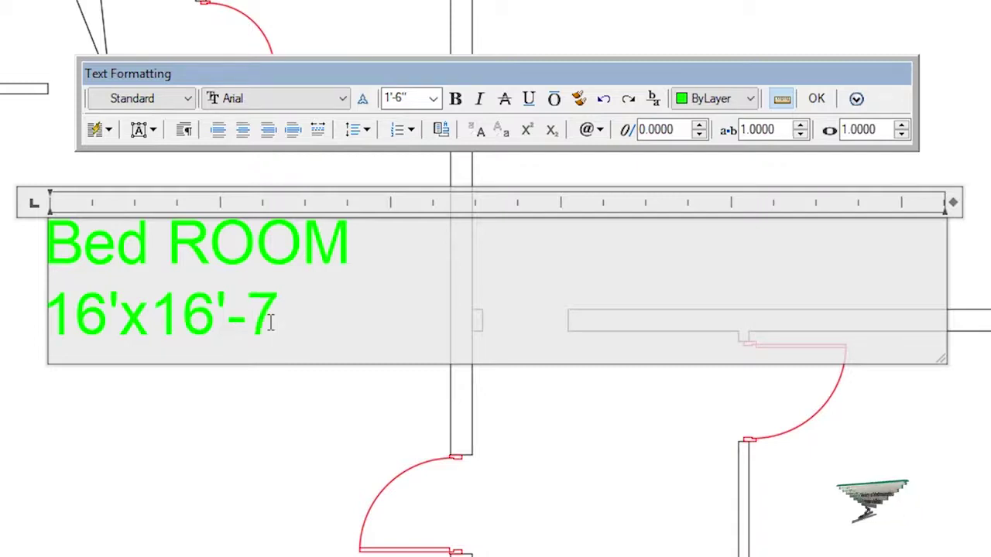
type("1/2")
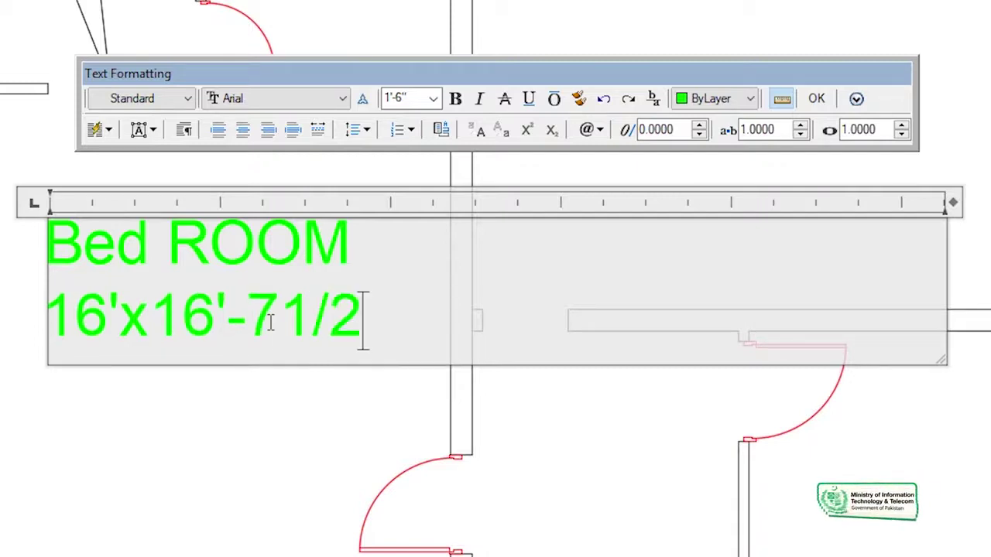
left_click(180, 423)
scroll(176, 357, "down", 2)
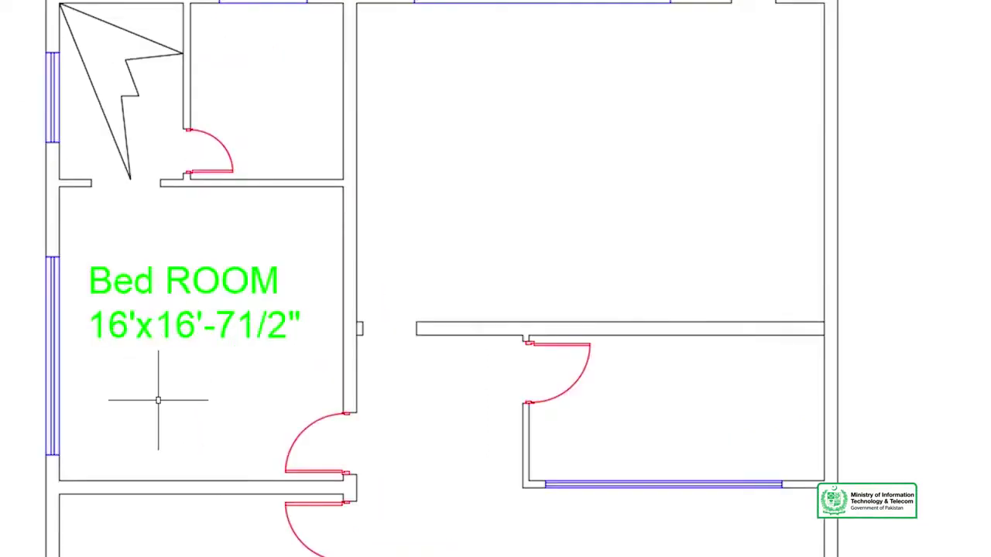
Reduce the whole Bed ROOM label to 1' text height
double_click(187, 328)
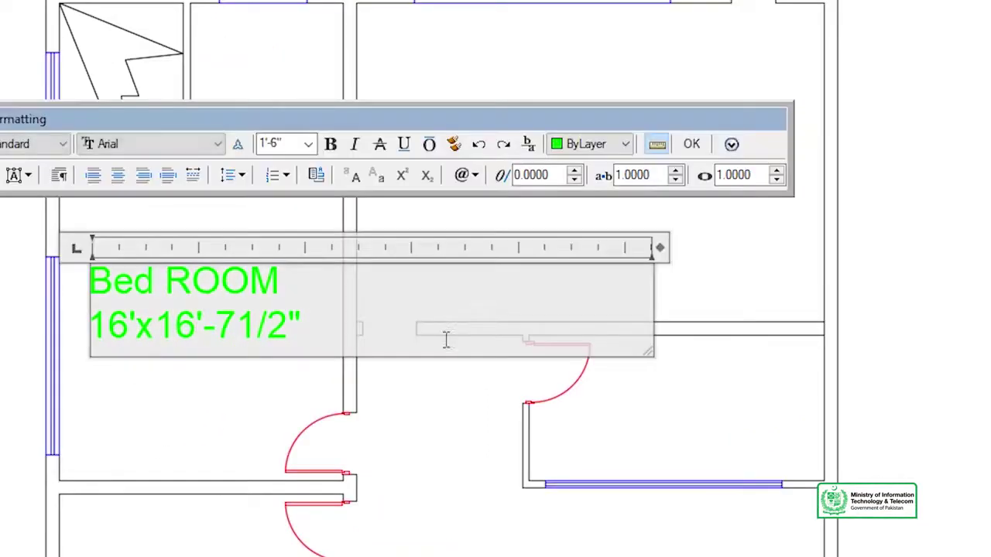
left_click_drag(420, 327, 206, 271)
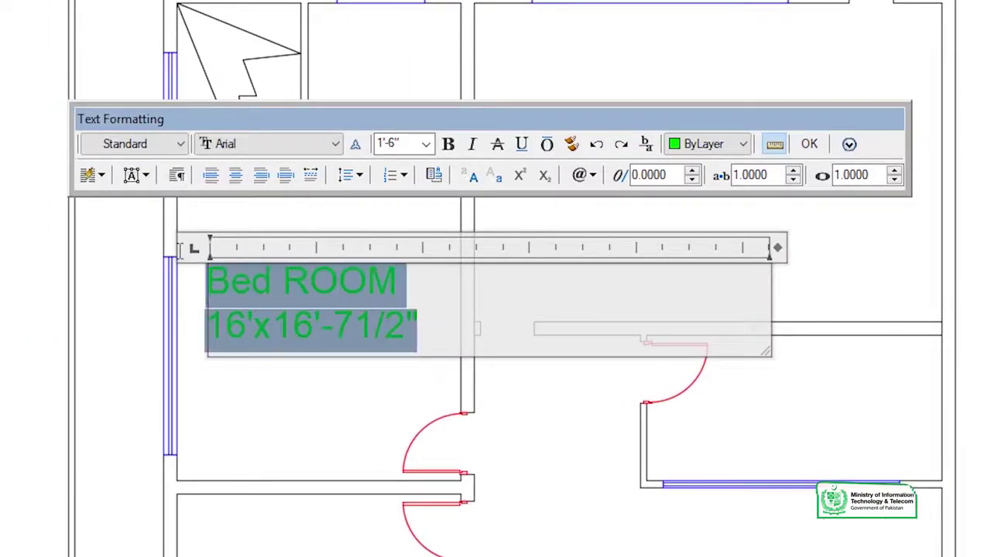
left_click(426, 147)
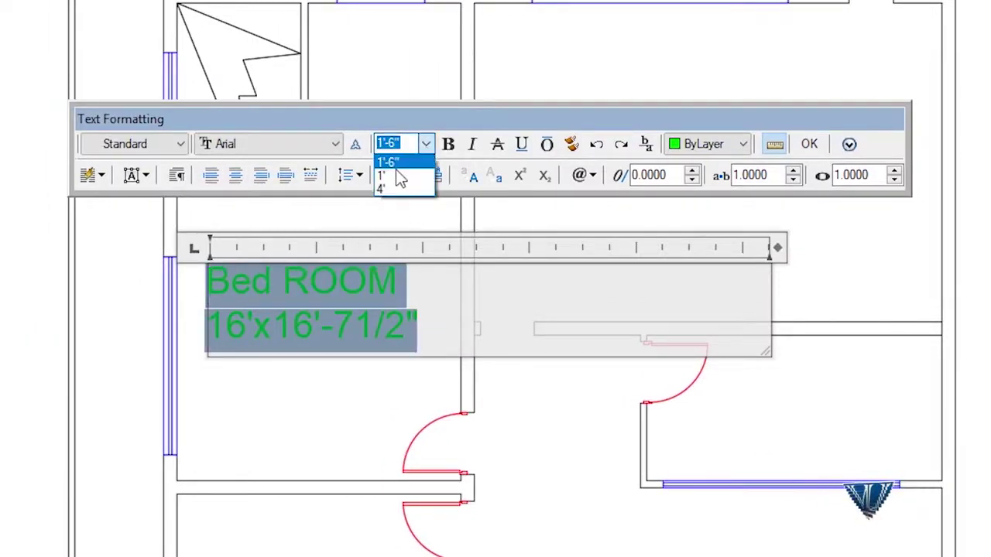
left_click(399, 175)
left_click(61, 320)
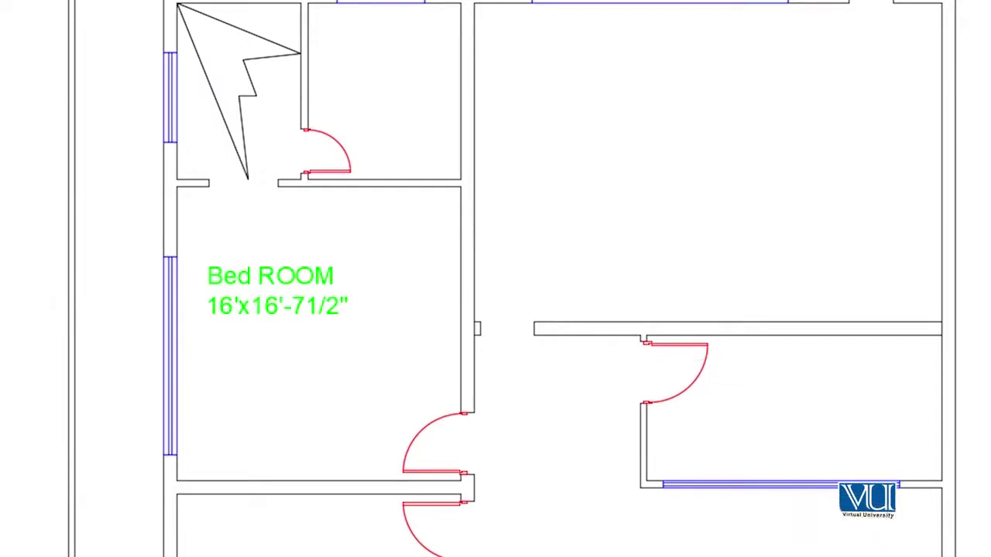
Move the Bed ROOM label lower and slightly right within the bedroom
scroll(109, 399, "down", 2)
left_click(203, 343)
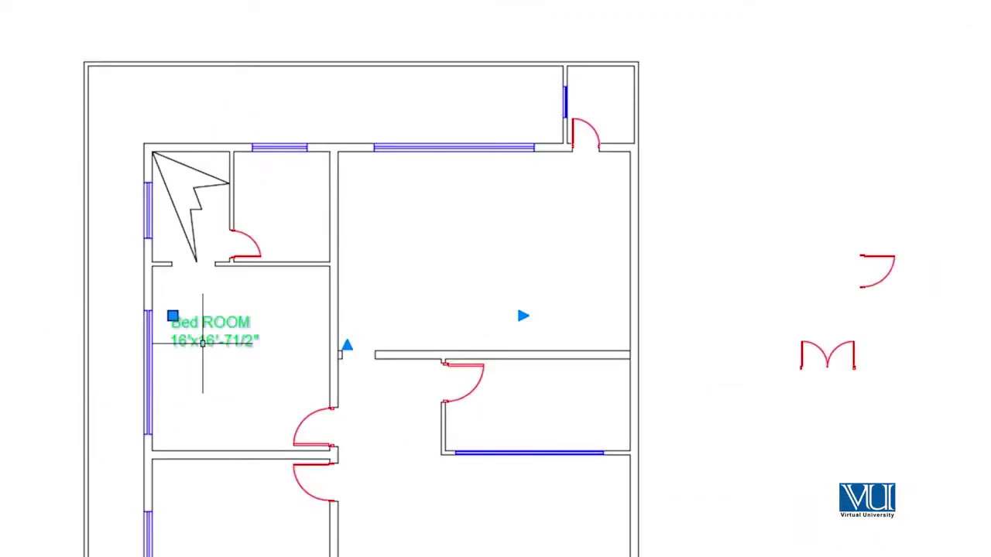
key("m")
key("space")
left_click(203, 342)
key("Escape")
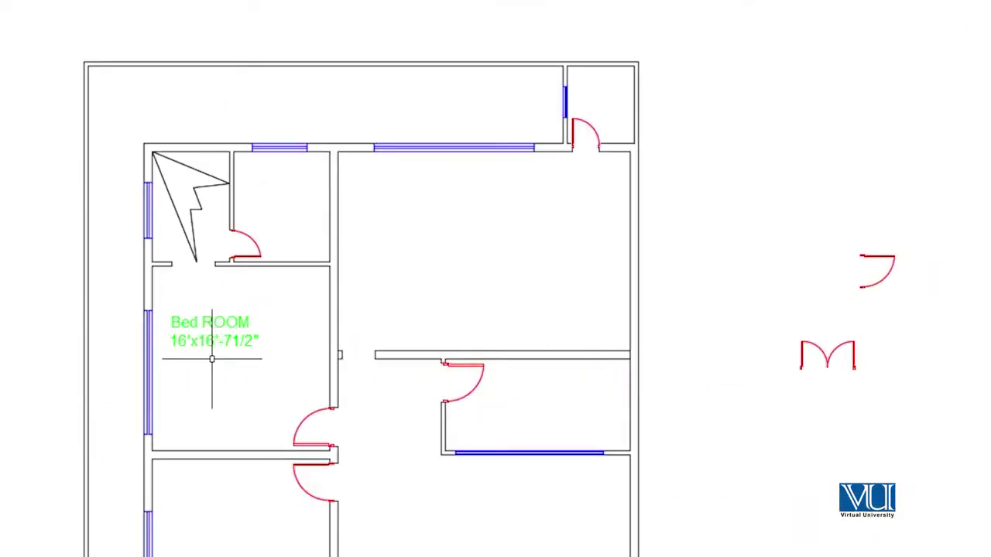
left_click(199, 339)
key("m")
key("space")
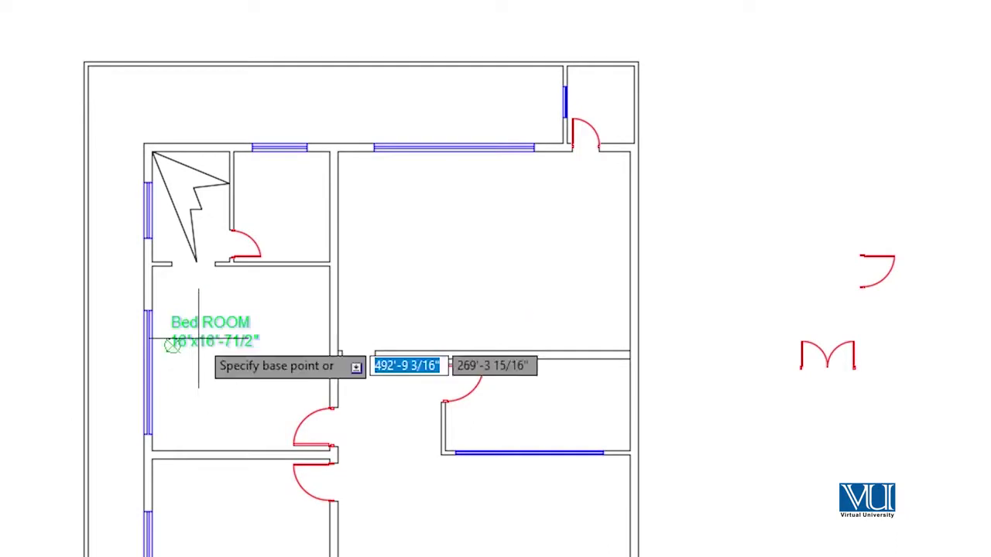
left_click(172, 345)
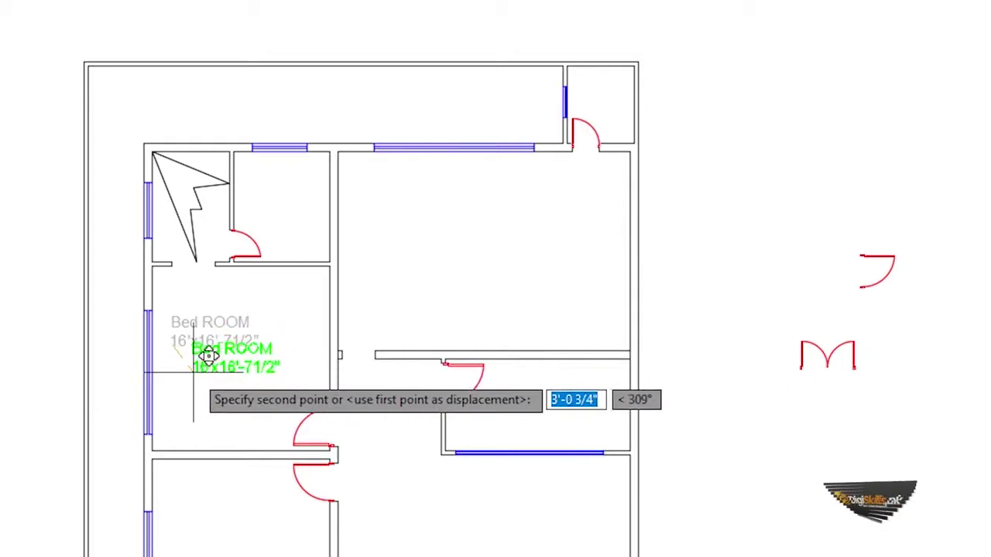
left_click(206, 353)
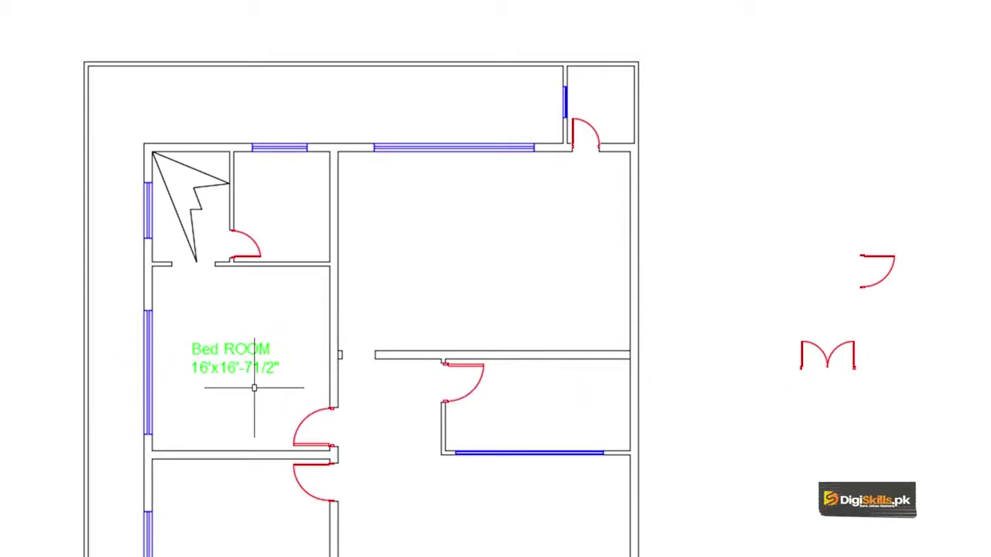
left_click(222, 353)
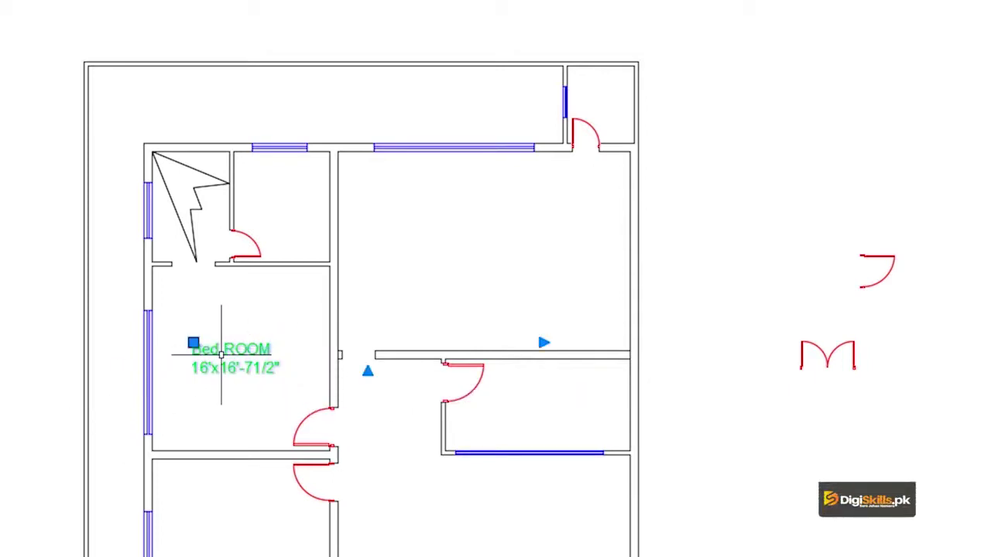
Copy the room label into the top-right, lower-right and another lower room
type("co")
key("Return")
left_click(203, 360)
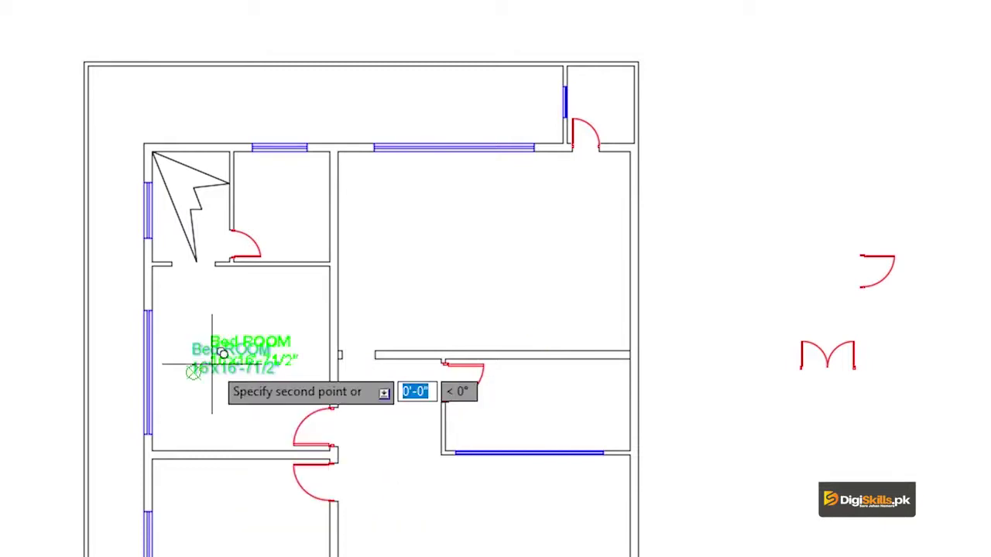
left_click(439, 247)
left_click(501, 413)
left_click(449, 329)
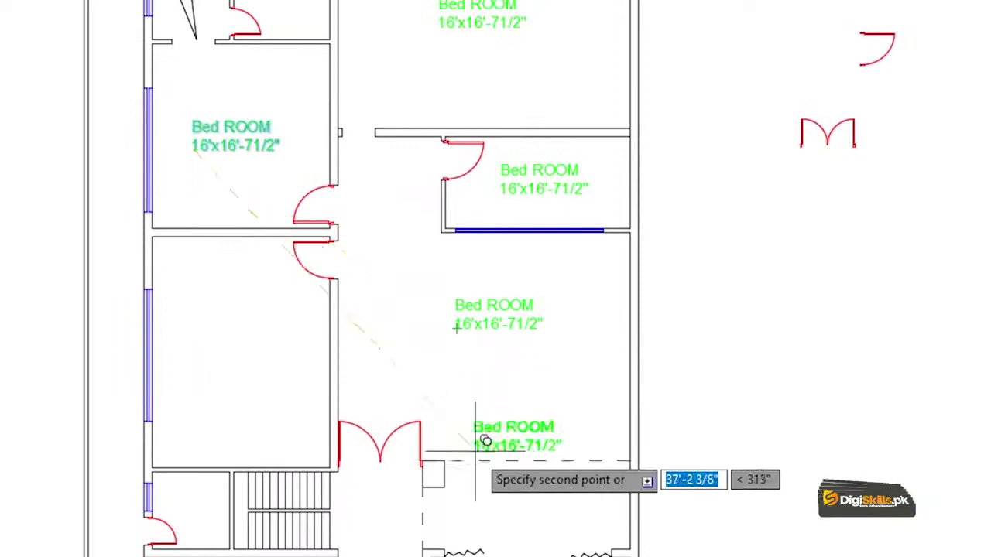
Place more label copies in the small left, lower-right, lower-left and middle rooms
middle_click_drag(294, 35, 294, 137)
scroll(294, 137, "up", 3)
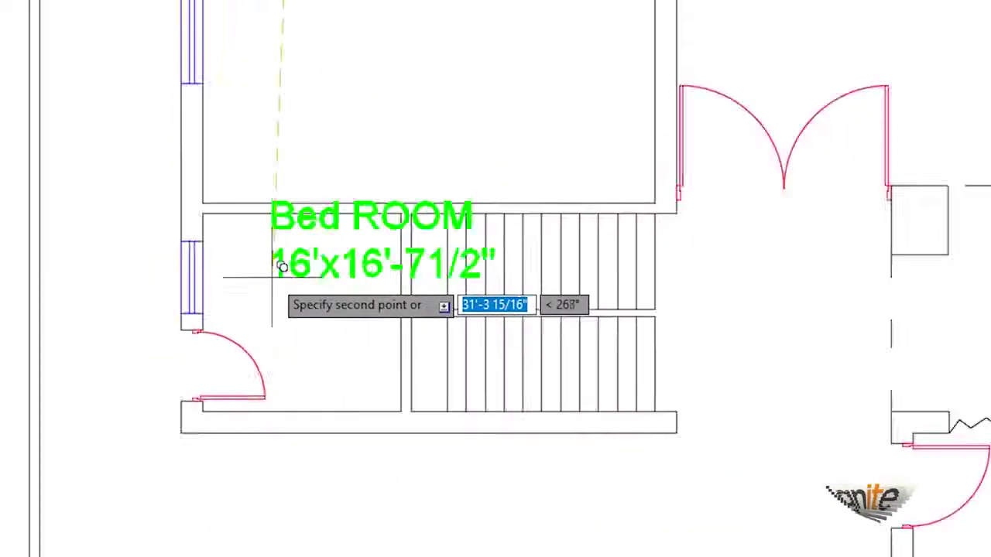
scroll(230, 320, "up", 3)
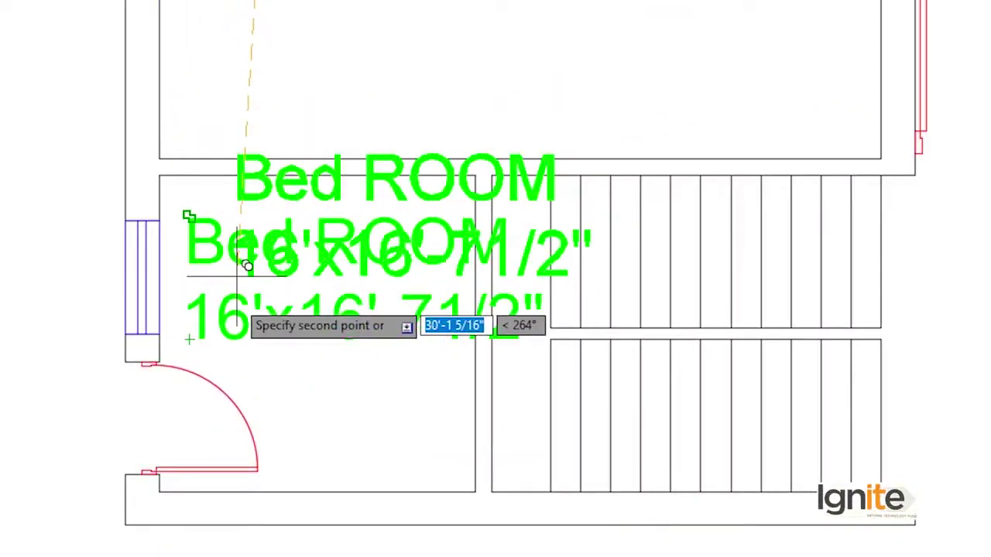
left_click(135, 305)
scroll(136, 304, "down", 5)
scroll(483, 243, "up", 3)
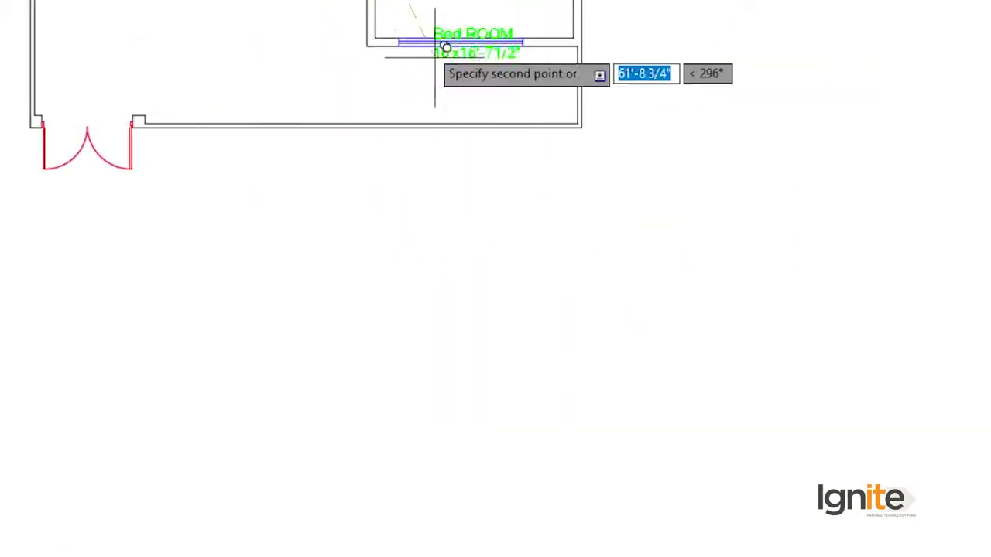
middle_click_drag(442, 44, 451, 459)
left_click(449, 398)
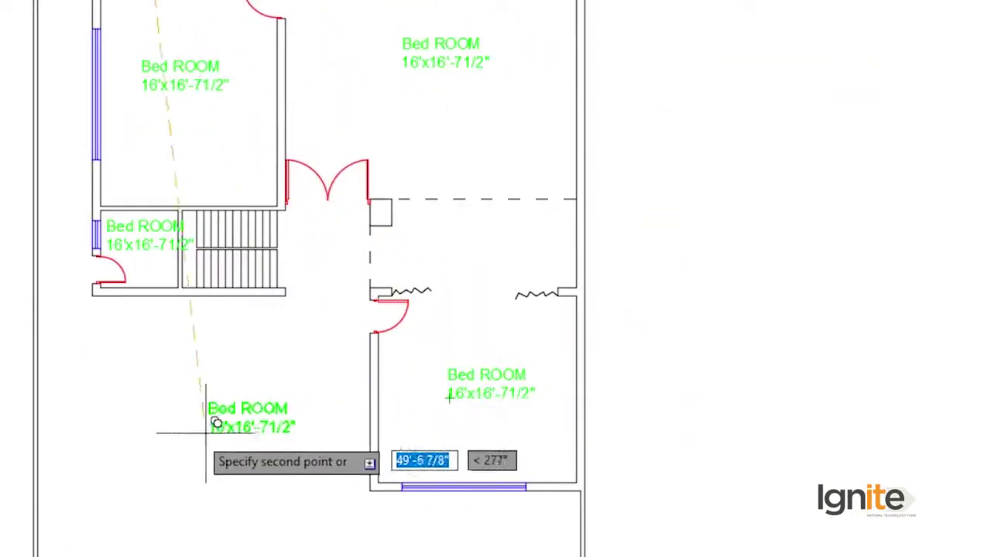
left_click(154, 436)
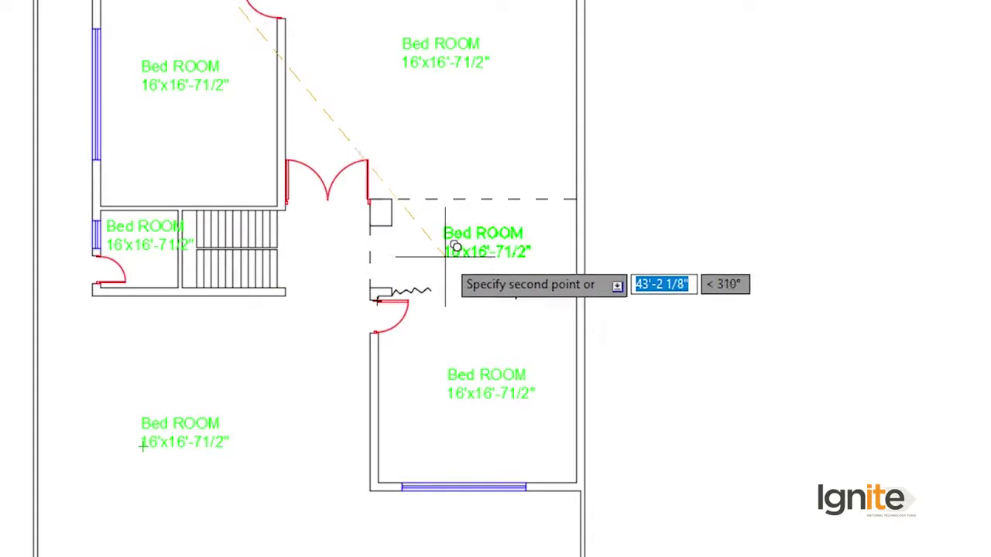
left_click(455, 247)
Place the last label copies in the upper-left and small upper rooms, then finish copying
middle_click_drag(356, 77, 409, 309)
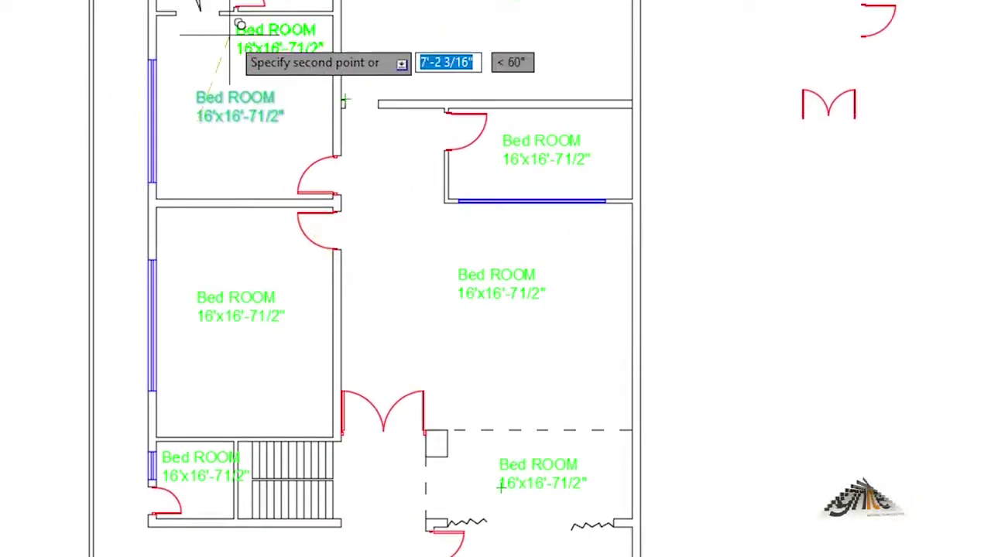
scroll(276, 44, "up", 3)
scroll(294, 154, "up", 3)
left_click(365, 258)
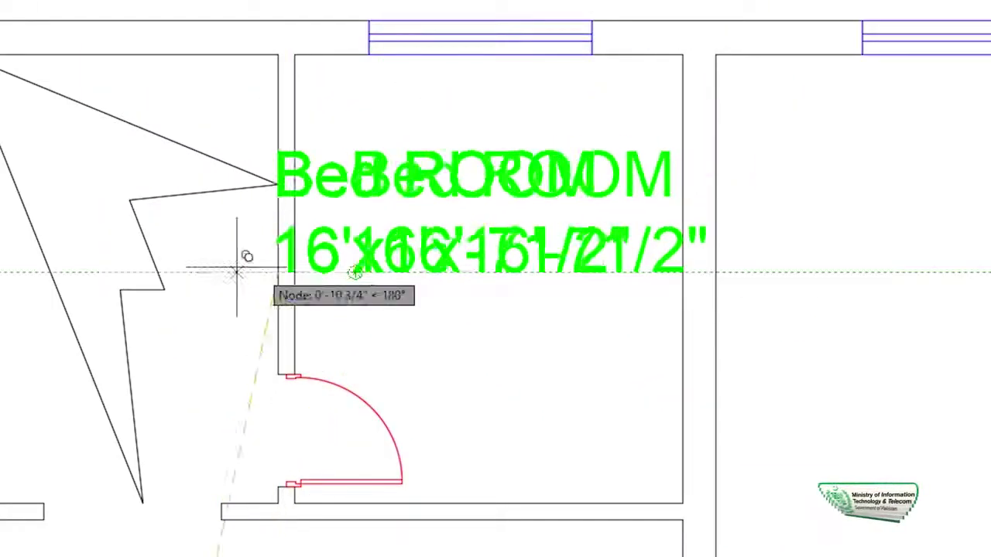
middle_click_drag(245, 256, 415, 256)
scroll(929, 310, "down", 4)
middle_click_drag(934, 322, 656, 290)
scroll(470, 110, "up", 3)
scroll(420, 214, "up", 2)
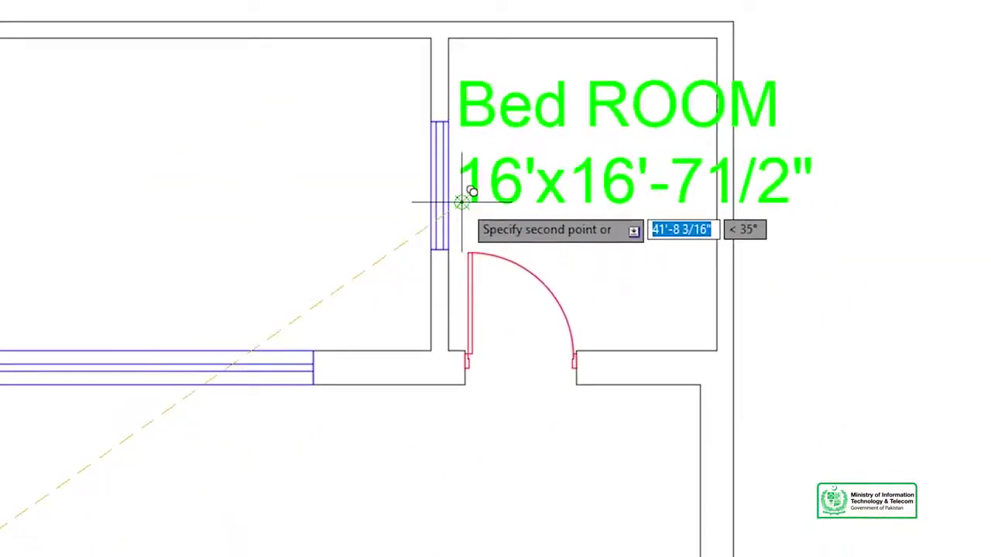
scroll(592, 122, "down", 5)
left_click(190, 316)
key("Escape")
scroll(284, 314, "down", 2)
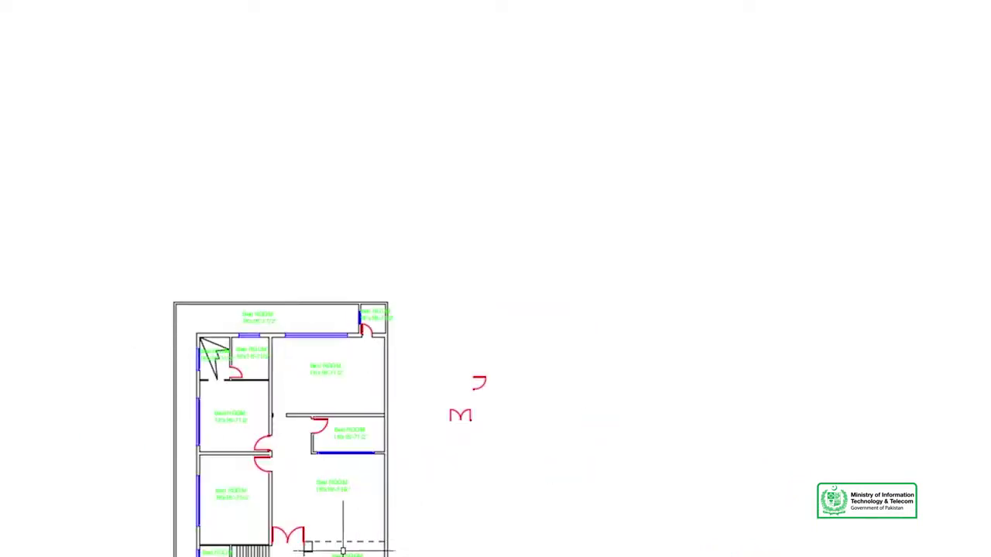
Replace Bed ROOM with 'Rear Space3' in the top room's label
scroll(343, 551, "up", 3)
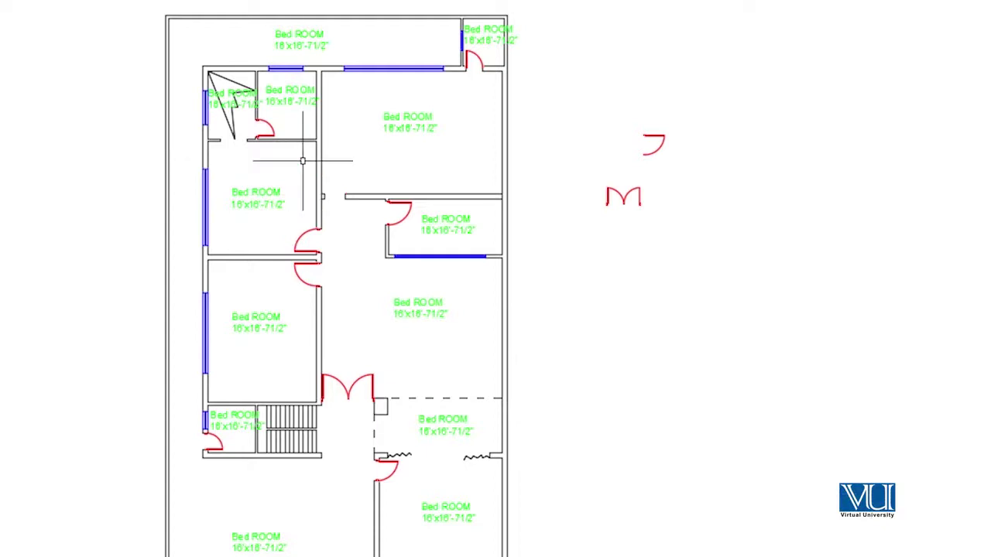
scroll(240, 68, "up", 2)
scroll(346, 16, "up", 2)
scroll(210, 106, "up", 2)
scroll(277, 111, "up", 2)
scroll(331, 120, "up", 2)
double_click(330, 120)
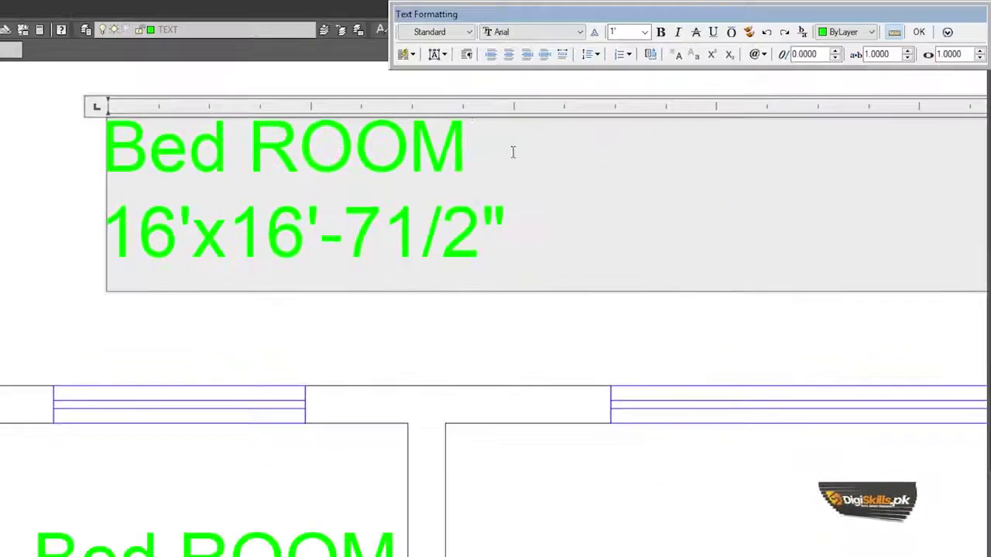
left_click_drag(512, 152, 53, 159)
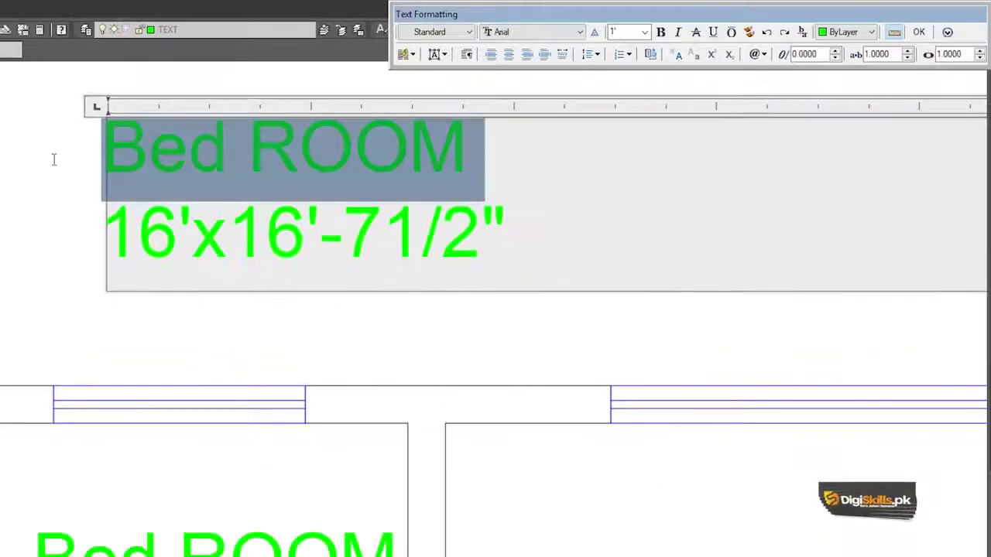
type("R16'x16'-71/2")
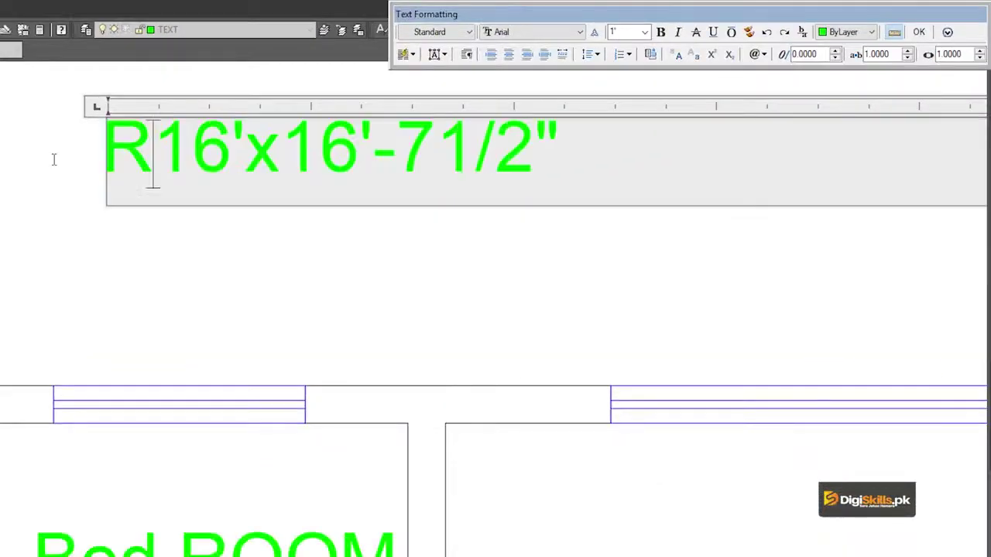
type("ear ")
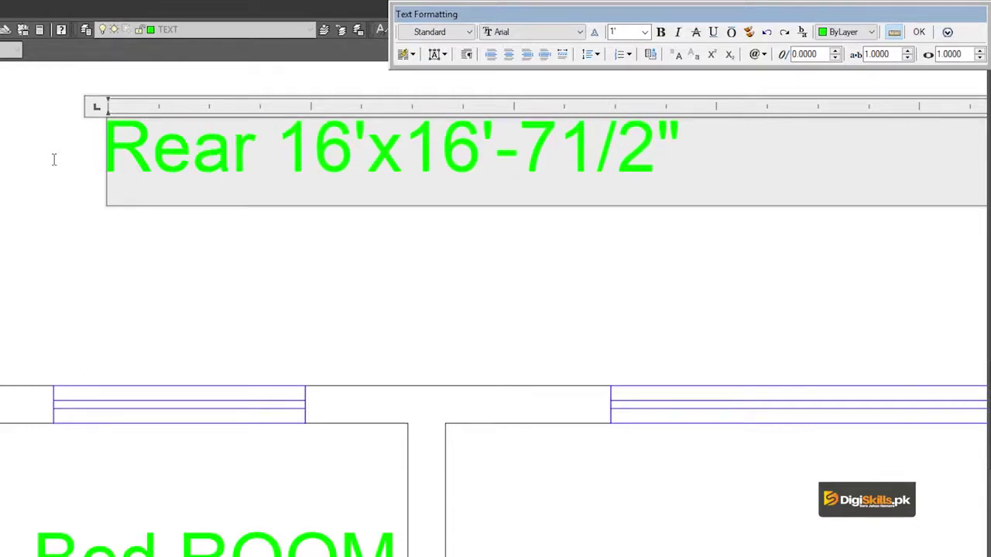
type("Space3")
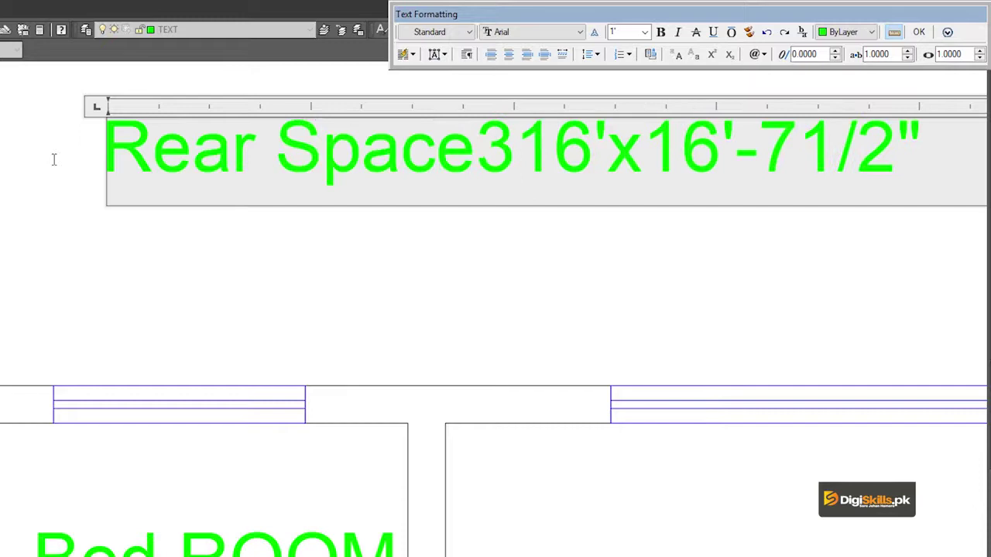
key("Return")
left_click(53, 163)
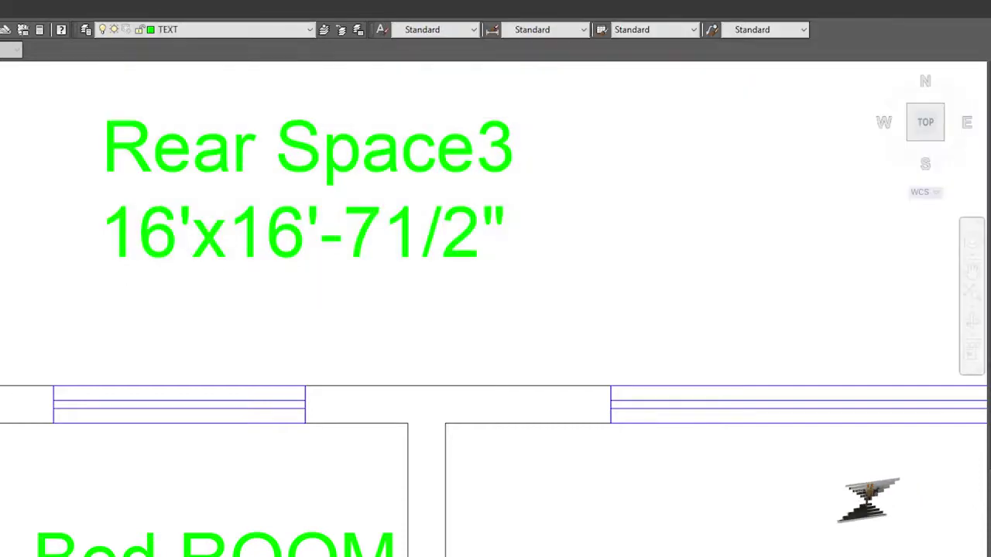
scroll(182, 270, "down", 4)
Replace the label's size line with 7' Wide
scroll(186, 271, "up", 2)
double_click(380, 197)
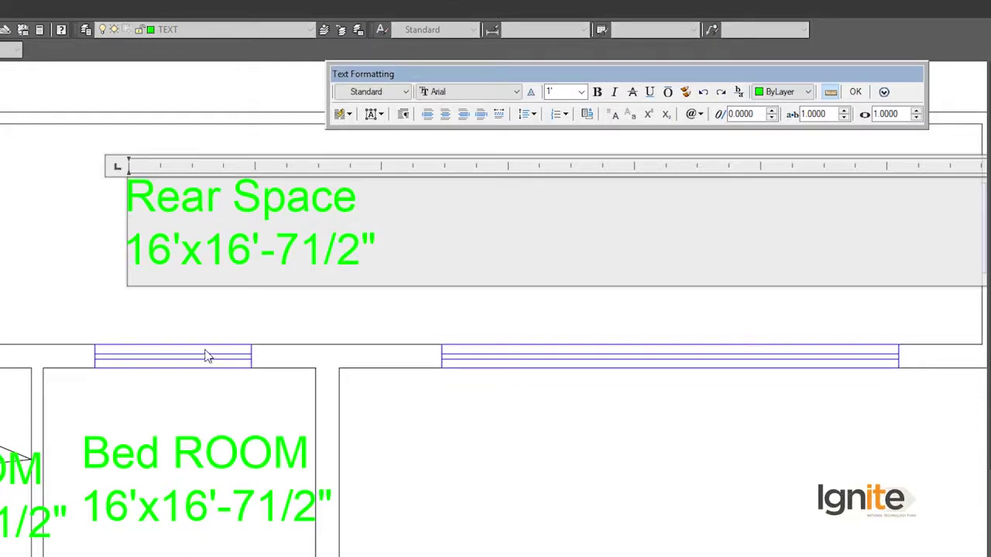
left_click_drag(393, 242, 120, 268)
type("7' Wide")
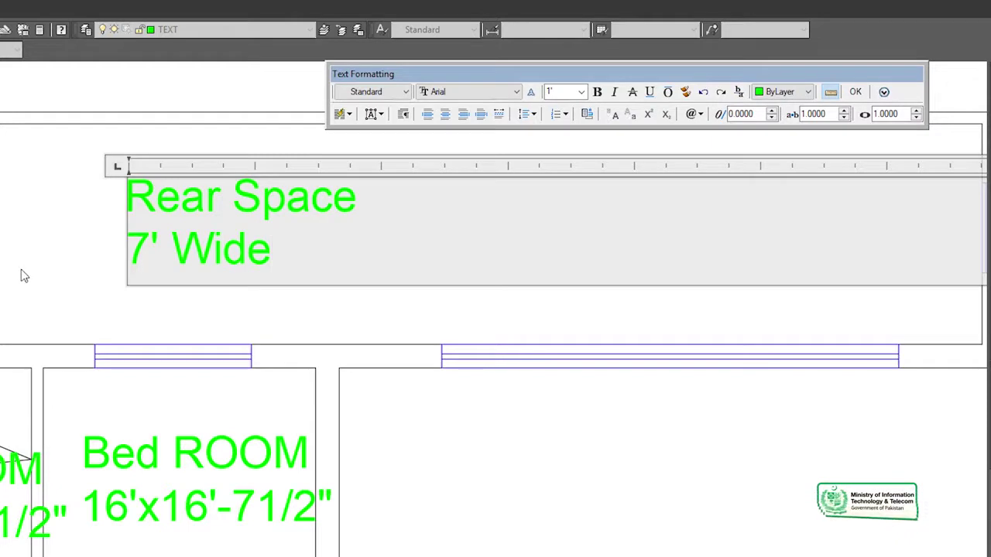
left_click(23, 274)
Move 7' Wide up beside Rear Space so the label is one line
left_click(172, 248)
double_click(172, 248)
left_click_drag(272, 252, 60, 264)
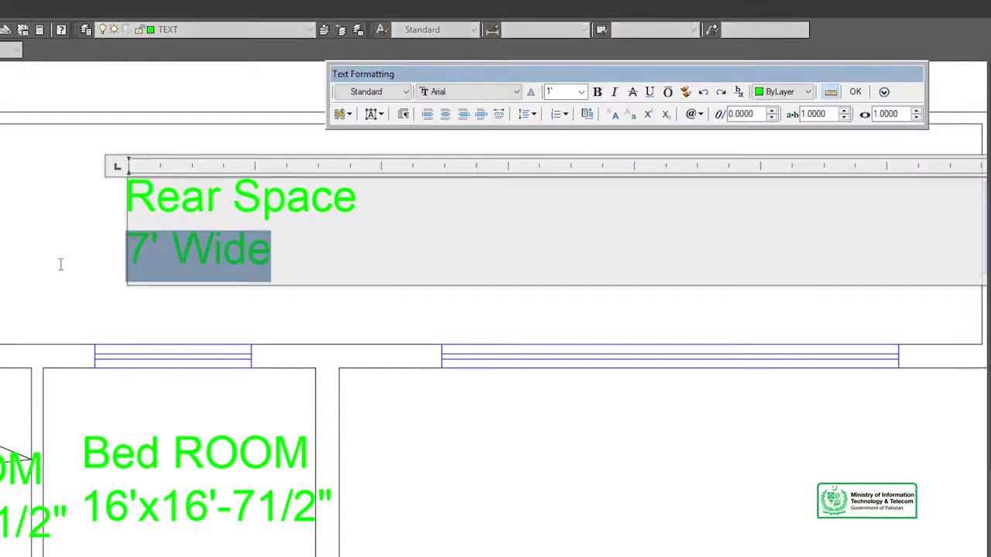
right_click(200, 259)
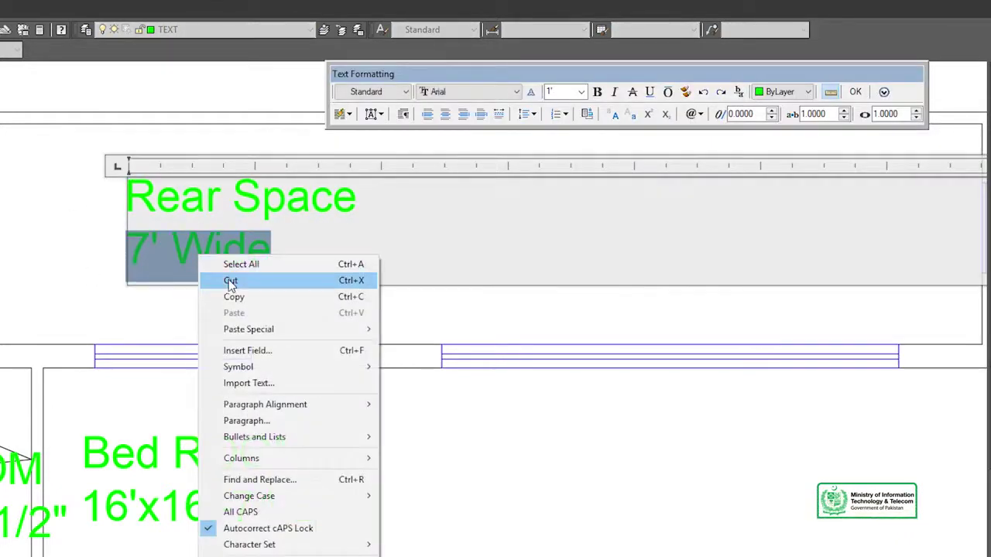
left_click(226, 278)
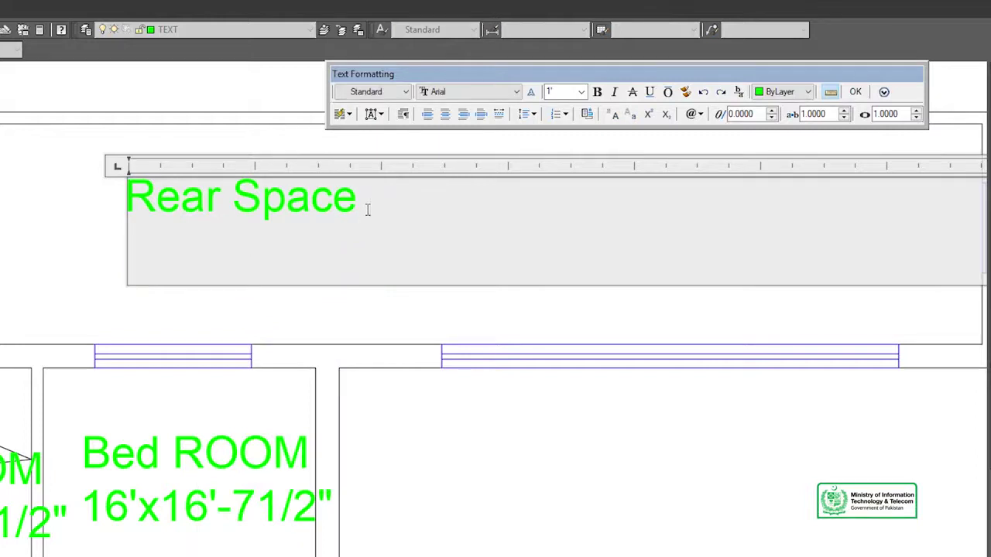
key("ctrl+v")
left_click(77, 247)
Zoom in on the small top-right room and open its Bed ROOM label for editing
scroll(294, 228, "down", 5)
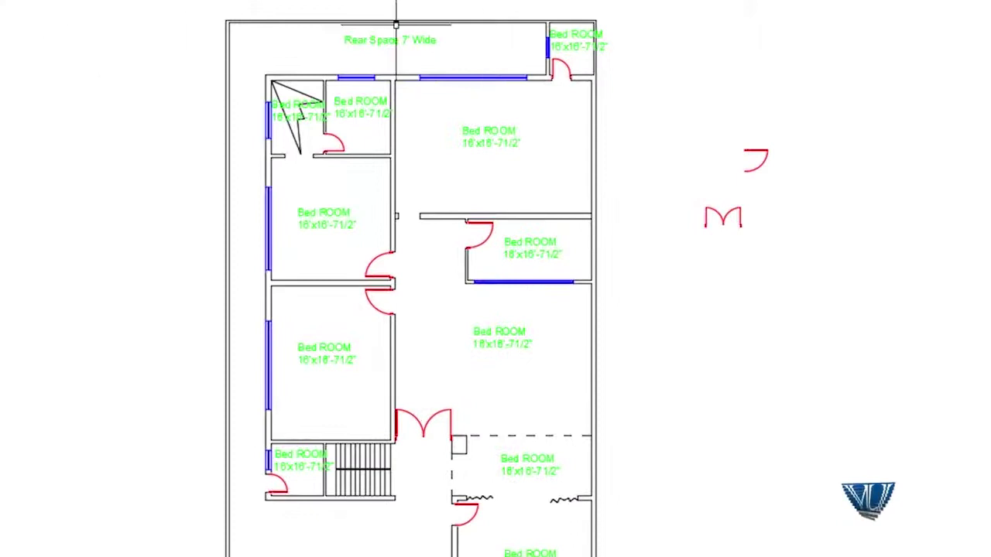
scroll(356, 38, "up", 6)
middle_click_drag(356, 38, 356, 221)
scroll(808, 130, "down", 4)
middle_click_drag(874, 137, 177, 188)
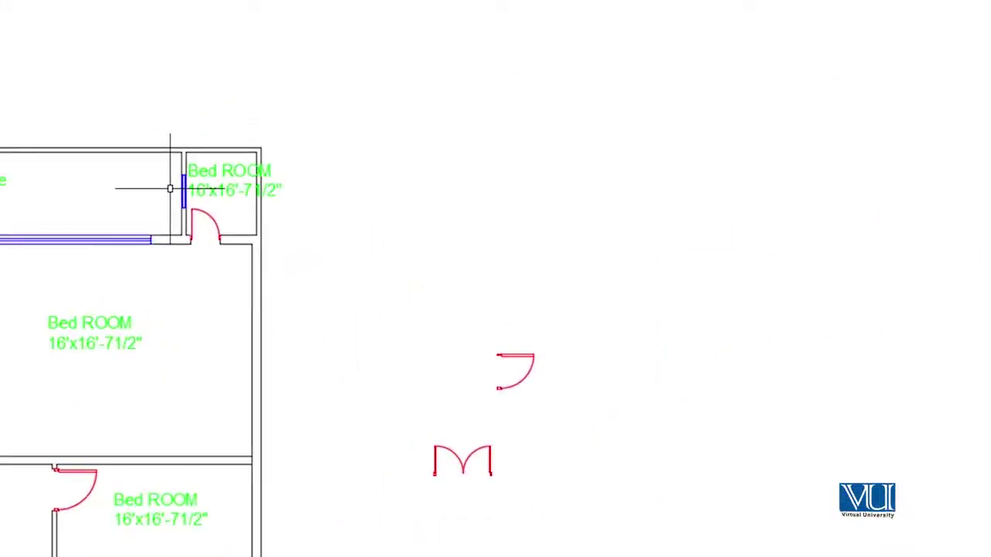
scroll(177, 188, "up", 2)
scroll(269, 132, "up", 2)
scroll(302, 132, "up", 2)
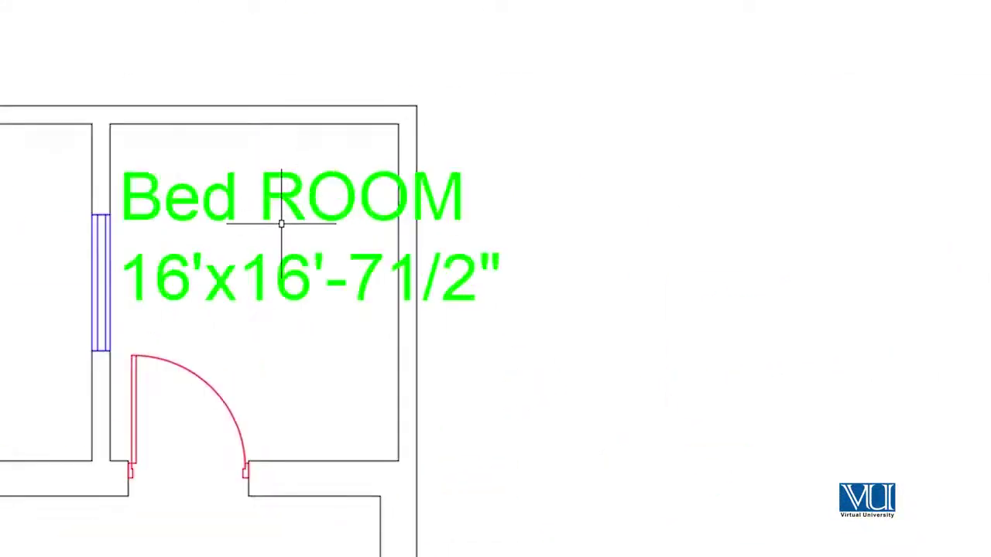
middle_click_drag(284, 221, 424, 203)
left_click(424, 203)
double_click(356, 209)
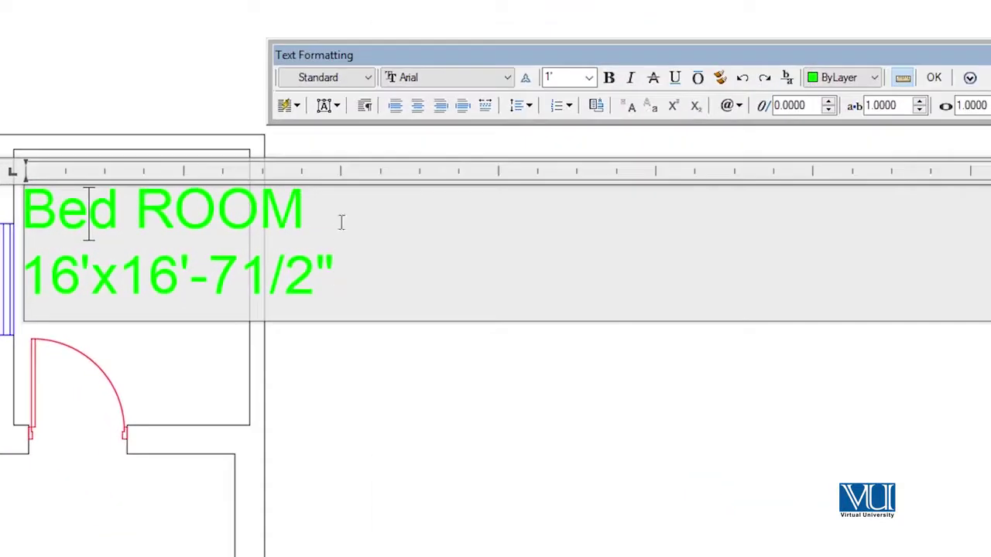
Replace the label's first line with Bath, with the size on its own line
left_click_drag(341, 222, 24, 209)
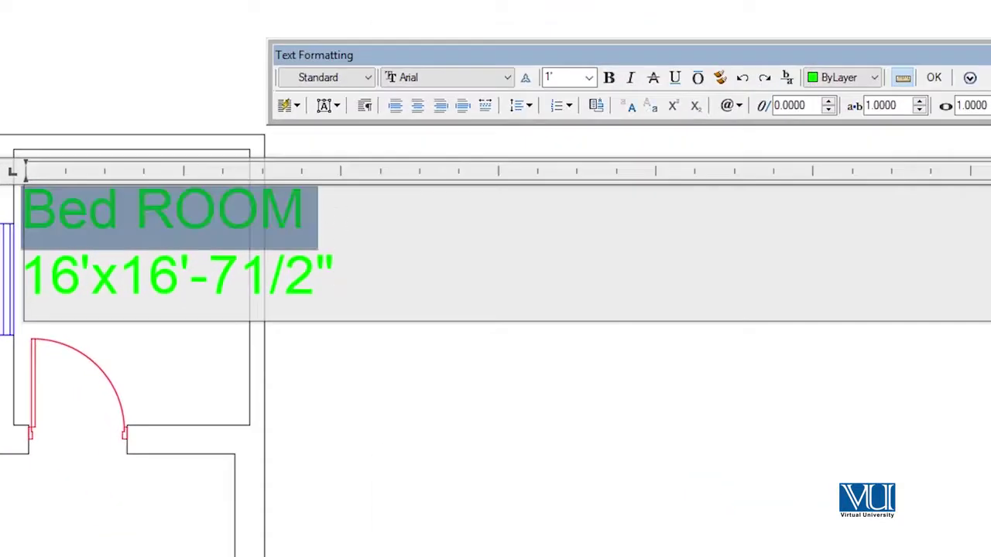
type("bath16'x16'-71/2\"")
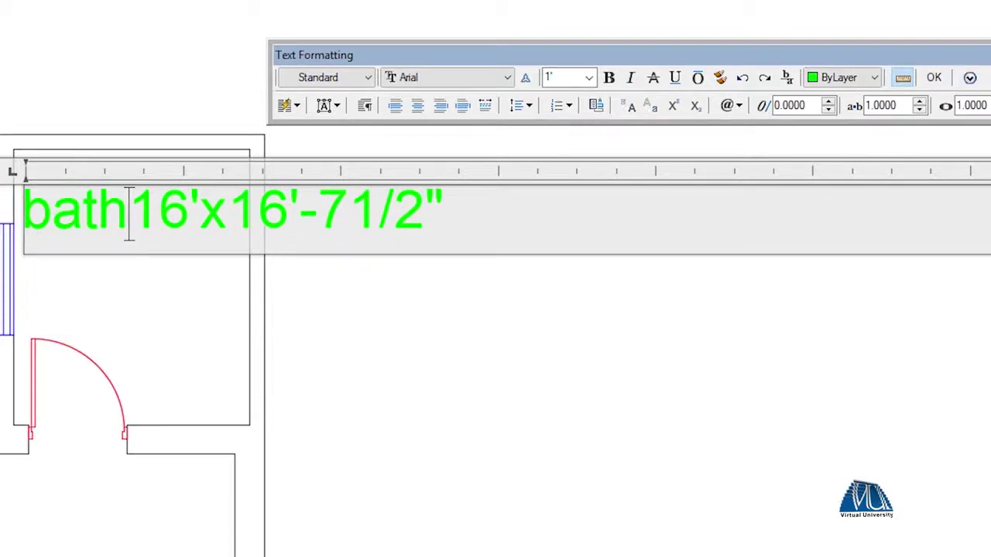
key("BackSpace")
key("BackSpace")
key("BackSpace")
key("BackSpace")
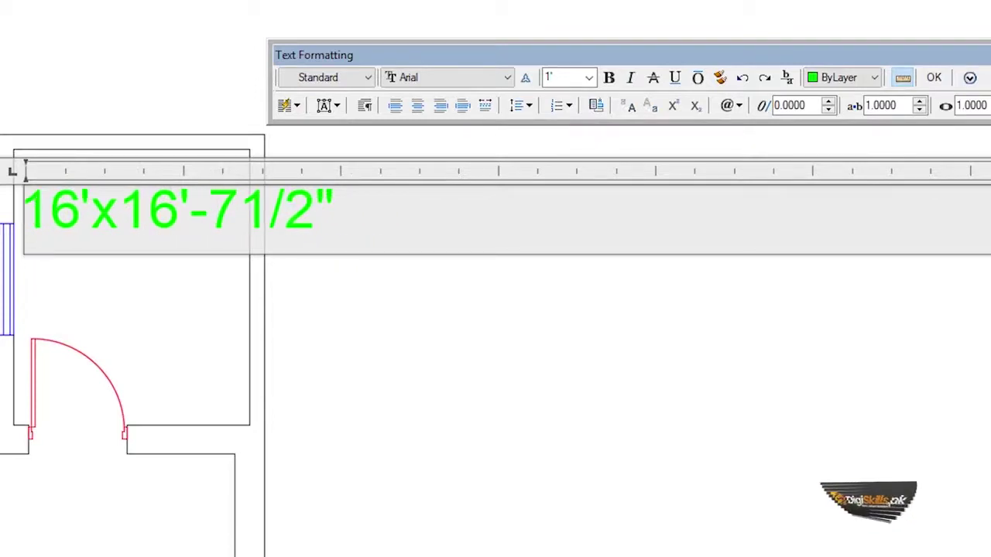
type("BA")
key("BackSpace")
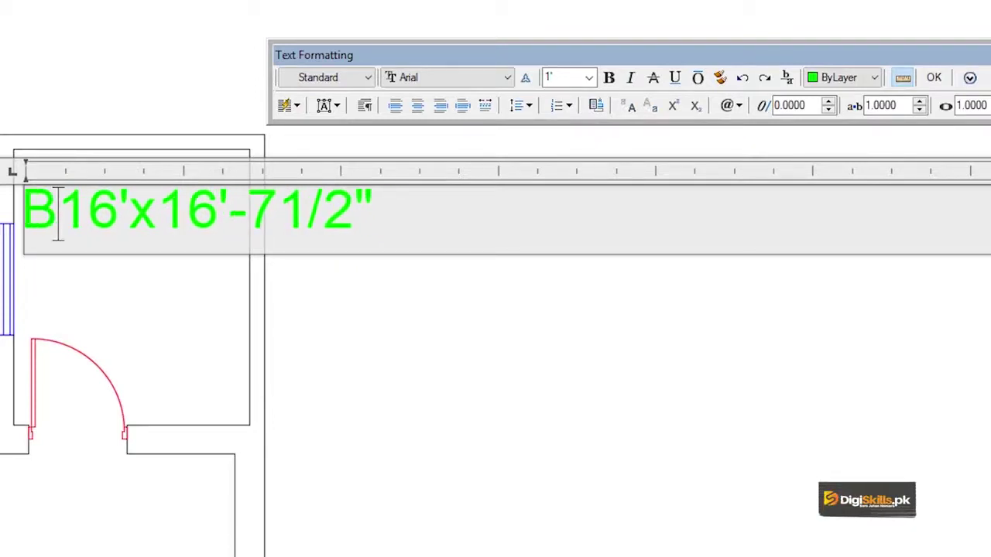
type("ath")
key("Return")
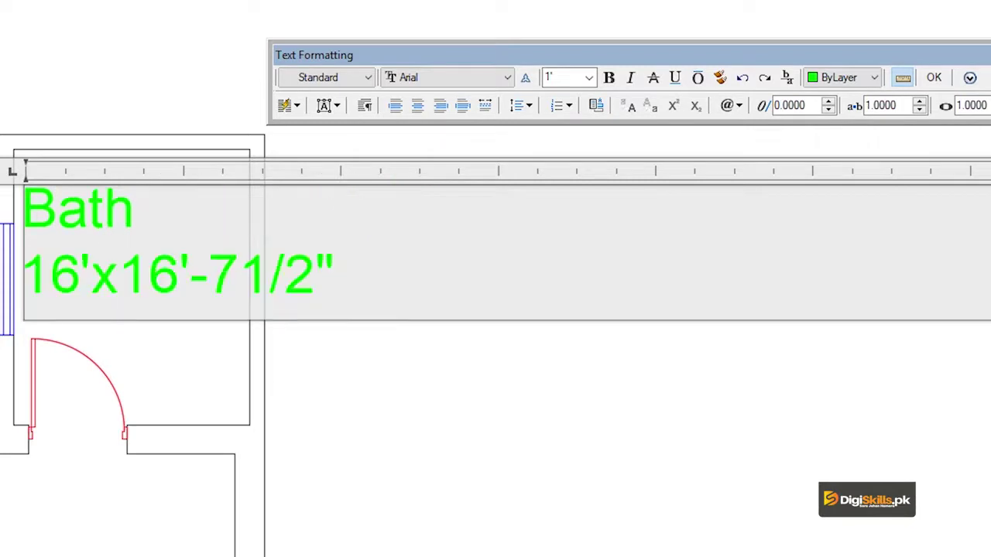
Change the size line to 6'x7'
left_click(75, 284)
left_click_drag(80, 280, 49, 285)
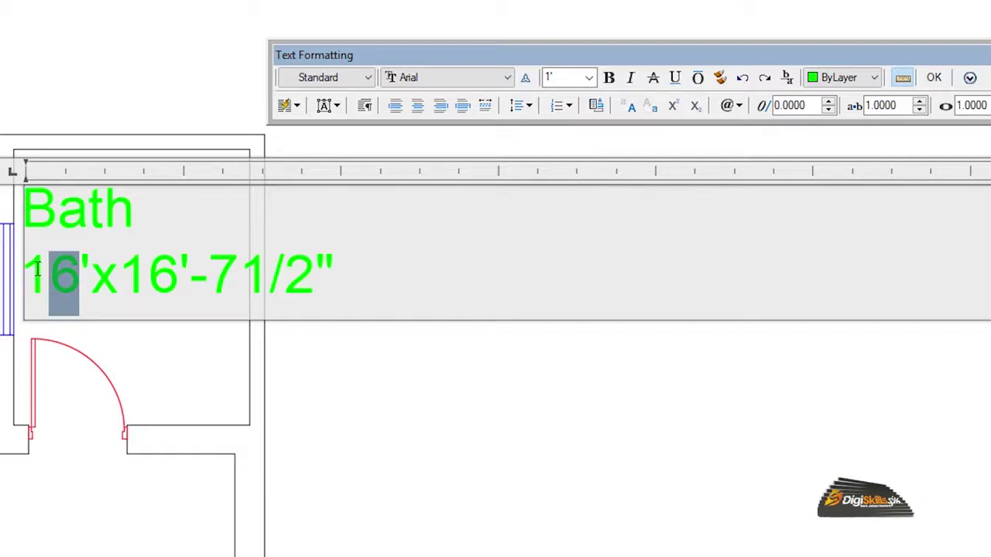
key("Right")
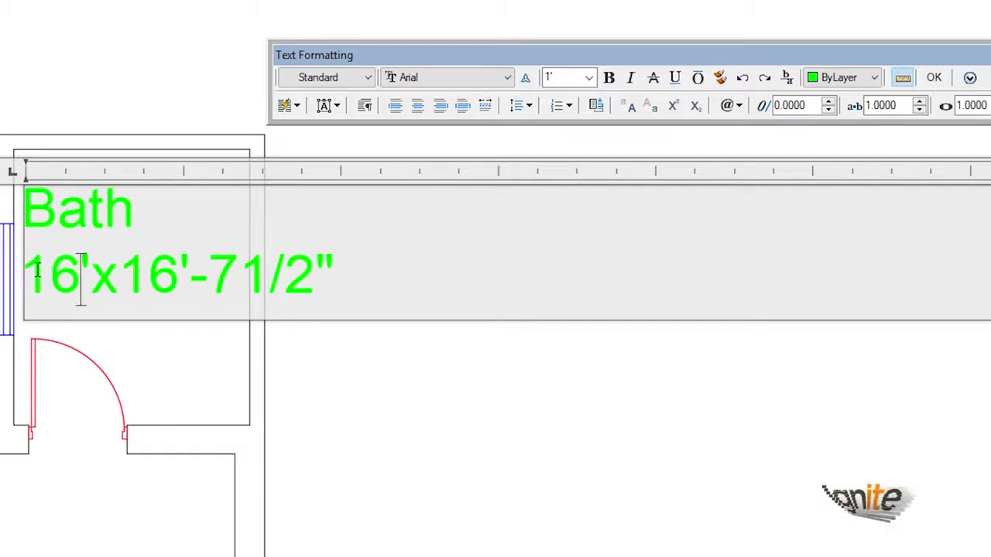
key("BackSpace")
key("BackSpace")
type("6\"")
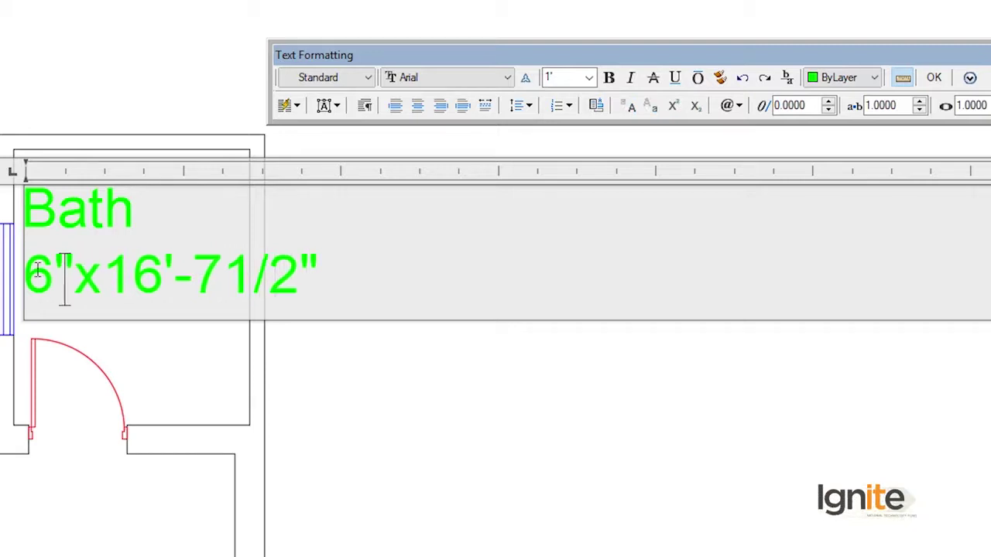
left_click_drag(304, 282, 101, 280)
type("7")
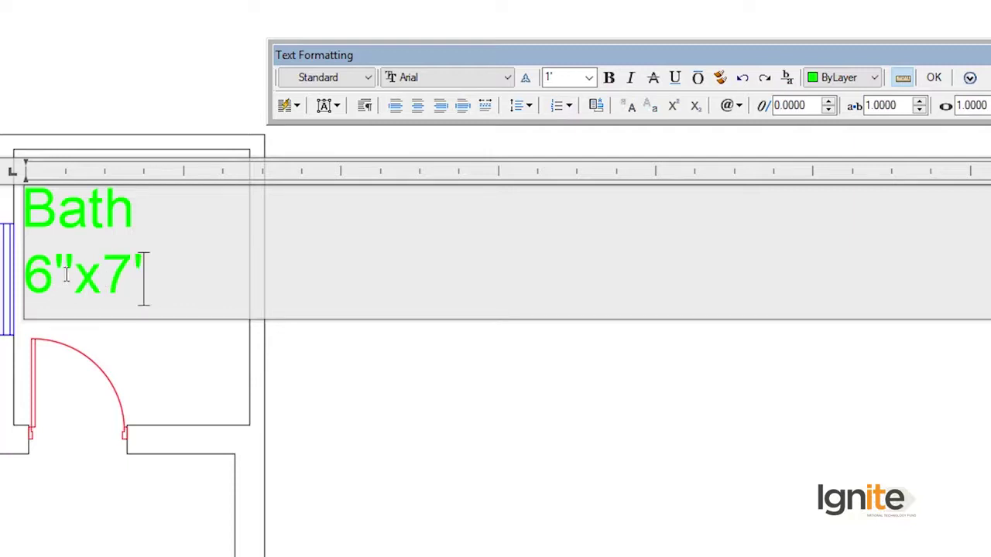
key("BackSpace")
type("'")
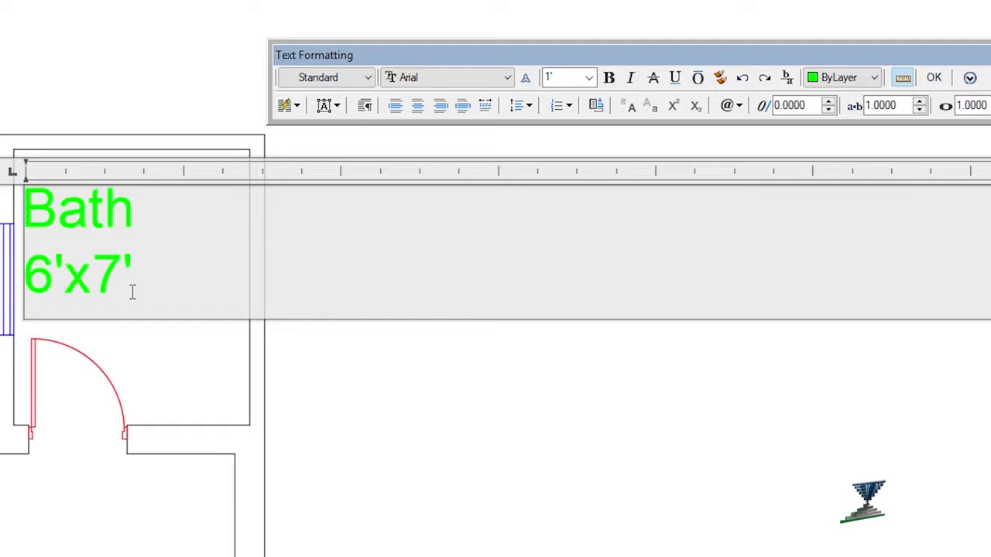
Commit the Bath 6'x7' label and move it up and to the left
left_click(88, 327)
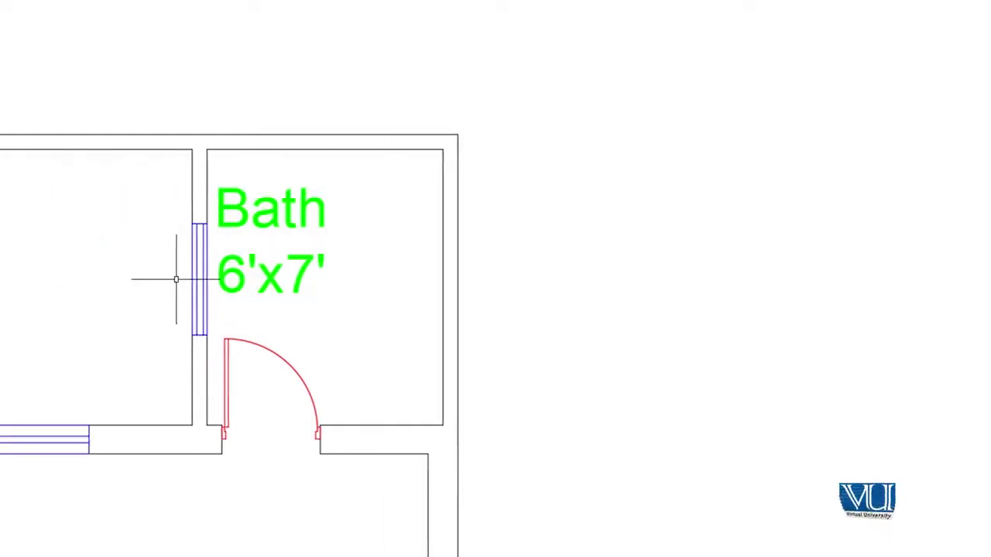
left_click(370, 222)
key("Return")
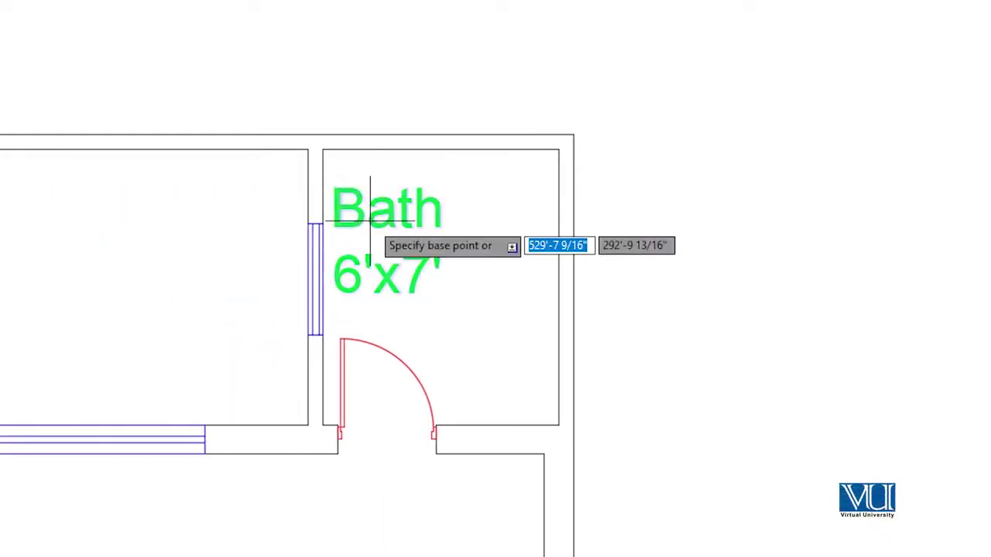
left_click(369, 220)
left_click(428, 235)
Move the Bath label again with MOVE to centre it in the small room
left_click(343, 206)
left_click(354, 186)
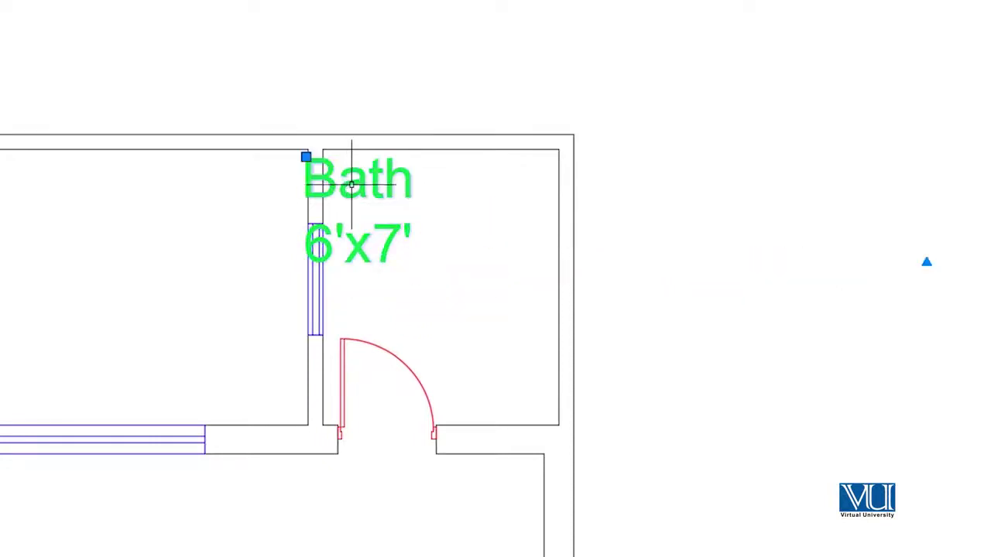
type("m")
key("Return")
left_click(341, 179)
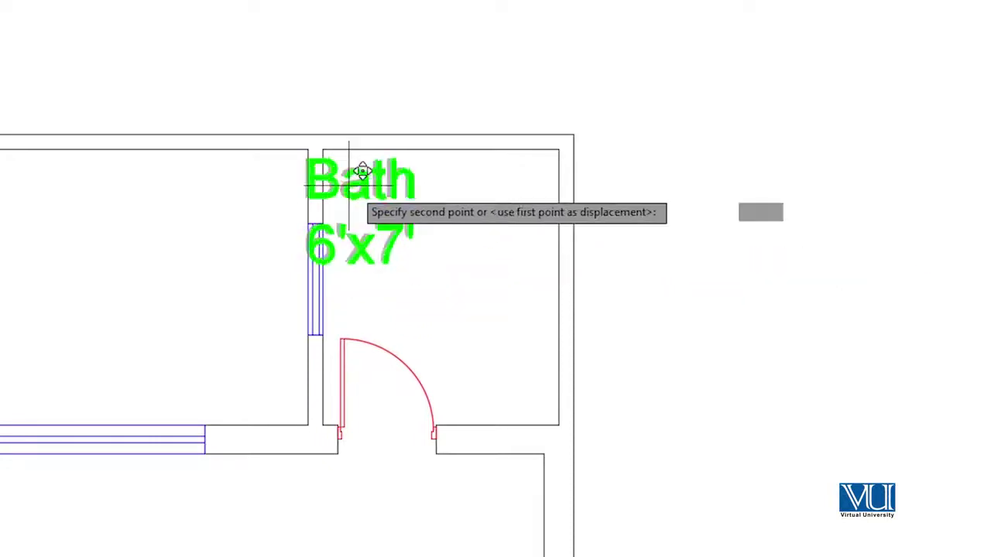
left_click(434, 226)
scroll(459, 354, "down", 2)
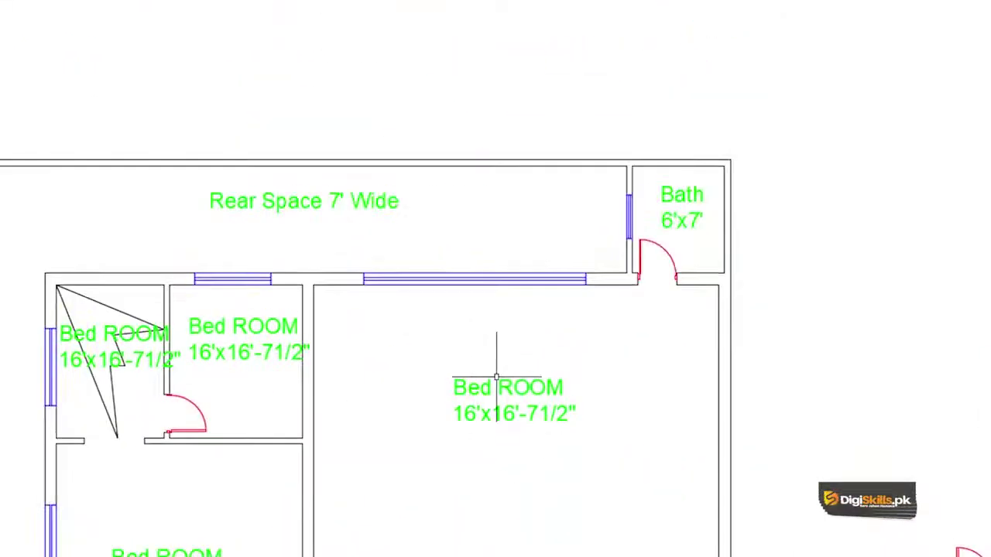
scroll(512, 408, "up", 2)
scroll(396, 445, "down", 2)
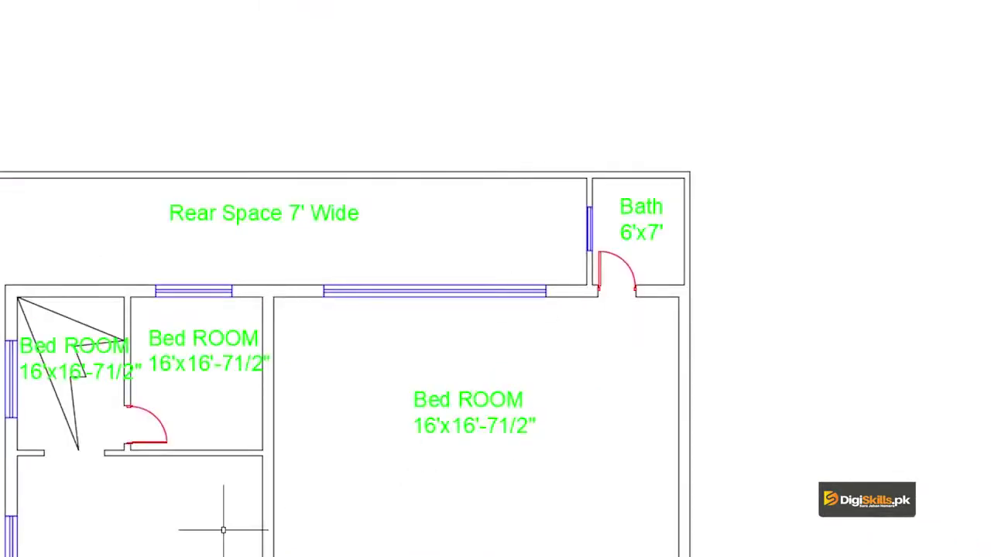
Rename the large room's Bed ROOM label to Master Bed Room
double_click(511, 422)
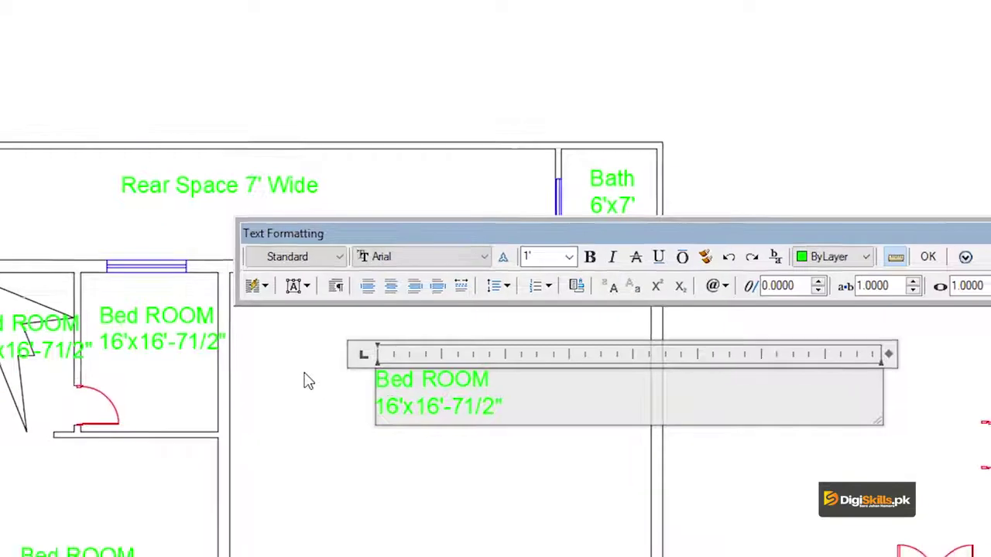
type("m a")
key("BackSpace")
key("BackSpace")
key("BackSpace")
type("m")
key("BackSpace")
type("M")
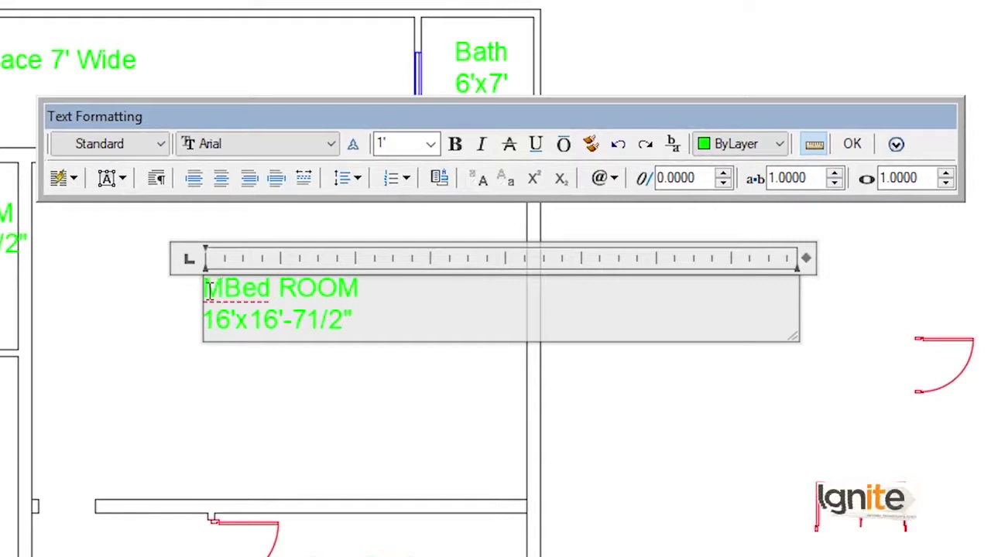
type("aster")
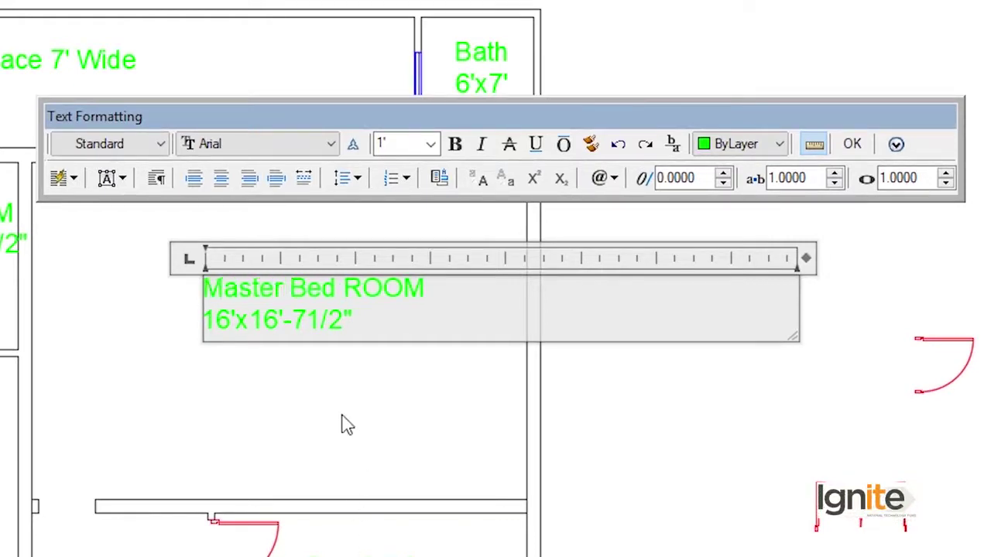
left_click_drag(456, 298, 375, 288)
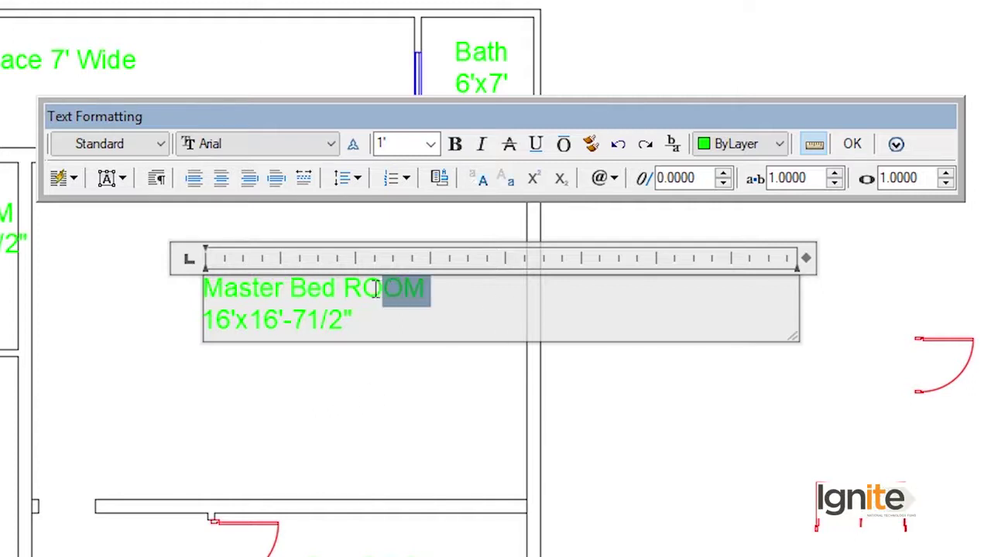
type("oom16'x16'-71/2\"")
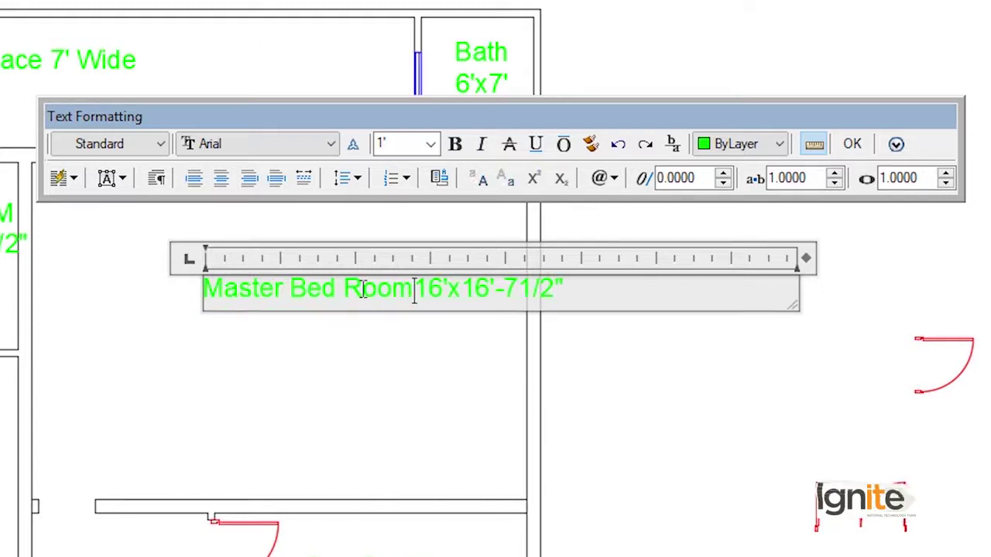
left_click(359, 372)
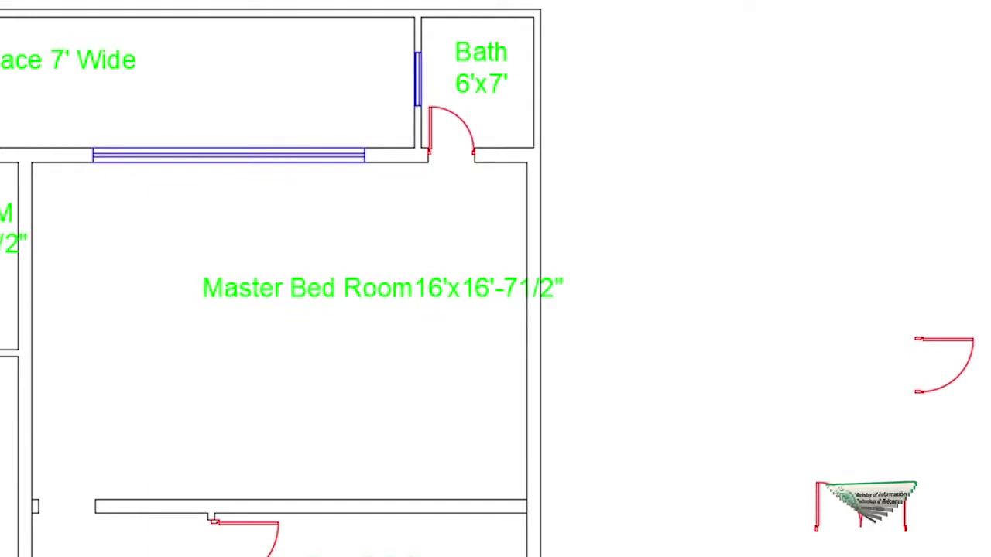
Move the size to a second line and change it to 26'-41/2" x18'
double_click(344, 290)
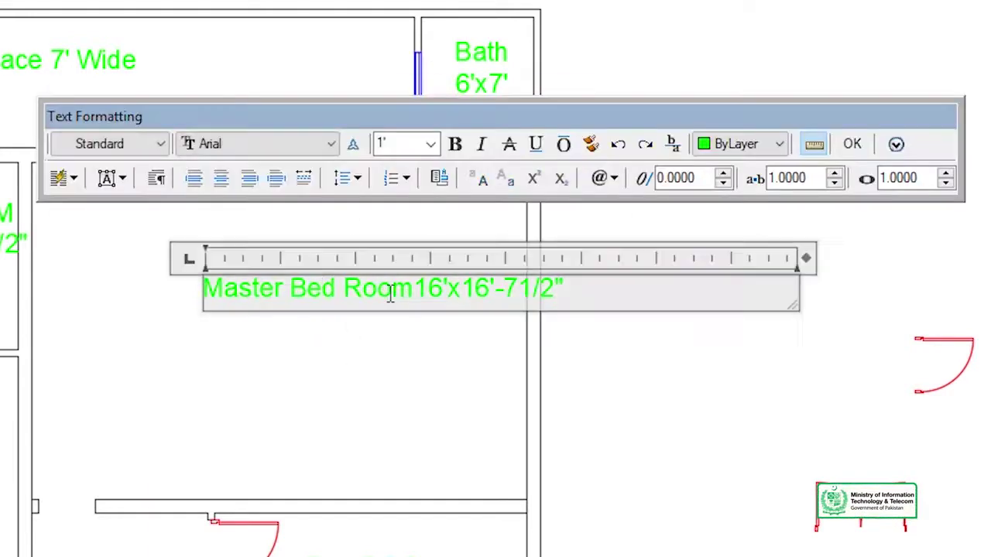
key("Return")
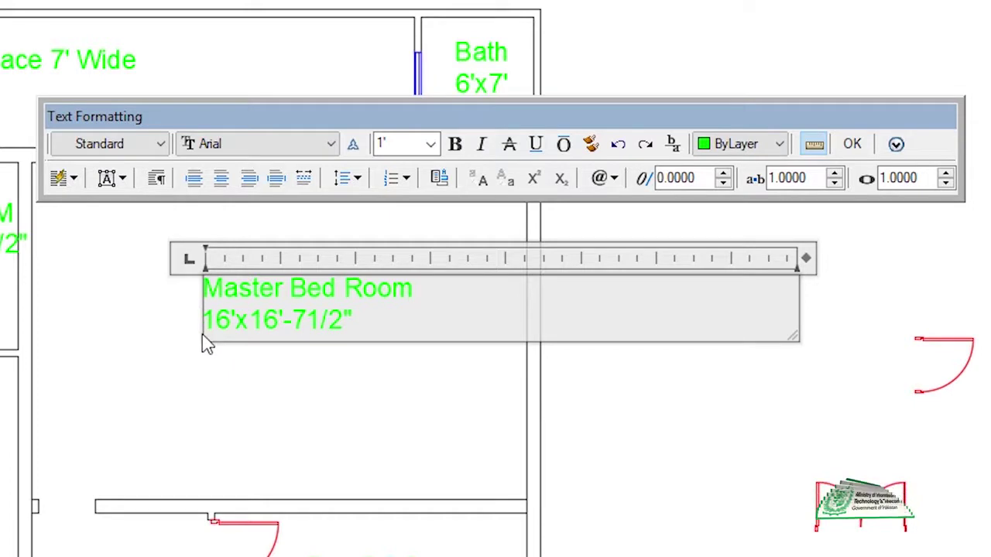
left_click_drag(231, 320, 181, 325)
type("26")
type("-")
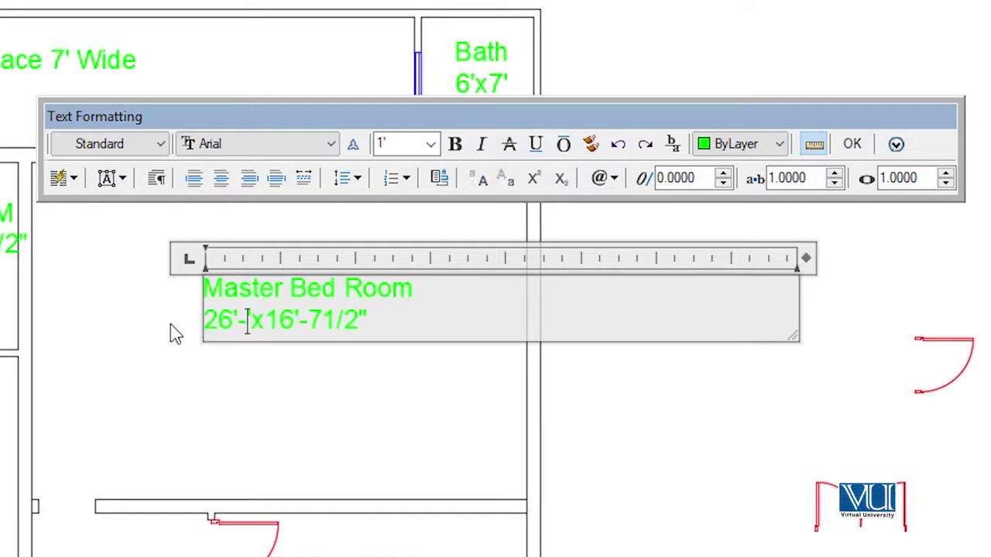
type("41/2'")
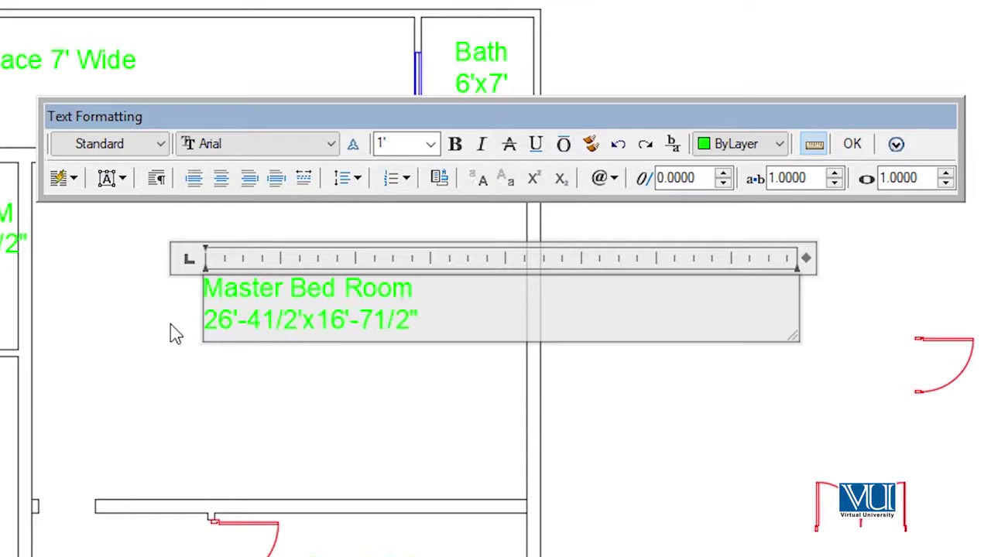
type("\"")
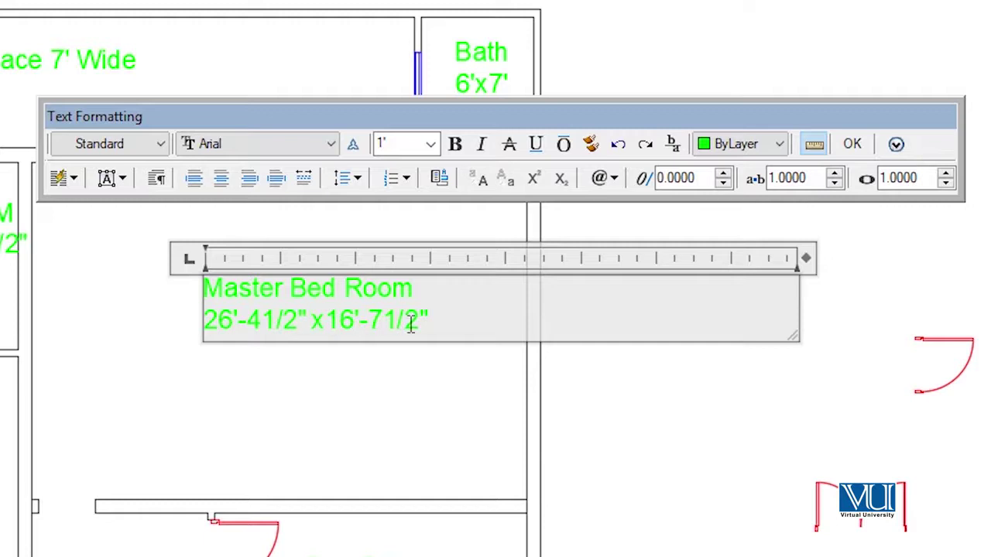
mouse_move(418, 323)
left_mouse_down()
mouse_move(336, 325)
mouse_move(390, 325)
mouse_move(365, 325)
left_mouse_up()
key("BackSpace")
key("BackSpace")
key("BackSpace")
type("8")
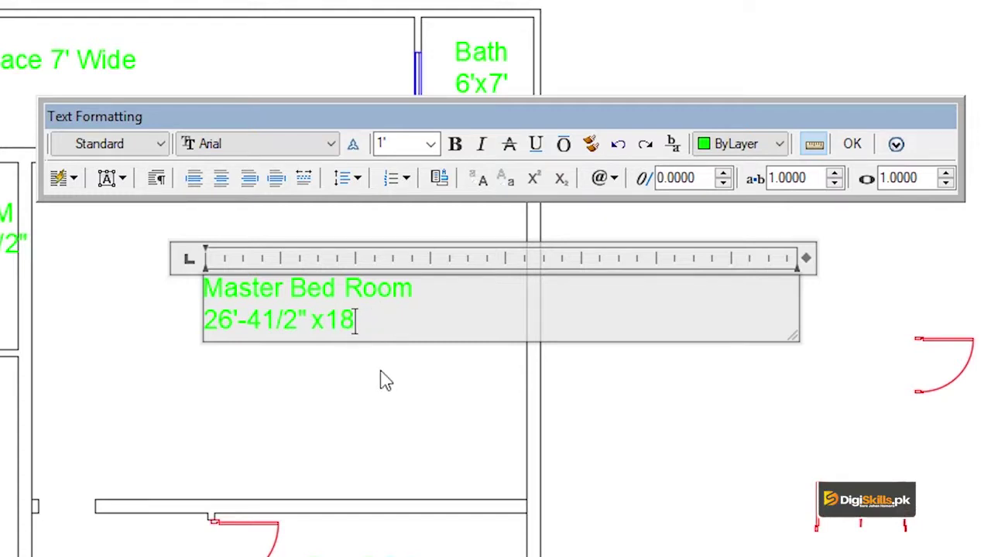
Bring the whole plan into view and open the small neighbouring room's Bed ROOM label
left_click(206, 361)
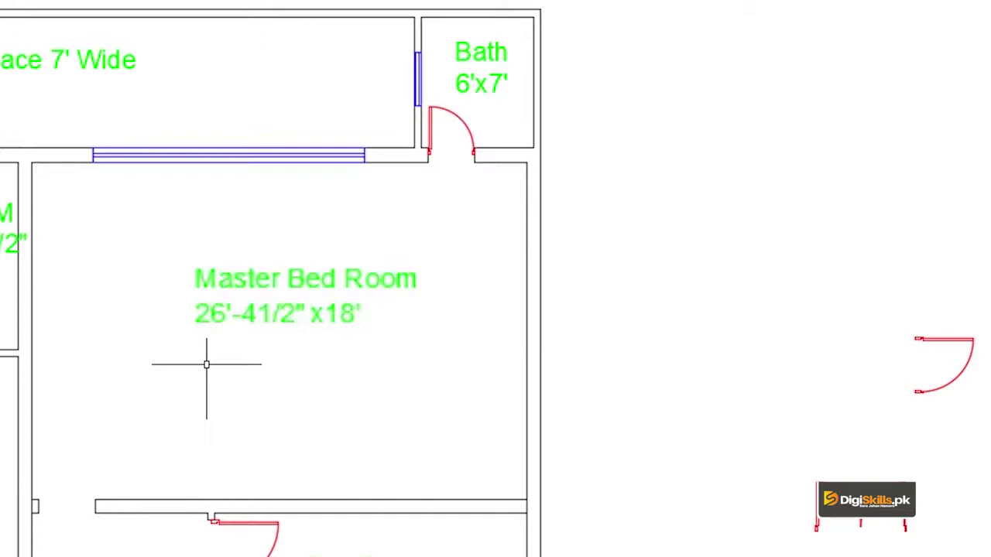
scroll(195, 369, "down", 2)
middle_click_drag(194, 370, 421, 283)
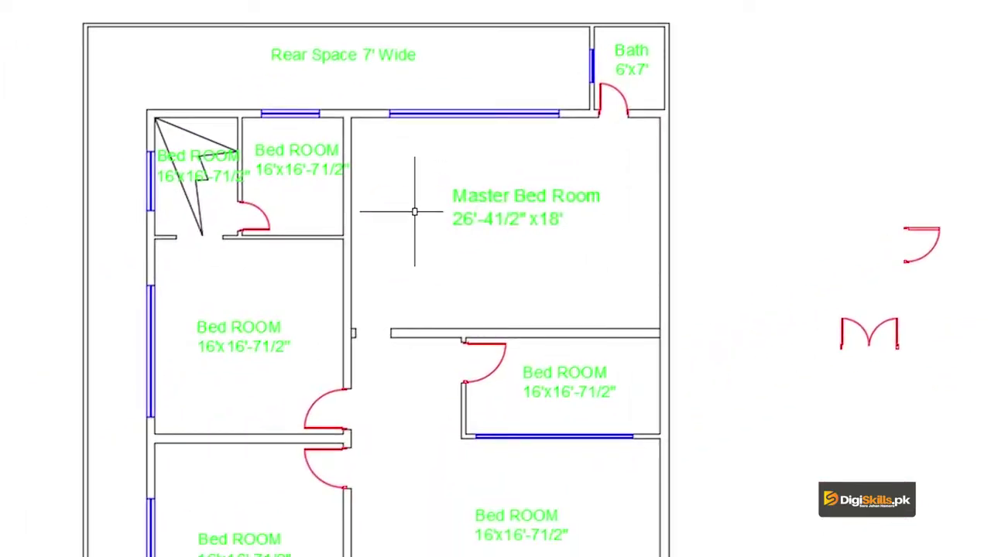
scroll(342, 302, "up", 2)
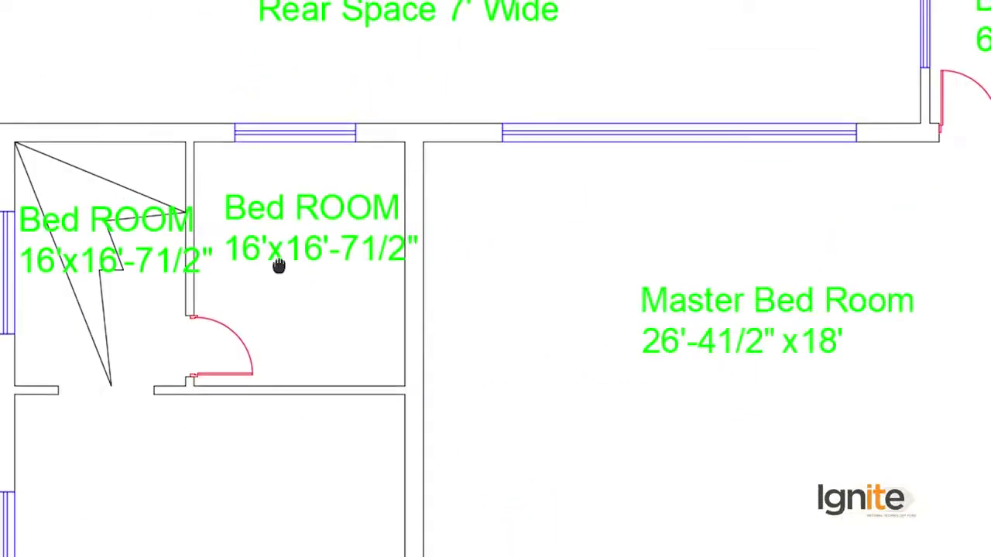
scroll(279, 265, "up", 2)
left_click(273, 232)
left_click(267, 253)
left_click(233, 247)
left_click(232, 263)
double_click(224, 275)
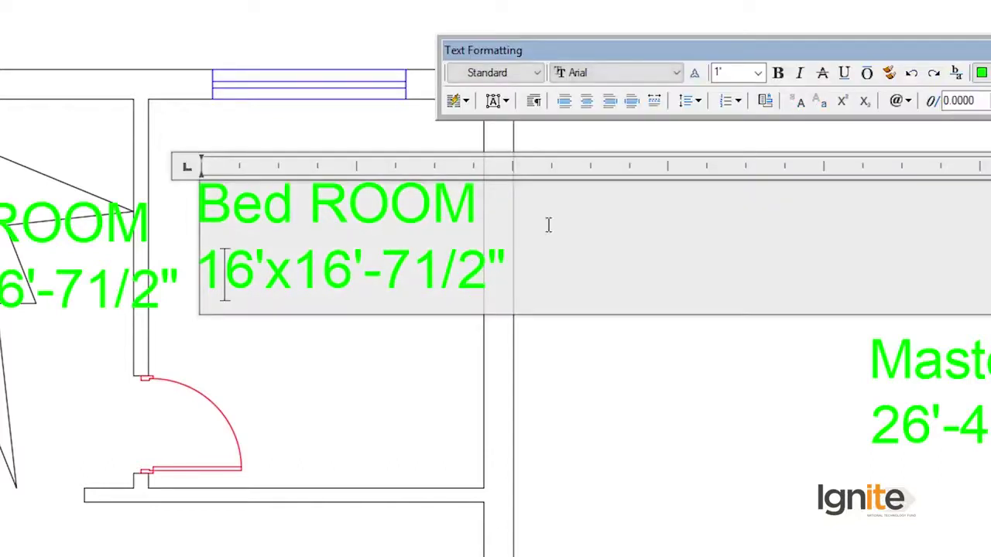
Rename the label's first line to Bath Room
double_click(209, 205)
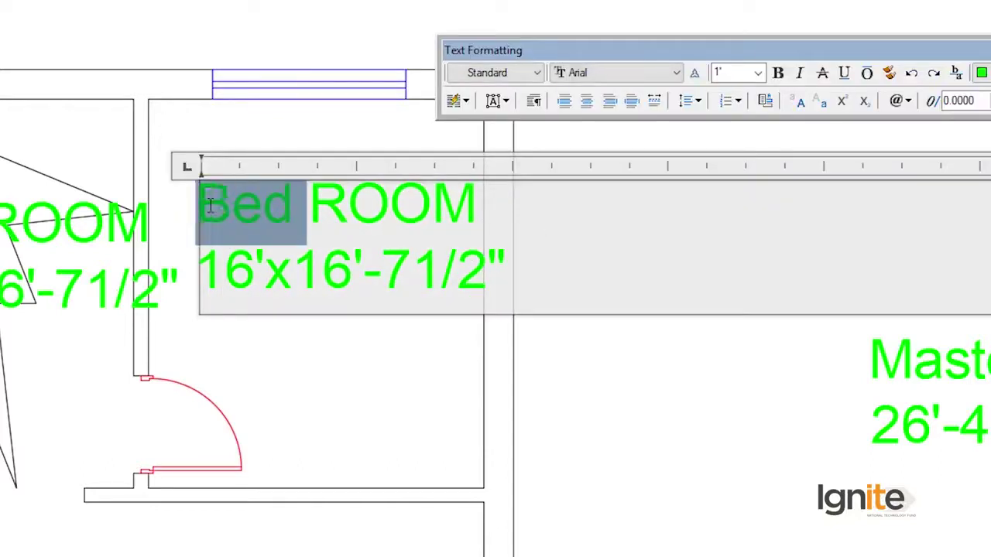
type("baqt")
key("BackSpace")
key("BackSpace")
key("BackSpace")
key("BackSpace")
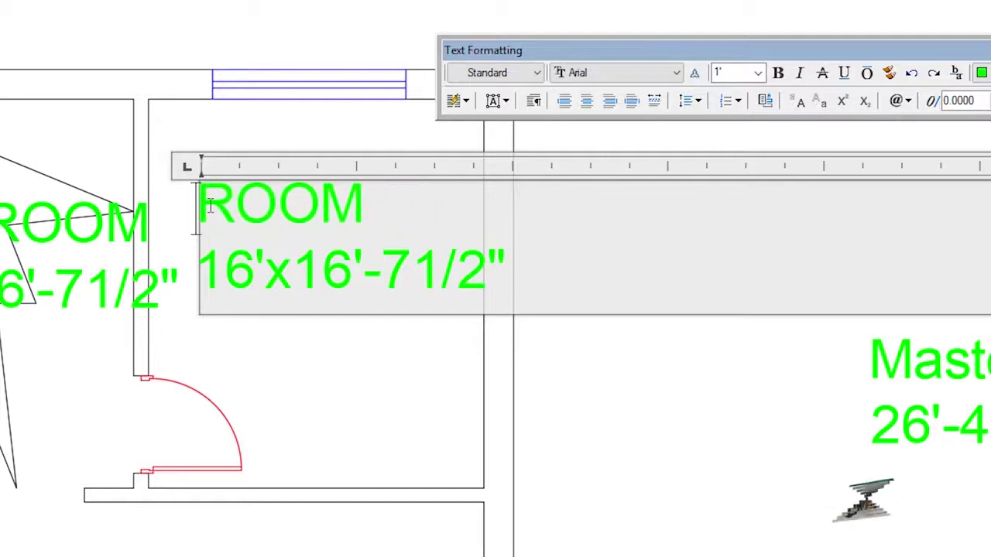
type("N")
key("BackSpace")
type("B")
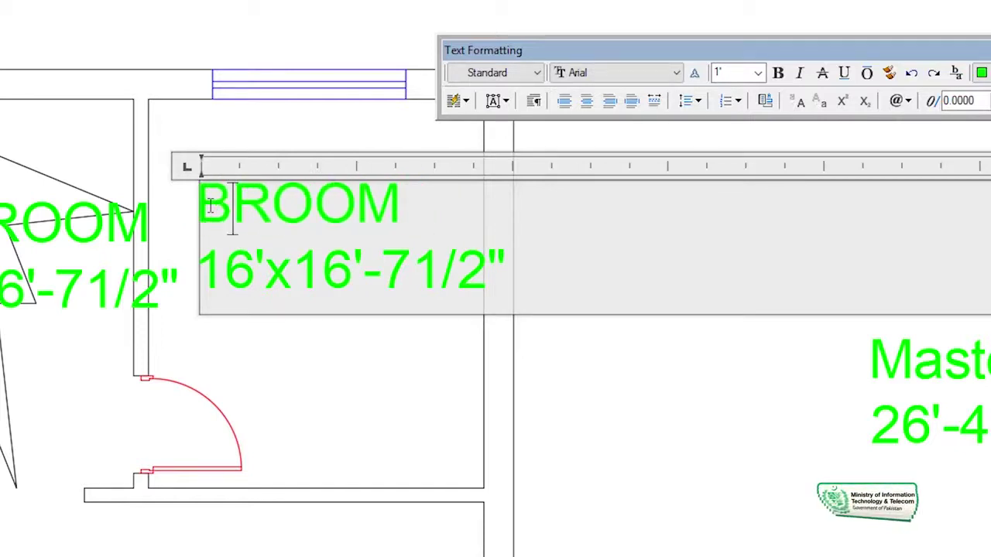
type("ath")
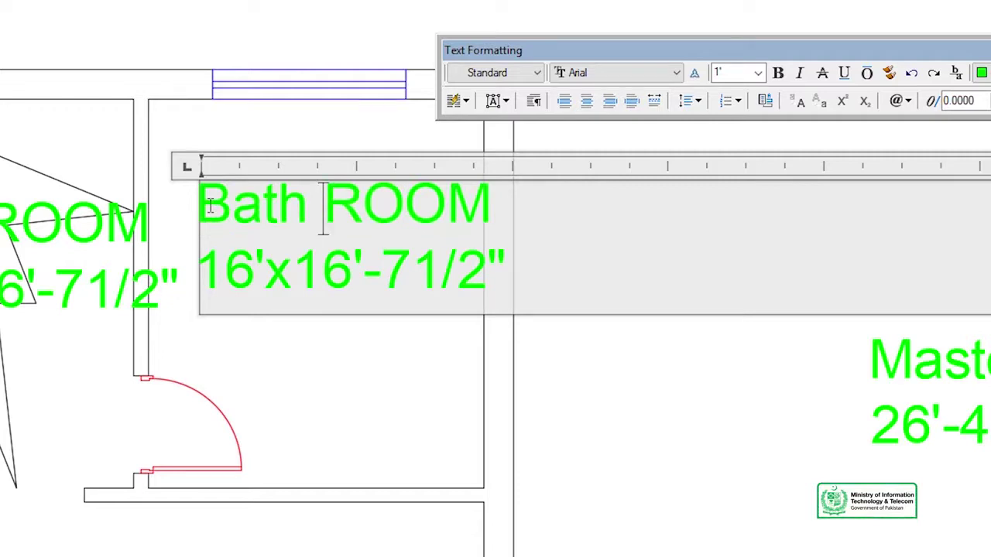
left_click_drag(493, 204, 374, 218)
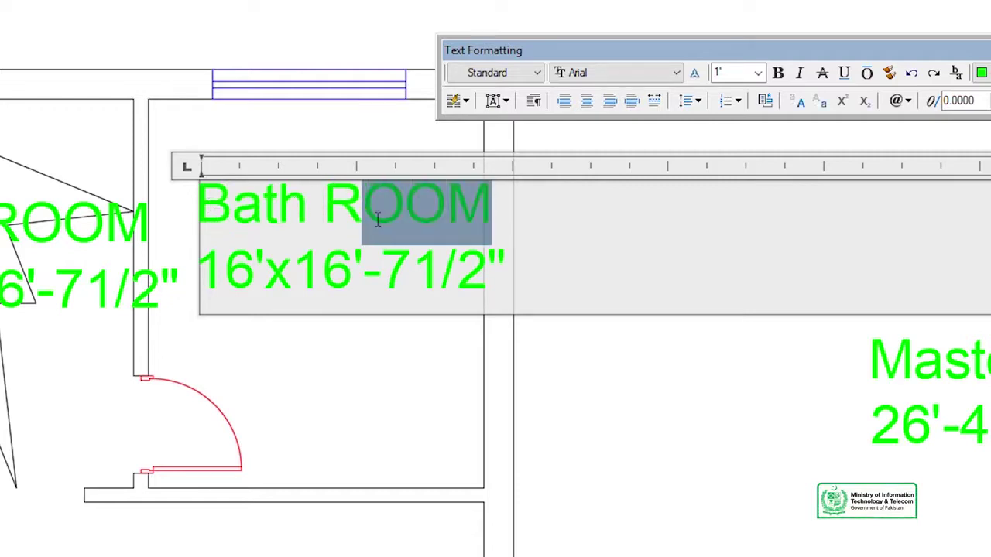
type("oom")
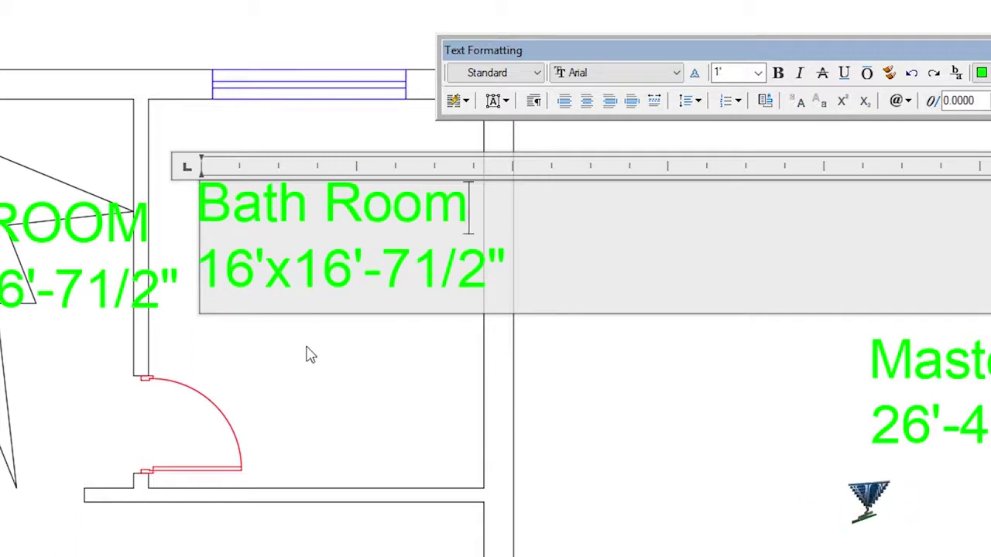
Change the size to 10'x8'-71/2" and commit the Bath Room label
left_click_drag(253, 267, 233, 275)
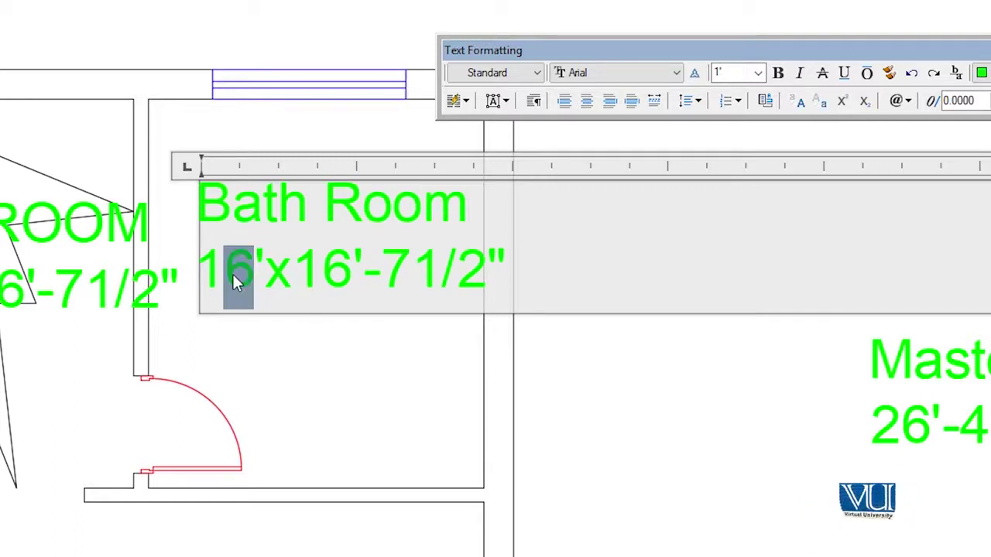
type("0")
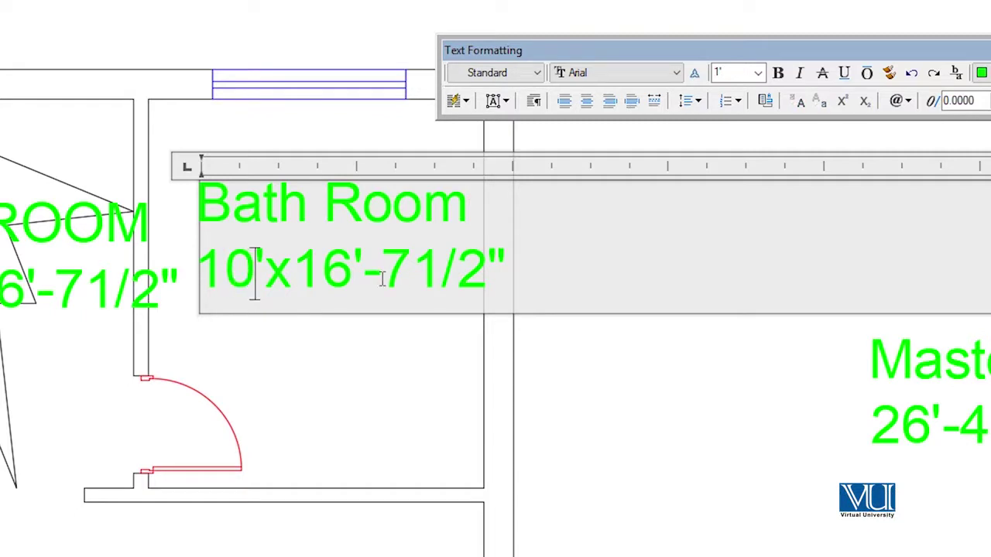
left_click_drag(349, 279, 324, 280)
type("8")
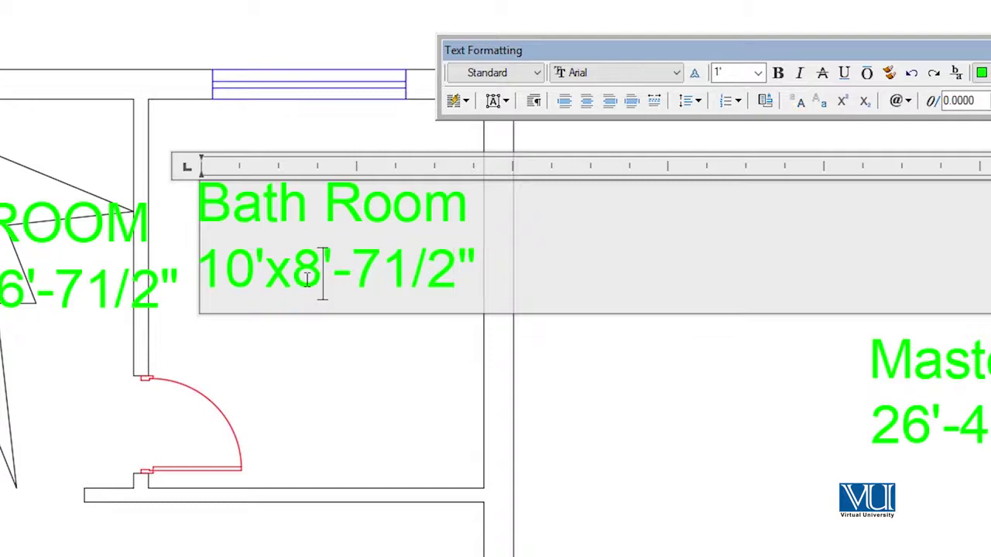
left_click(341, 385)
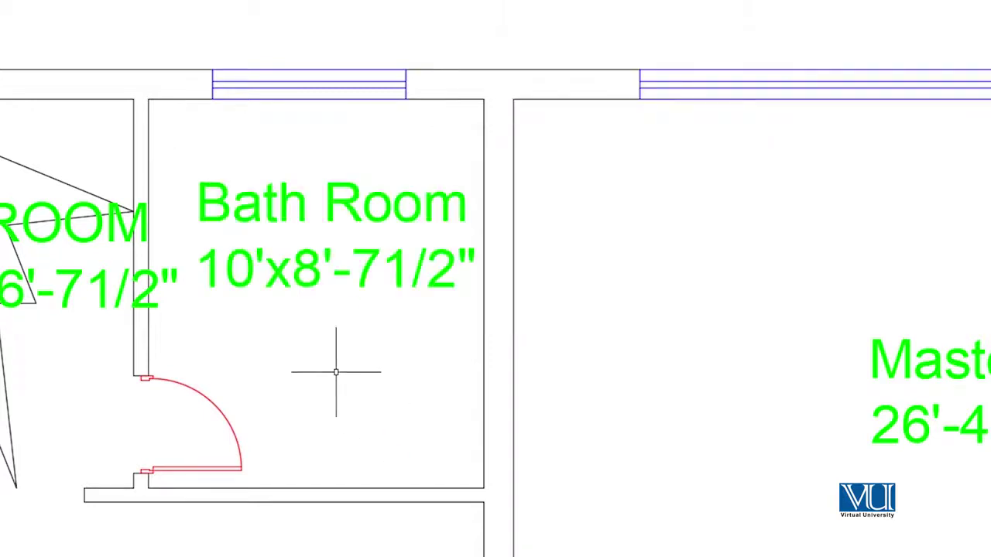
Rename the neighbouring label to Dress and cut its size from 16'x16'-71/2" toward 7'x10'
double_click(292, 216)
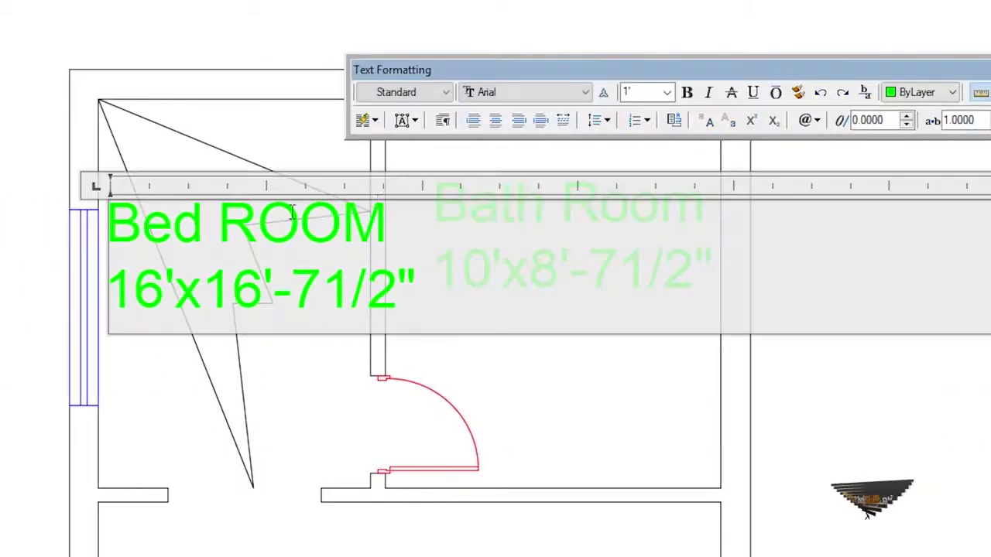
left_click_drag(385, 224, 114, 236)
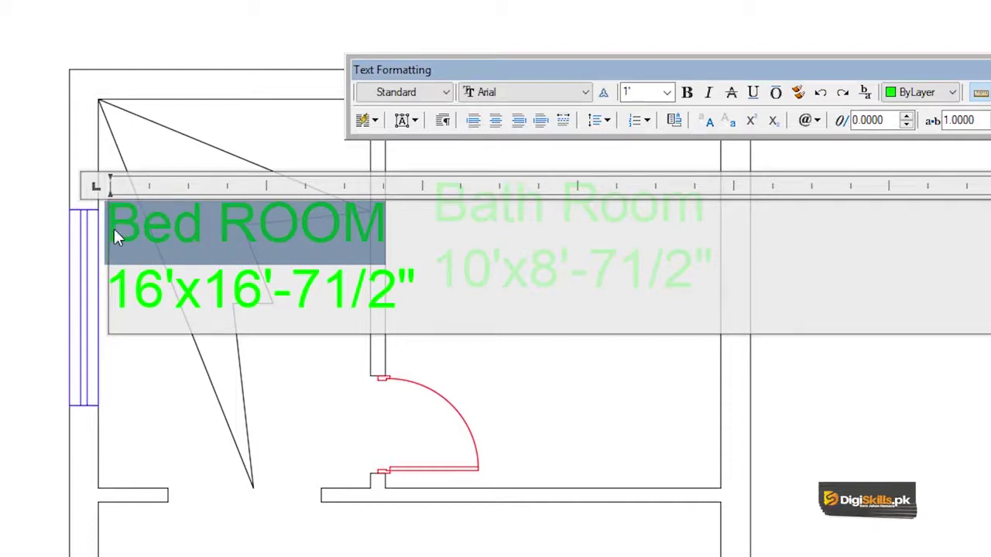
type("Dres")
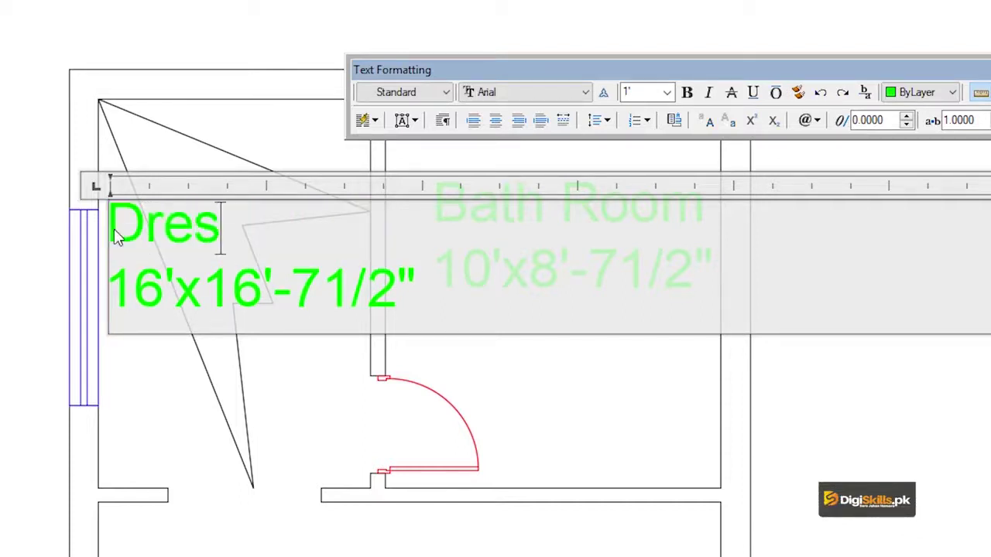
type("s")
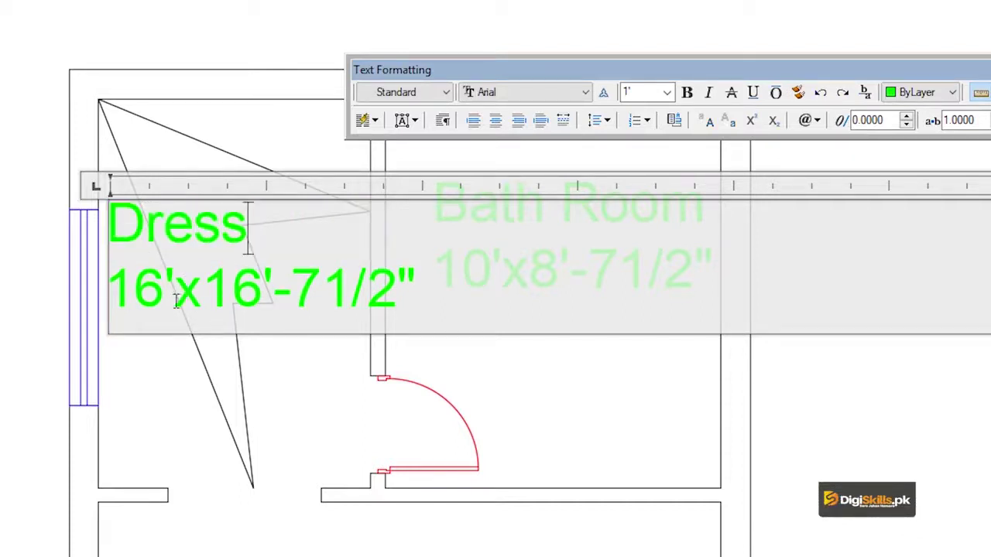
left_click_drag(164, 290, 113, 286)
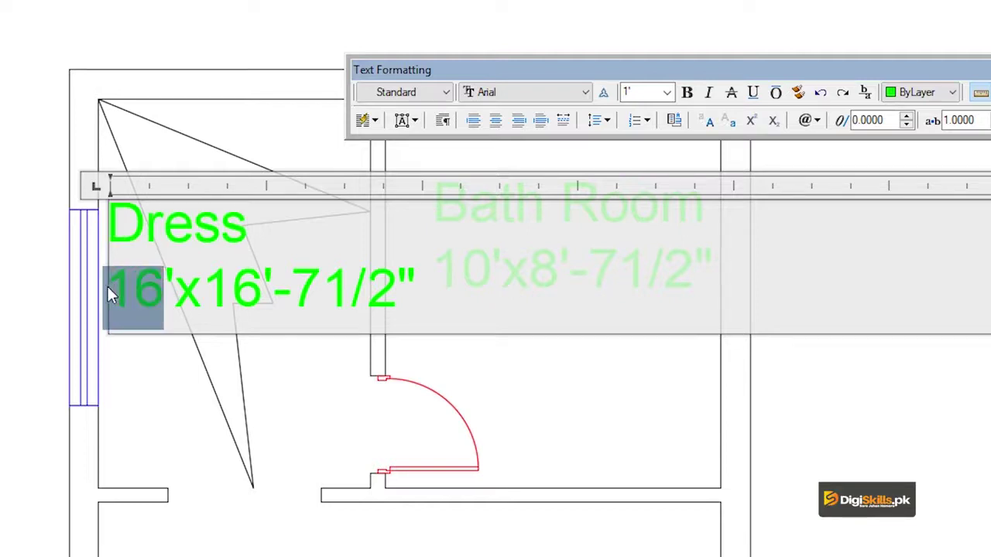
type("7")
left_click_drag(369, 291, 242, 291)
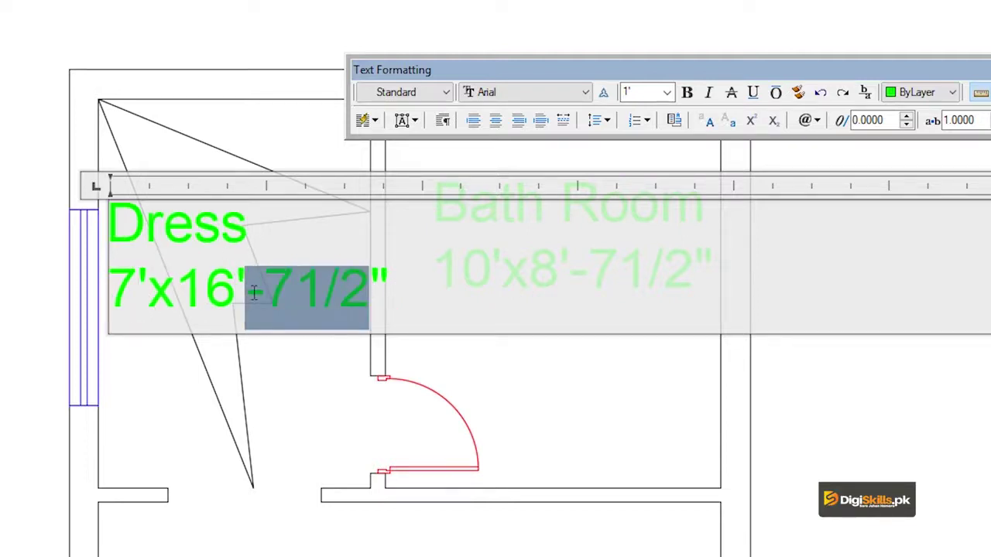
key("Delete")
key("Delete")
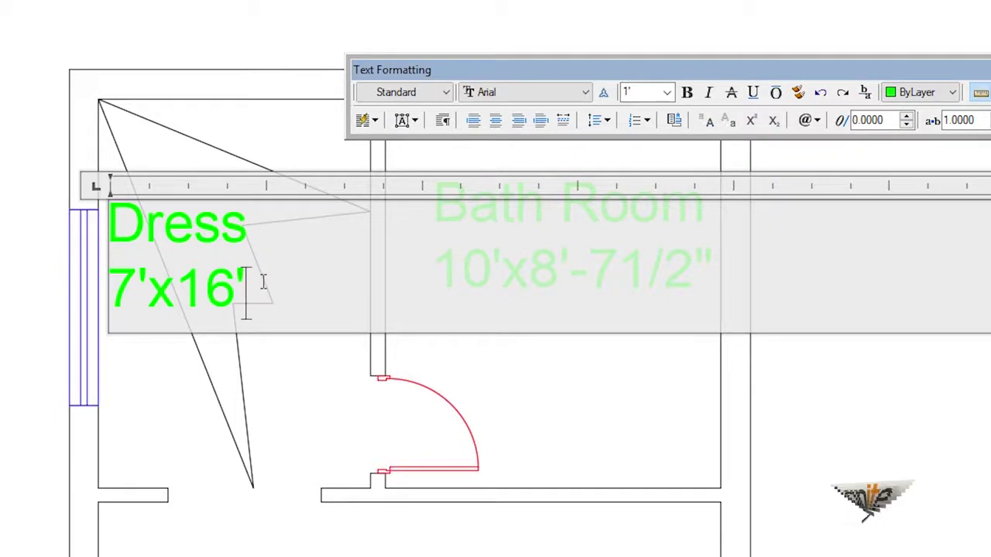
key("BackSpace")
Finish the Dress size as 7'x10' and pan down to the lower bedrooms and stairs
type("0")
left_click(178, 401)
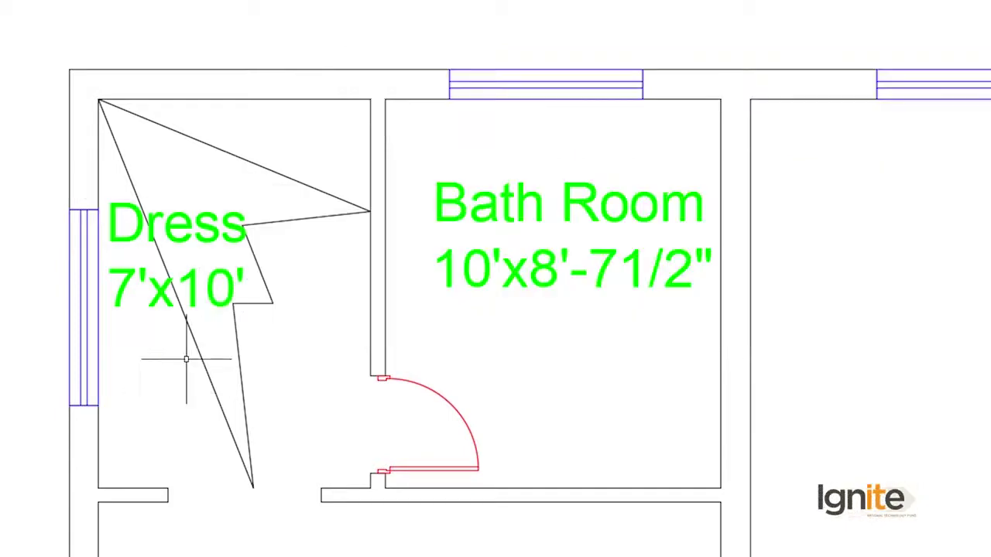
scroll(199, 354, "down", 4)
middle_click_drag(610, 455, 619, 188)
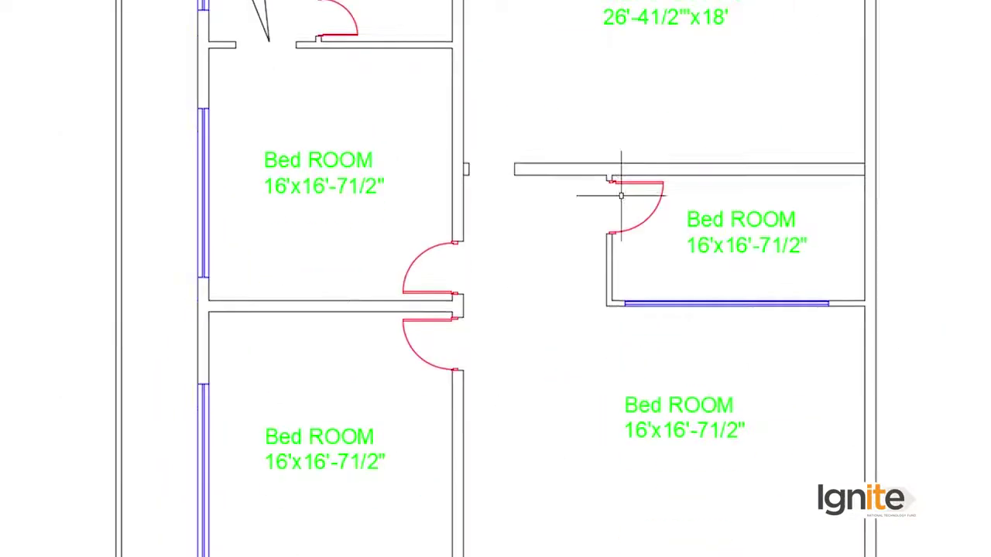
middle_click_drag(281, 372, 278, 208)
scroll(278, 206, "up", 3)
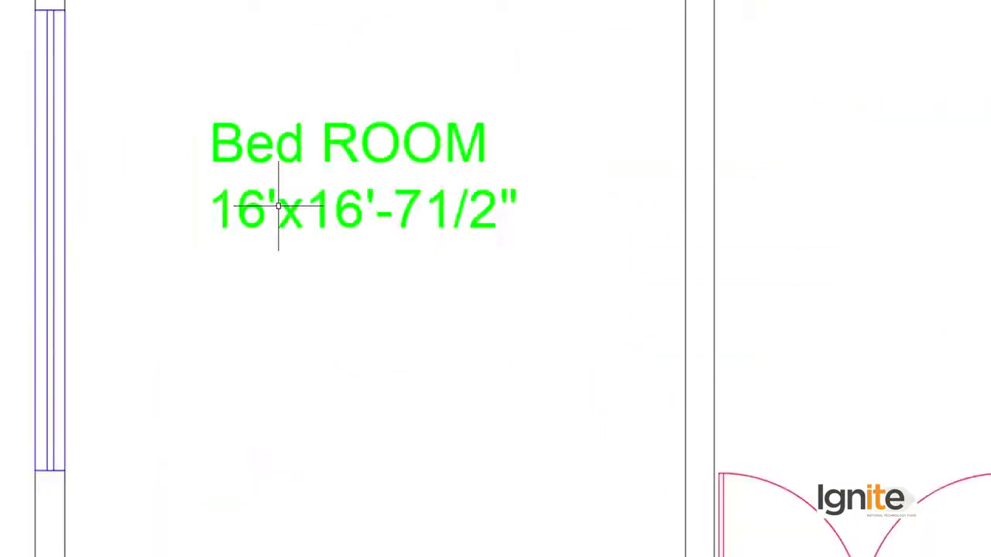
Replace the lower-left room's Bed ROOM name with Kitchen, with the size on a new line
double_click(280, 224)
left_click_drag(488, 144, 260, 147)
left_click(314, 159)
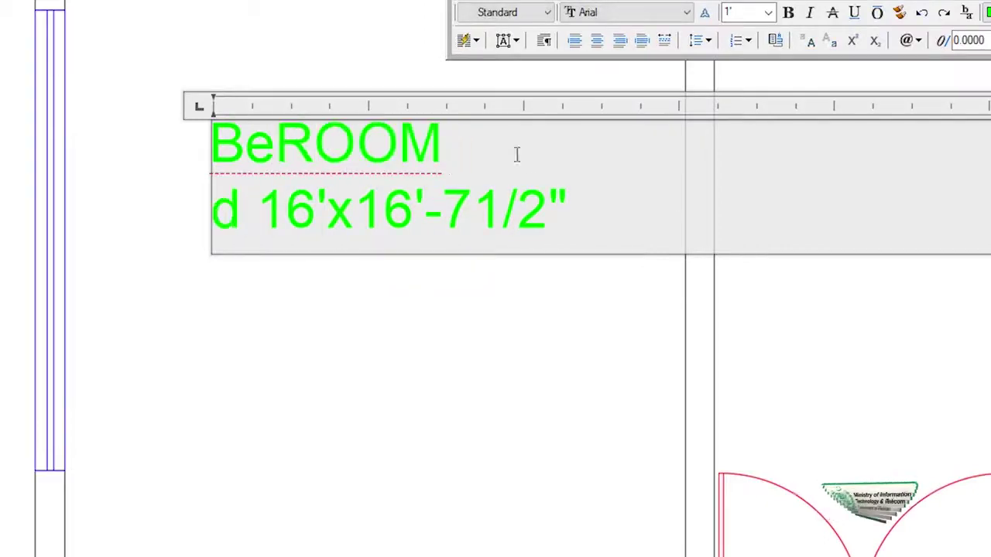
left_click_drag(516, 152, 175, 138)
type("K")
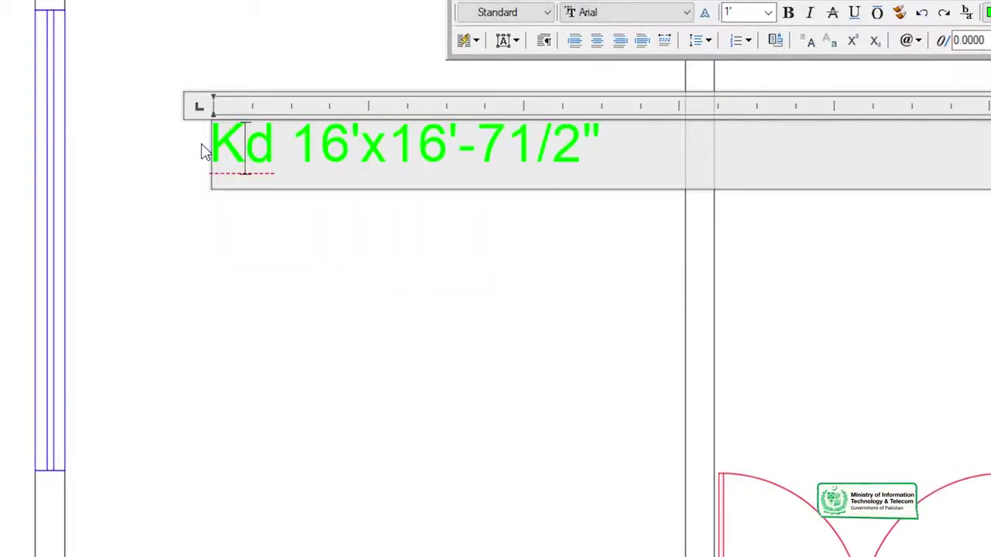
type("l")
type("GHENB")
key("BackSpace")
key("BackSpace")
key("BackSpace")
key("BackSpace")
key("BackSpace")
key("BackSpace")
key("BackSpace")
type("i")
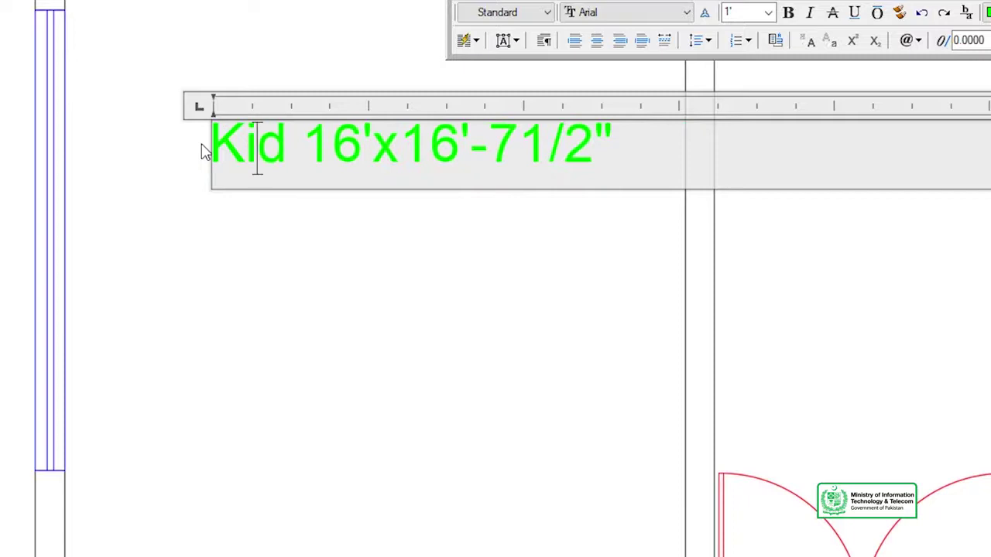
type("tchen")
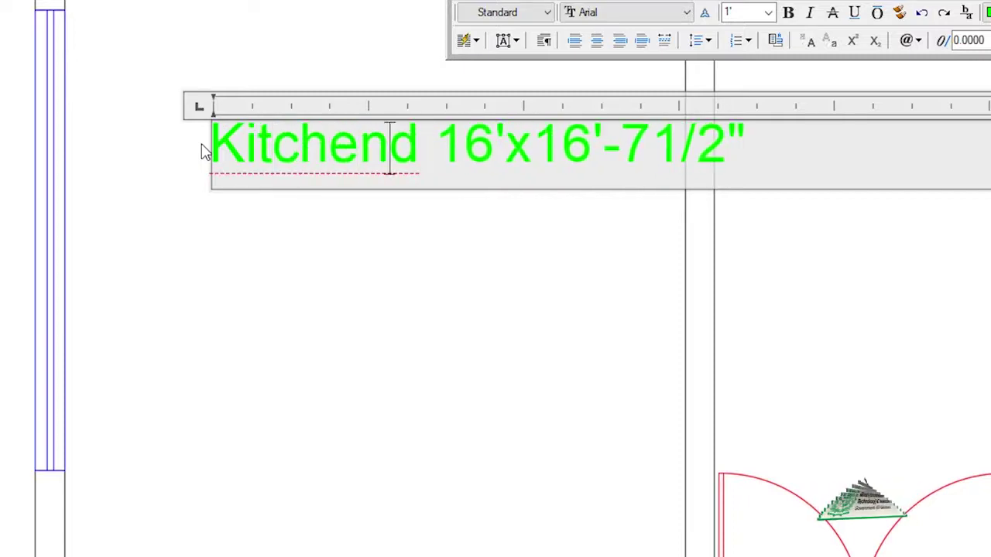
key("Return")
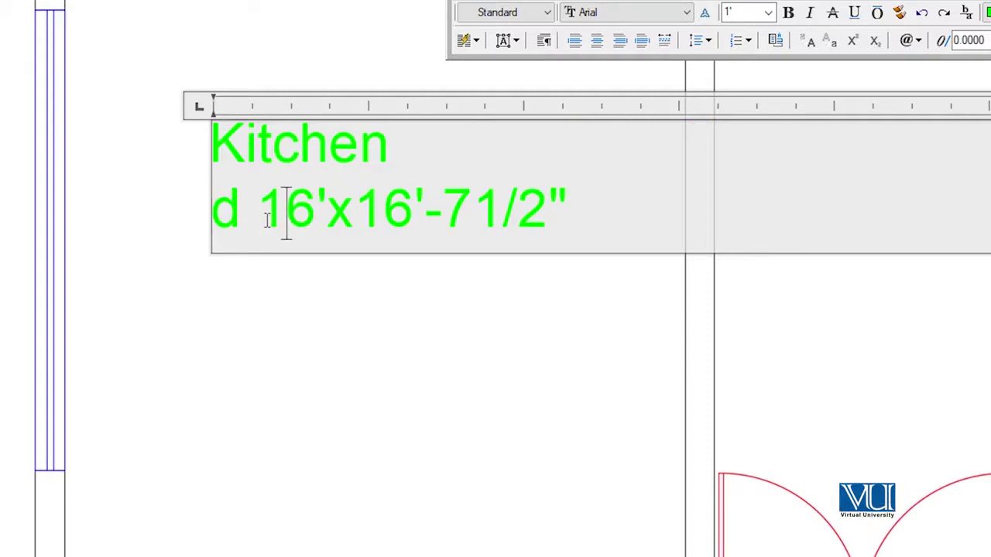
Edit the Kitchen size to 16'x20'-101/2" and commit the label
key("BackSpace")
key("BackSpace")
key("BackSpace")
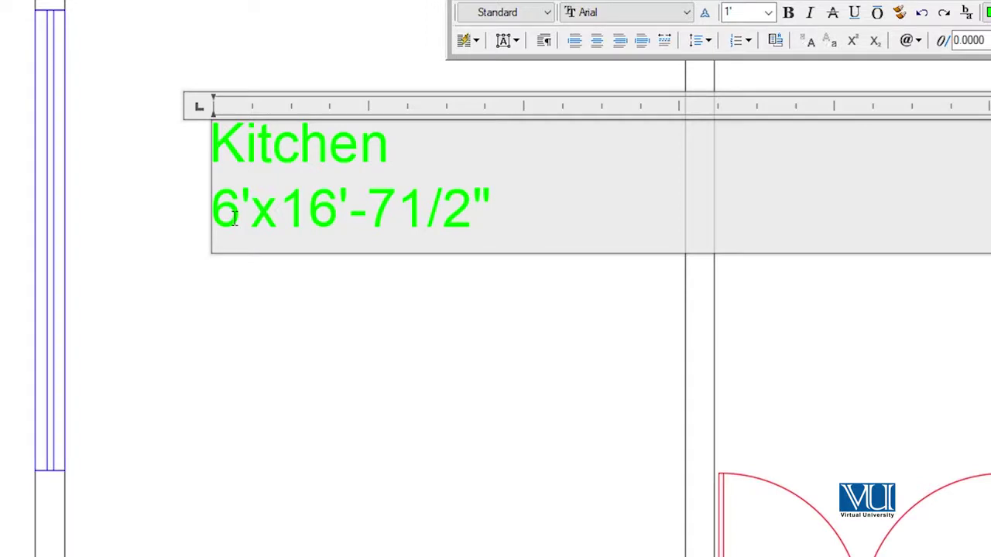
type("1")
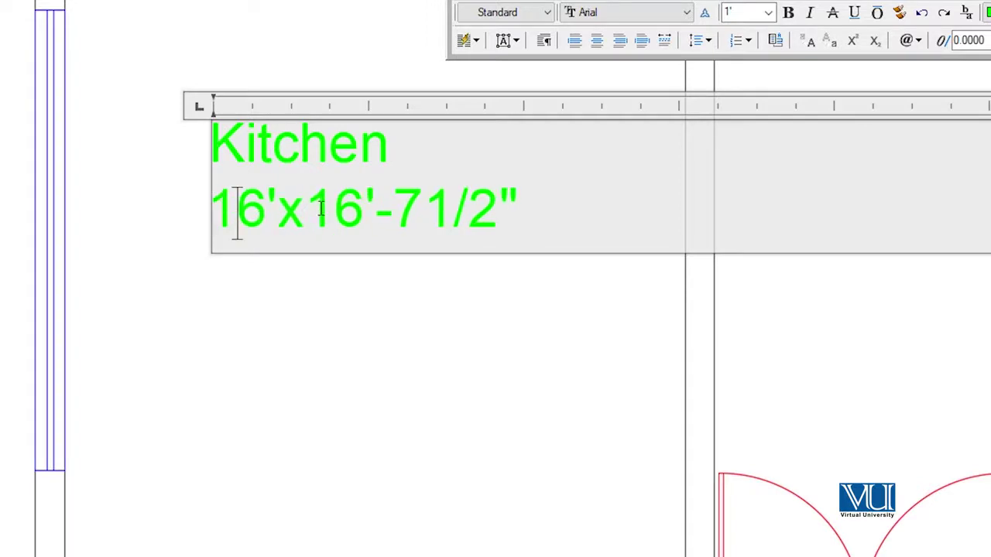
left_click_drag(363, 219, 321, 214)
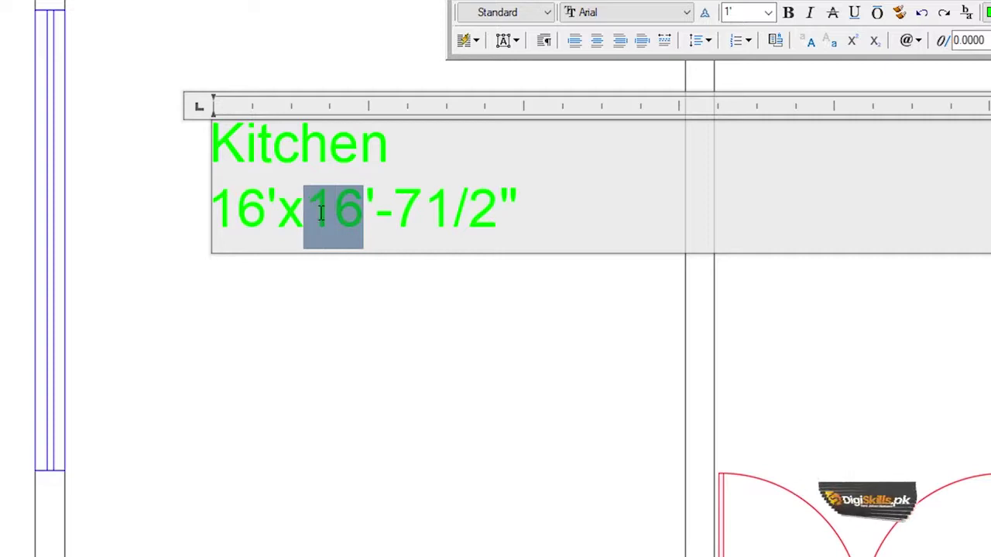
type("20")
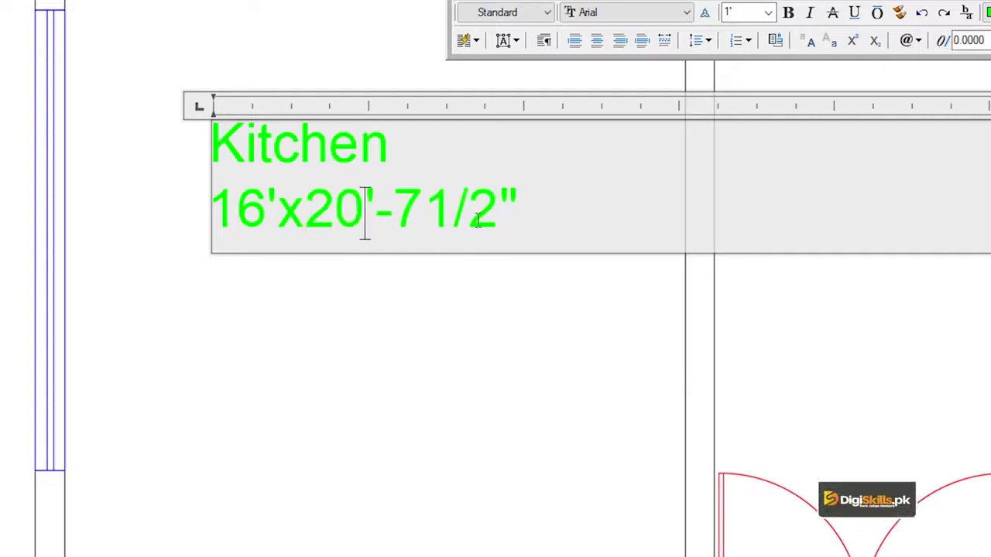
double_click(408, 215)
type("1")
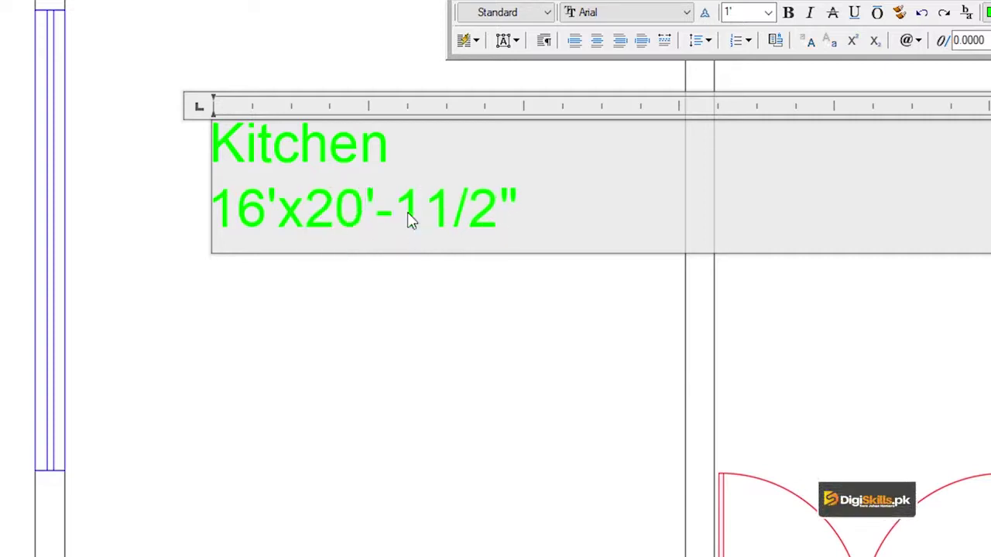
type("0")
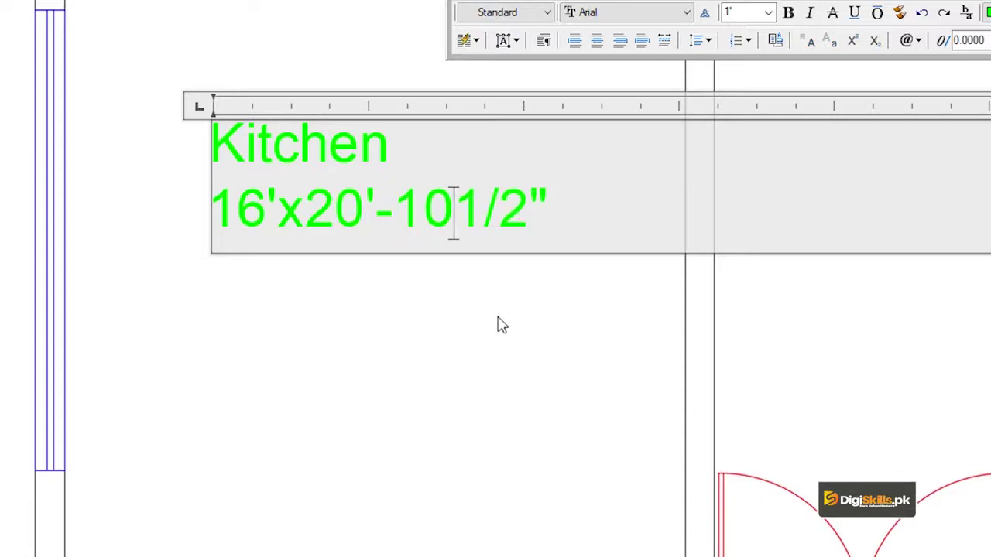
left_click(501, 325)
scroll(427, 288, "down", 5)
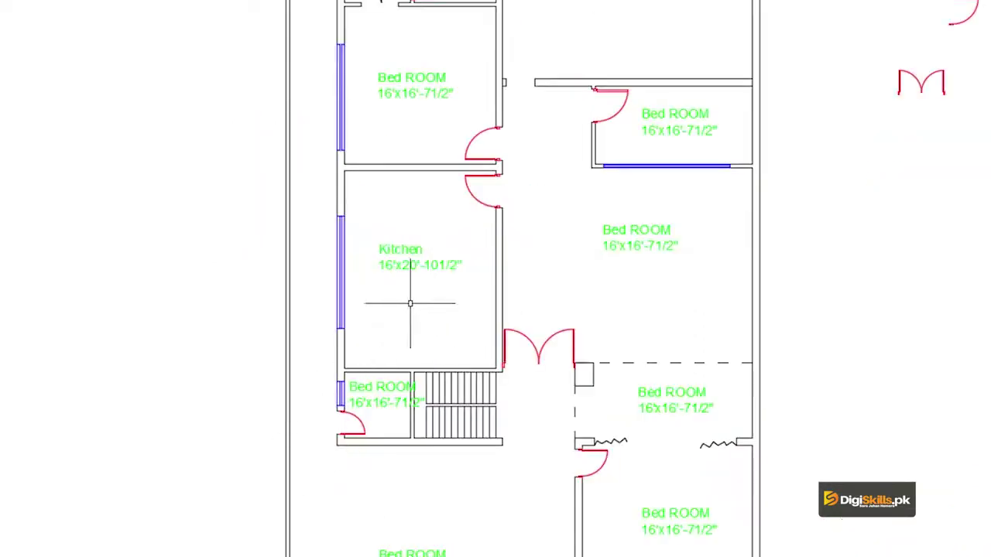
scroll(364, 387, "up", 2)
scroll(349, 396, "up", 3)
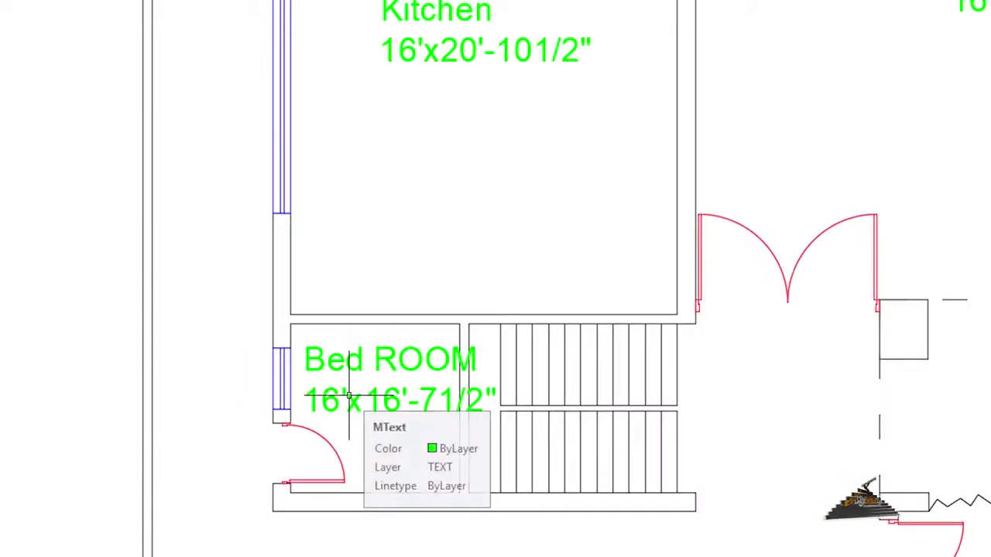
Rename the small Bed ROOM label beside the stairs to Powder
scroll(321, 426, "up", 4)
left_click(404, 361)
double_click(404, 361)
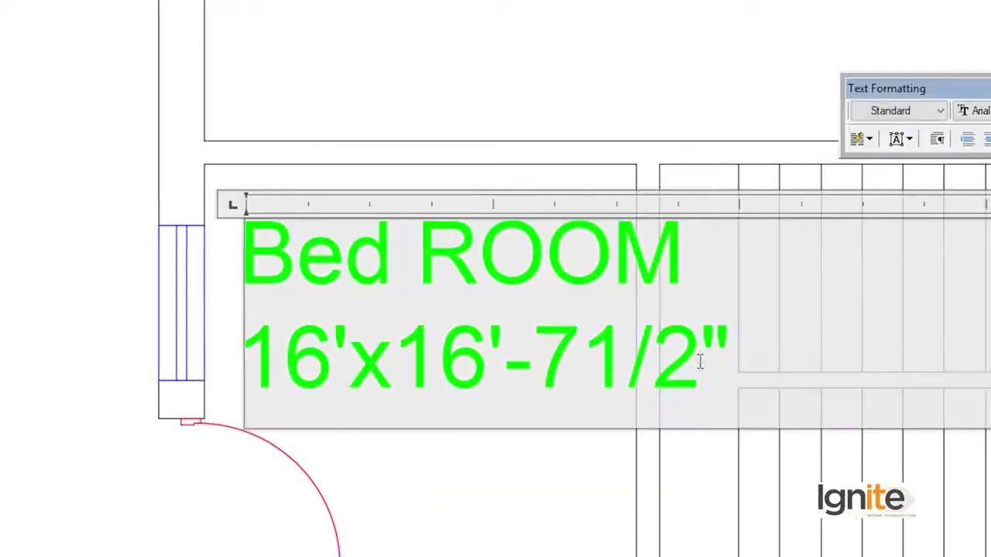
left_click_drag(262, 255, 137, 248)
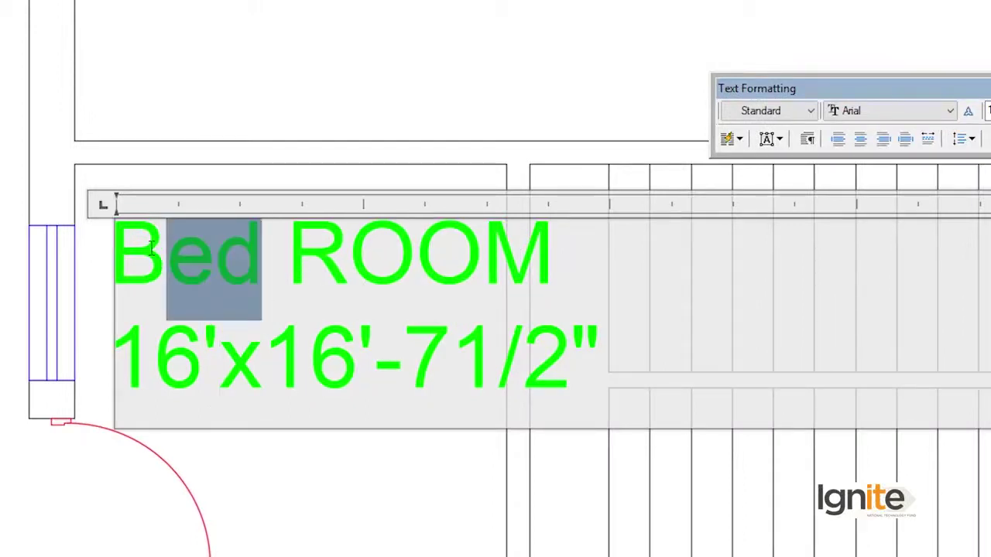
type("Pow")
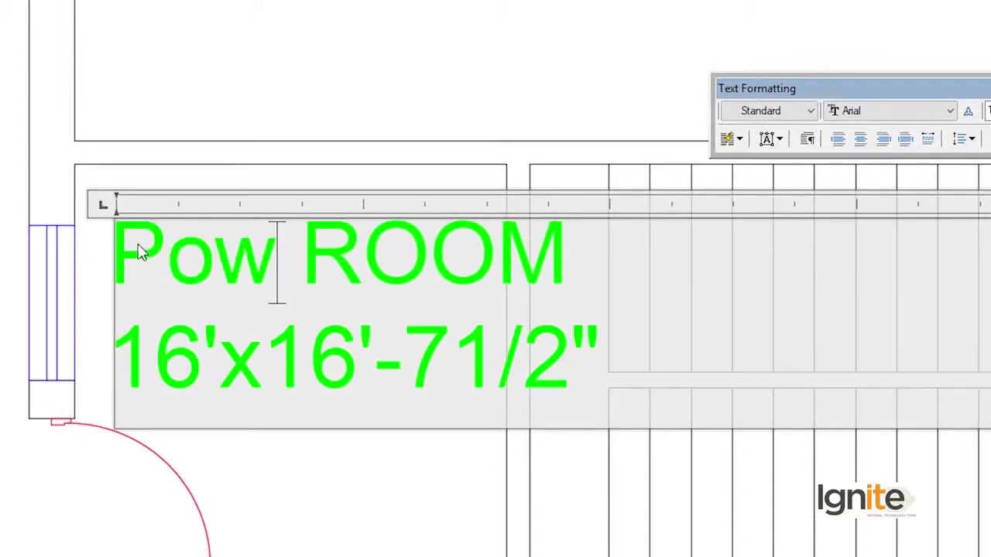
type("der")
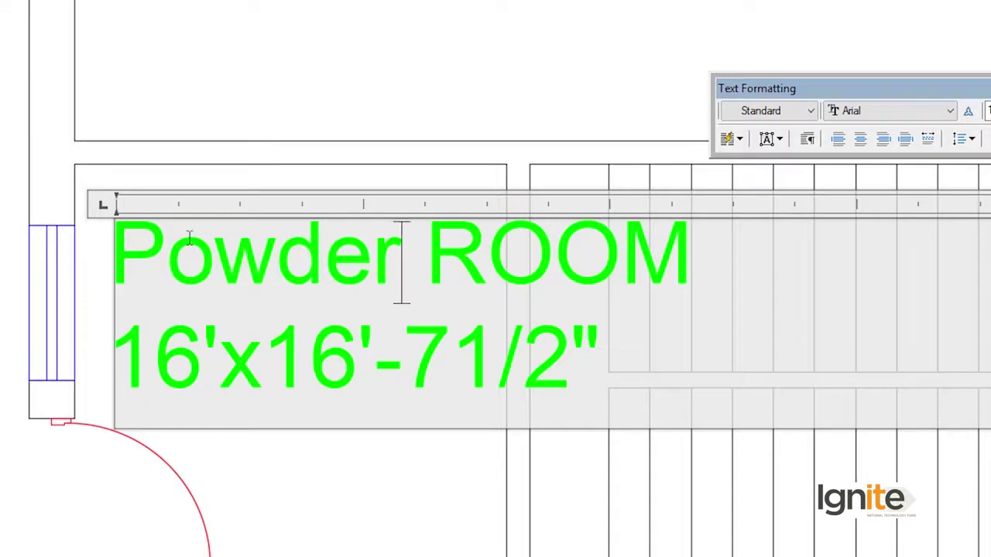
left_click_drag(699, 271, 522, 269)
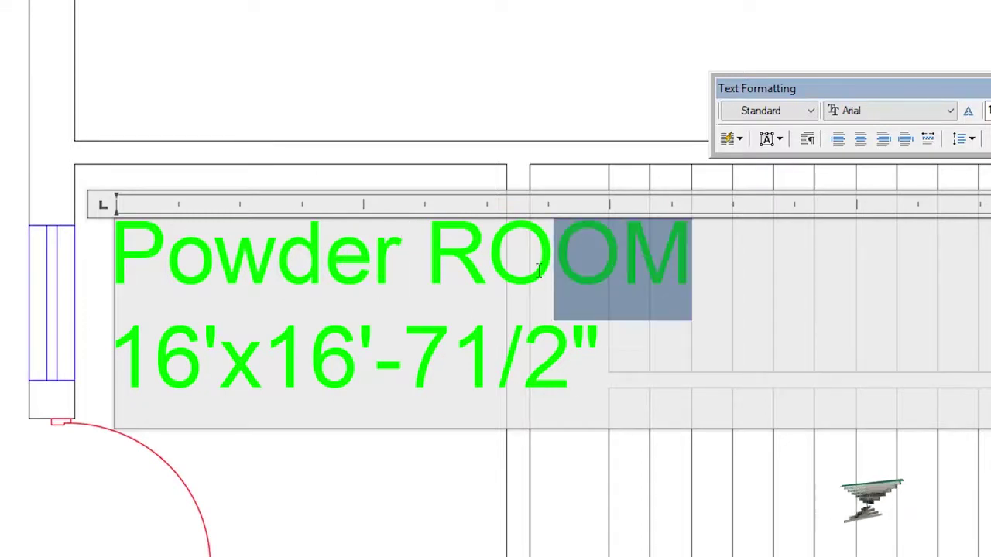
type("oom")
left_click(403, 504)
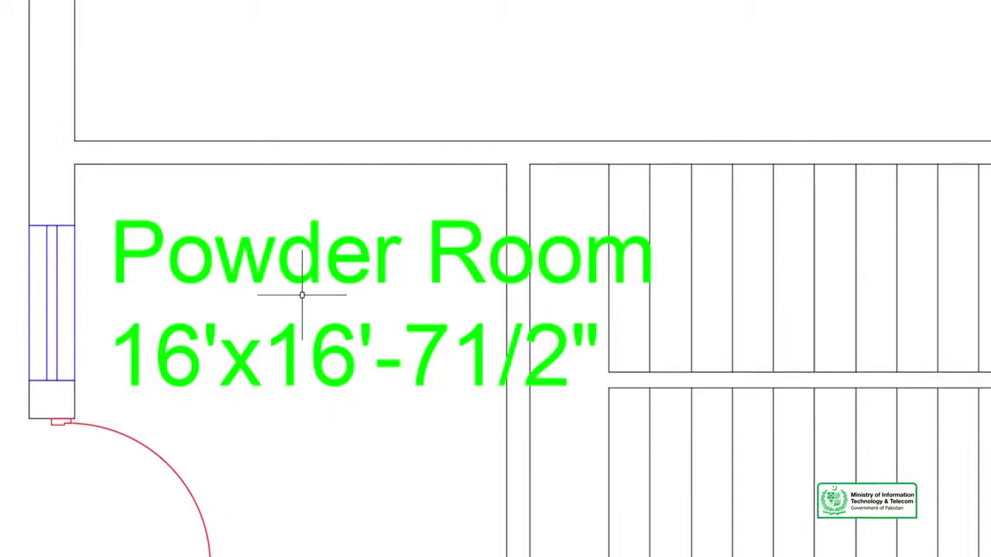
double_click(325, 261)
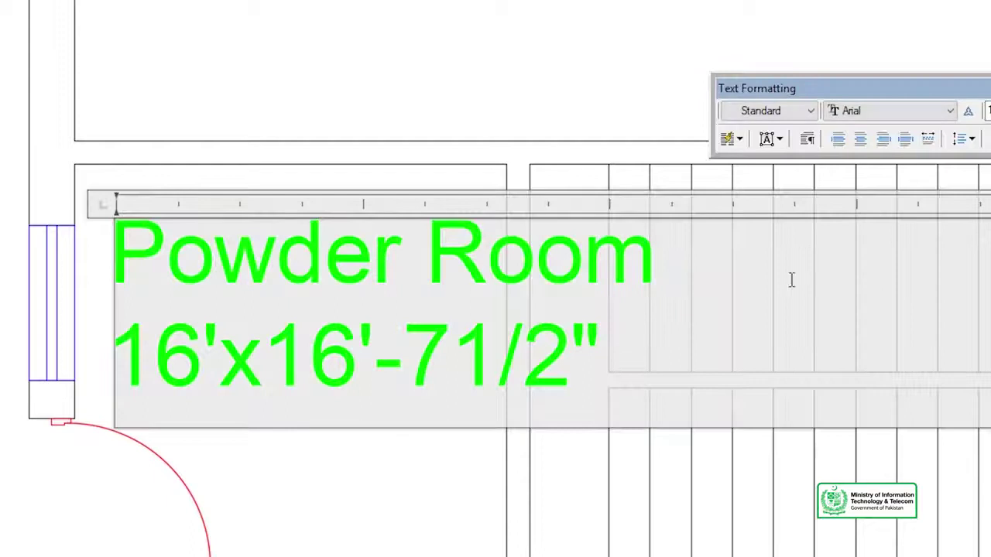
left_click_drag(649, 271, 447, 277)
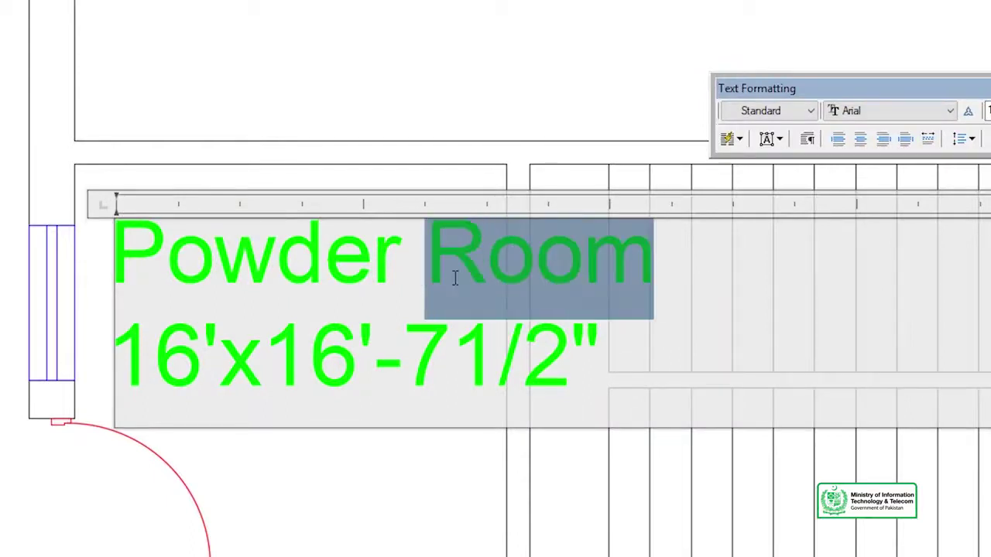
key("Delete")
key("BackSpace")
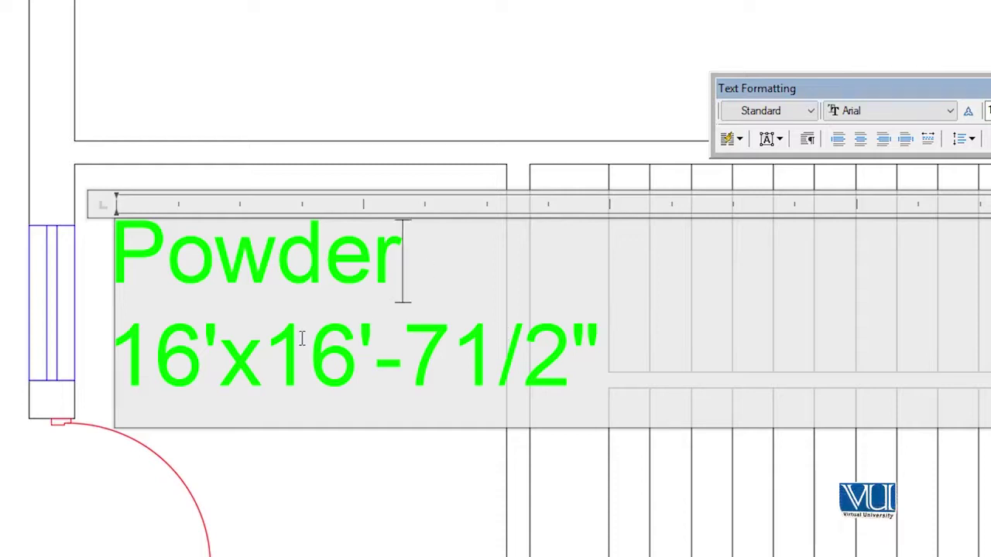
Change the Powder size to 7'x7' and commit the label
left_click_drag(200, 364, 123, 364)
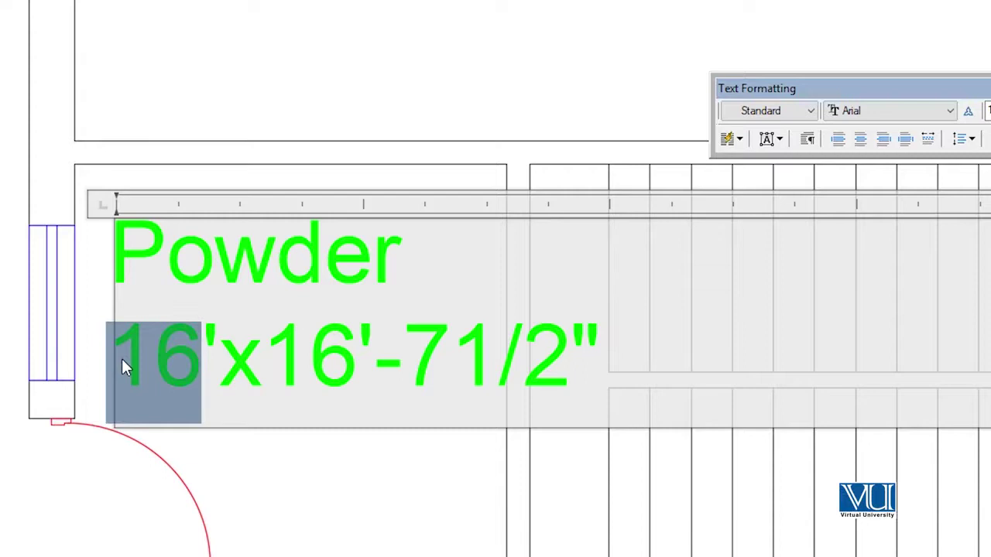
type("7")
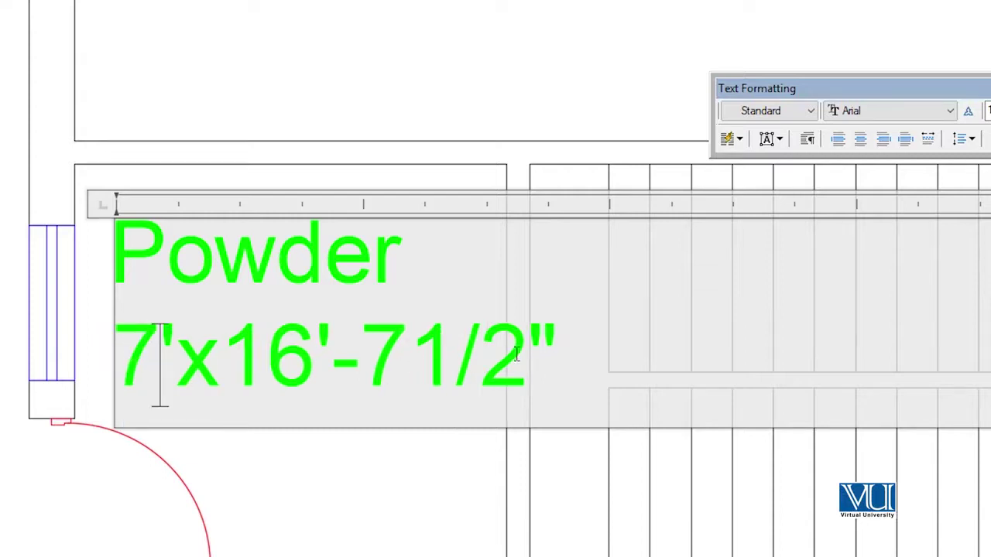
mouse_move(557, 349)
left_mouse_down()
mouse_move(248, 333)
mouse_move(219, 341)
left_mouse_up()
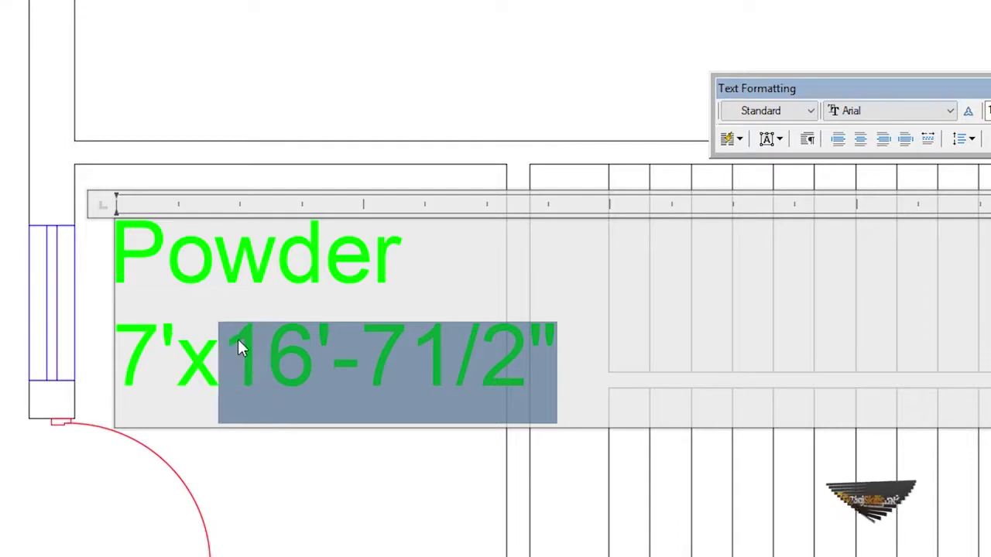
type("7'x7")
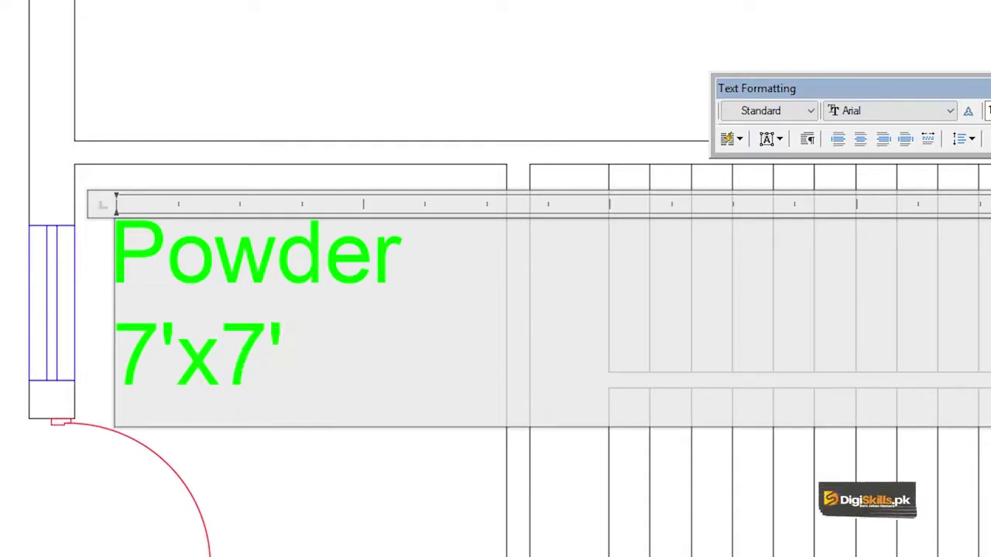
left_click(92, 320)
Replace the copied Bed ROOM label's name with TV Lounge, moving the size to its own line
scroll(92, 320, "down", 4)
scroll(166, 364, "down", 5)
scroll(409, 174, "up", 2)
scroll(395, 175, "up", 3)
scroll(332, 104, "up", 3)
scroll(332, 98, "up", 3)
scroll(336, 162, "up", 1)
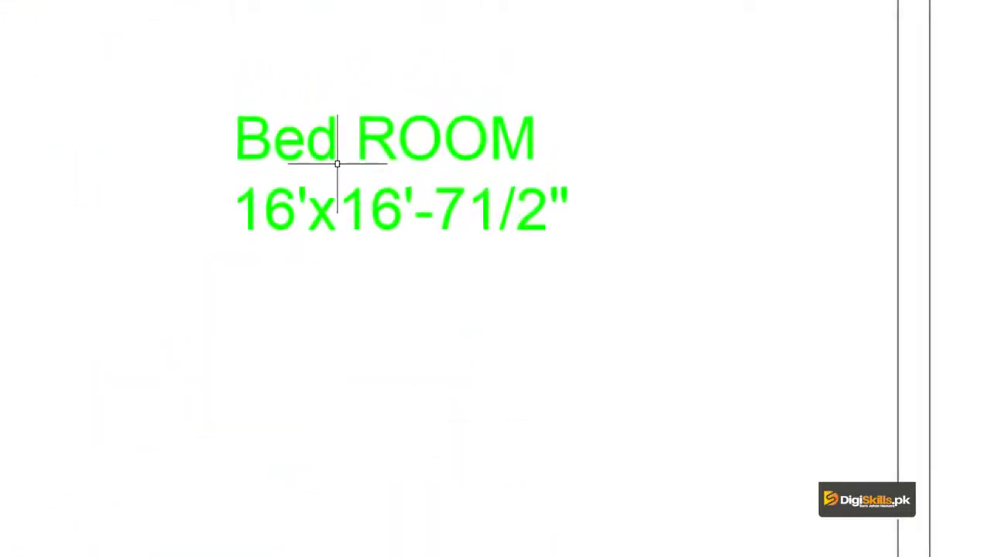
scroll(341, 242, "up", 1)
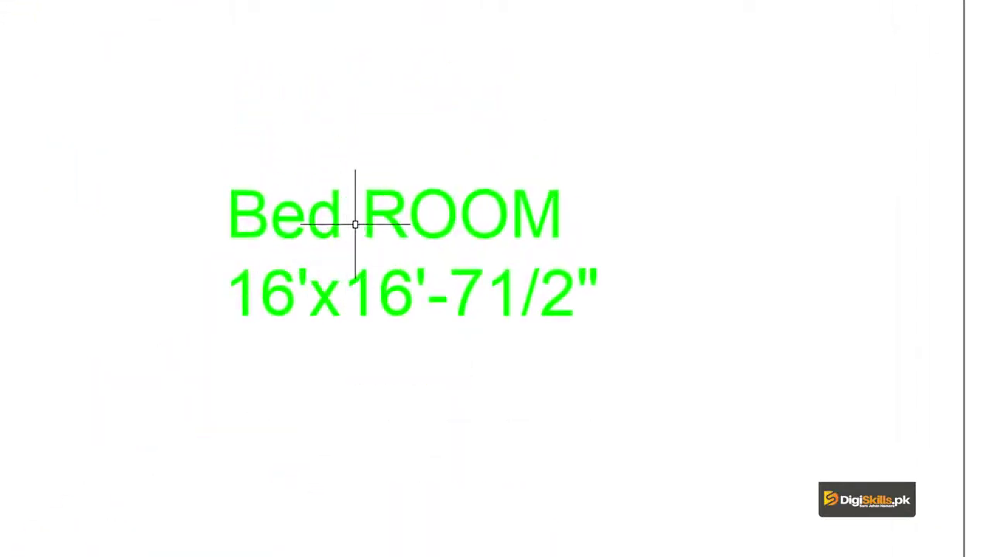
double_click(343, 219)
left_click_drag(628, 199, 237, 216)
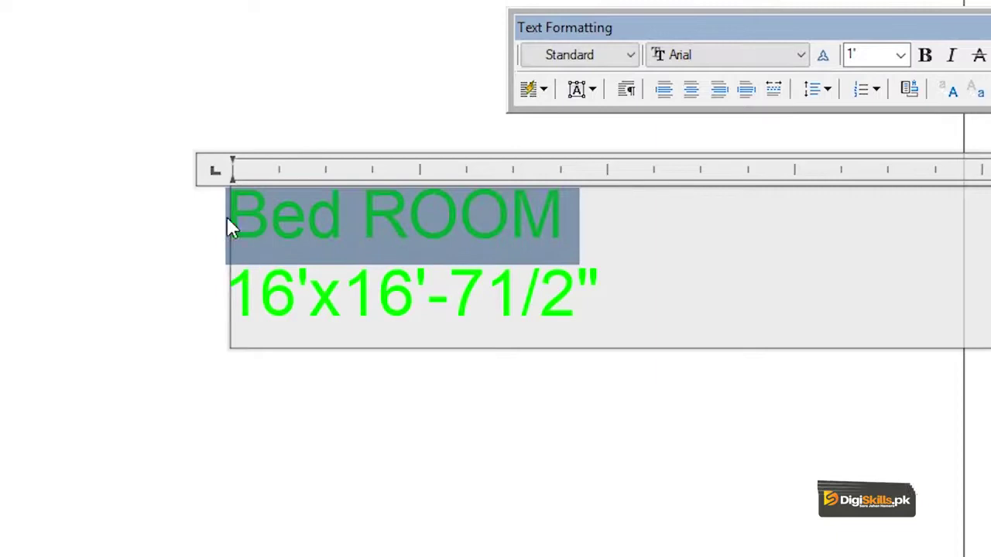
type("TV ")
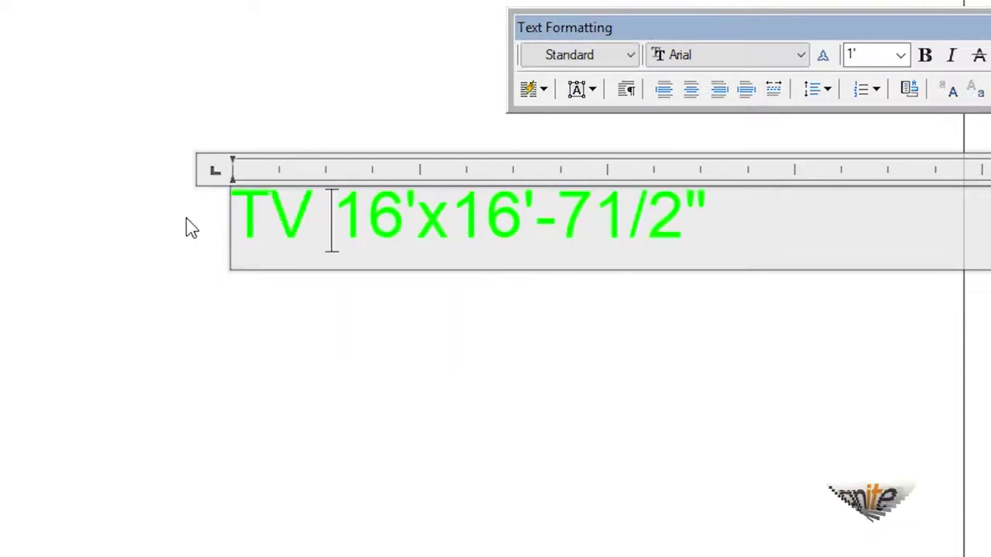
type("Loung")
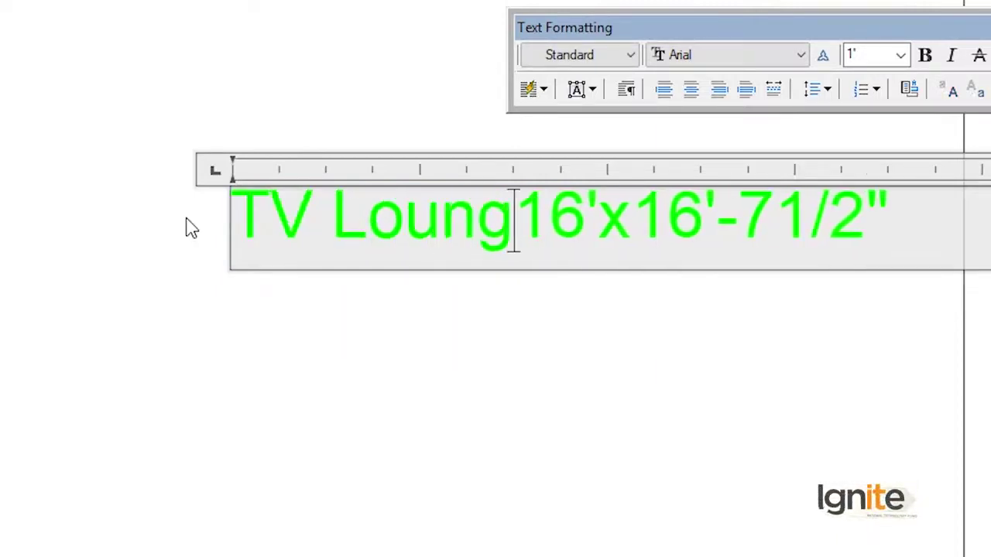
type("e")
key("Return")
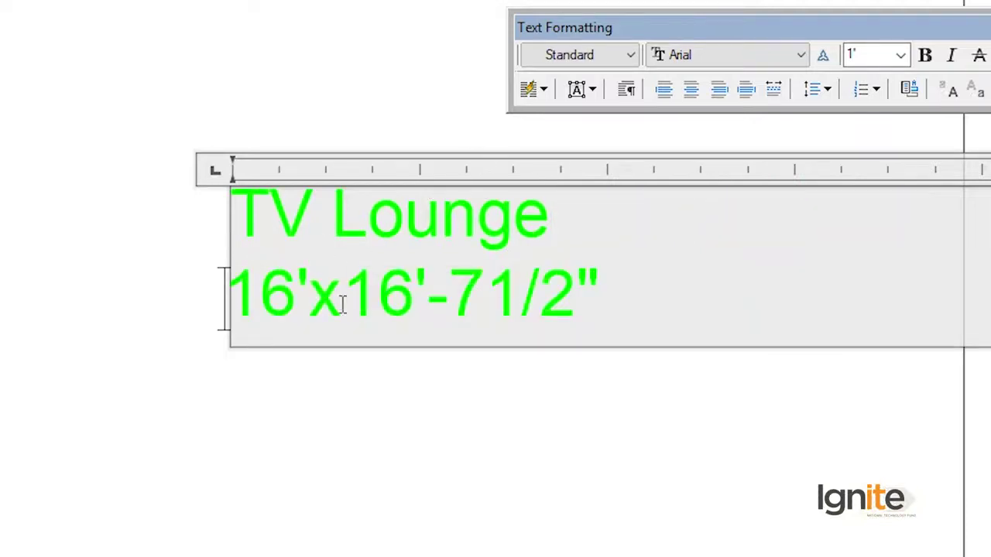
Change the label's size to 26'-41/2"x20'-71/2" and close the editor
key("BackSpace")
type("26'")
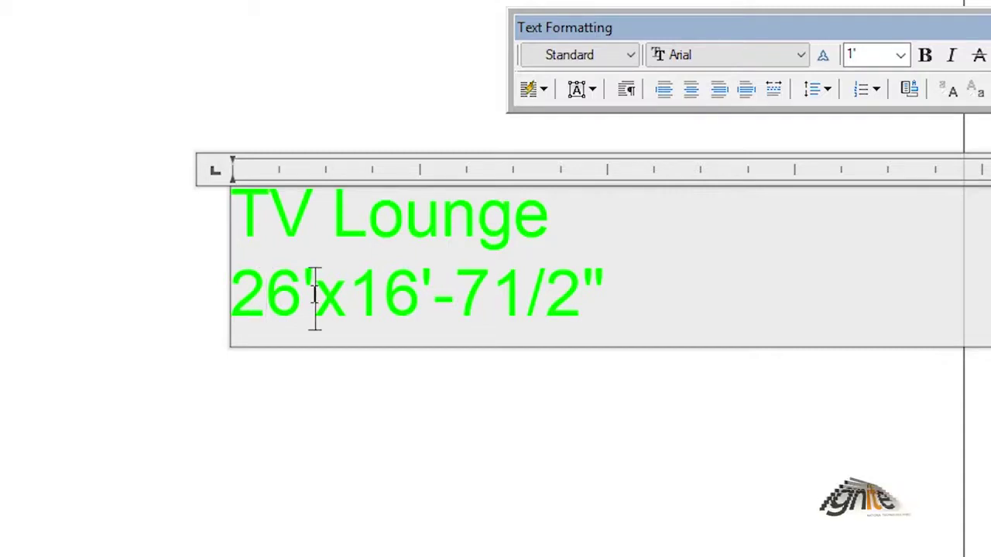
type("-")
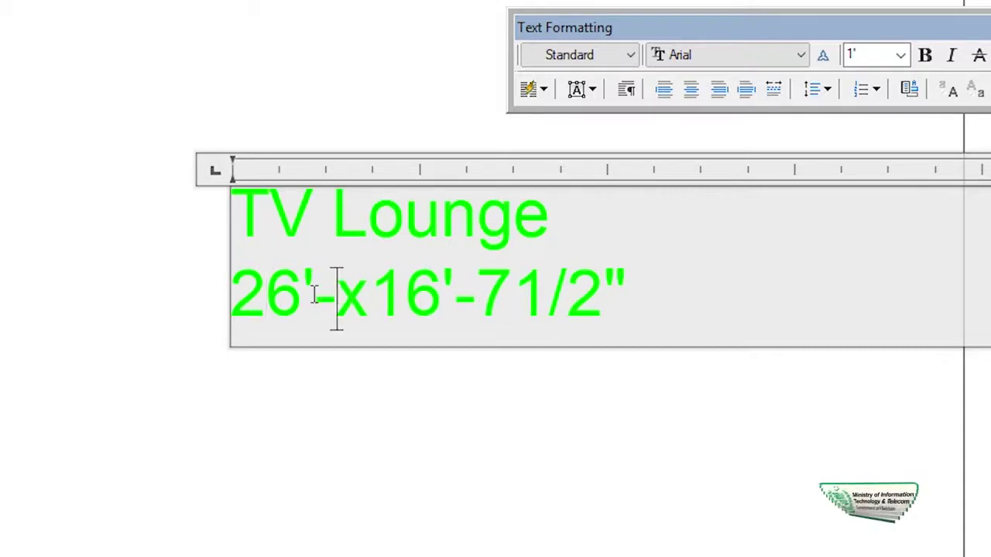
type("41")
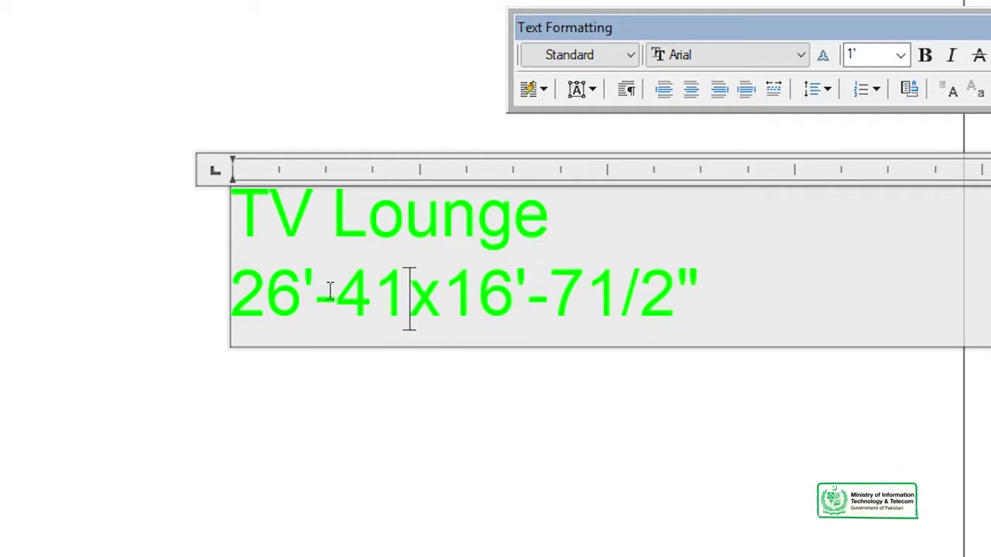
type("/2")
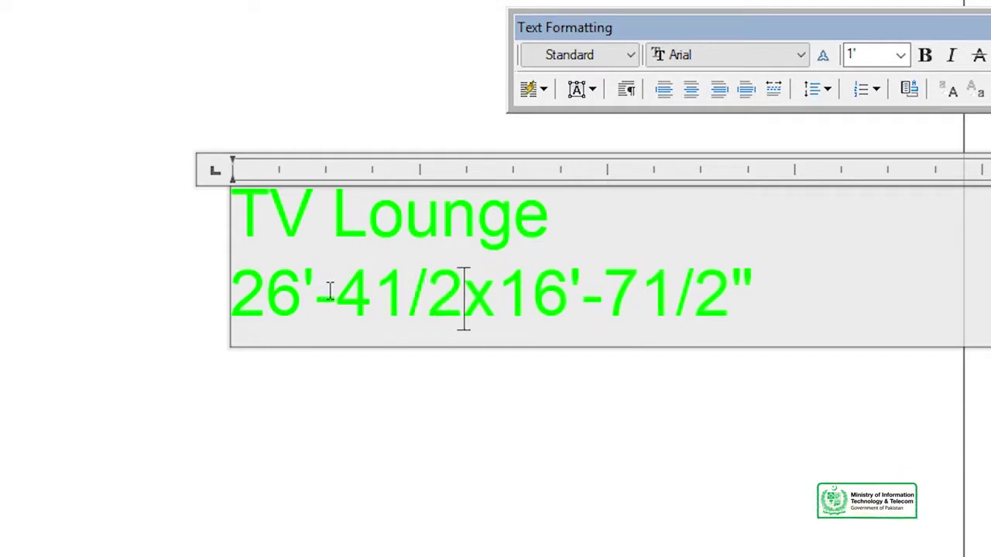
type("\"")
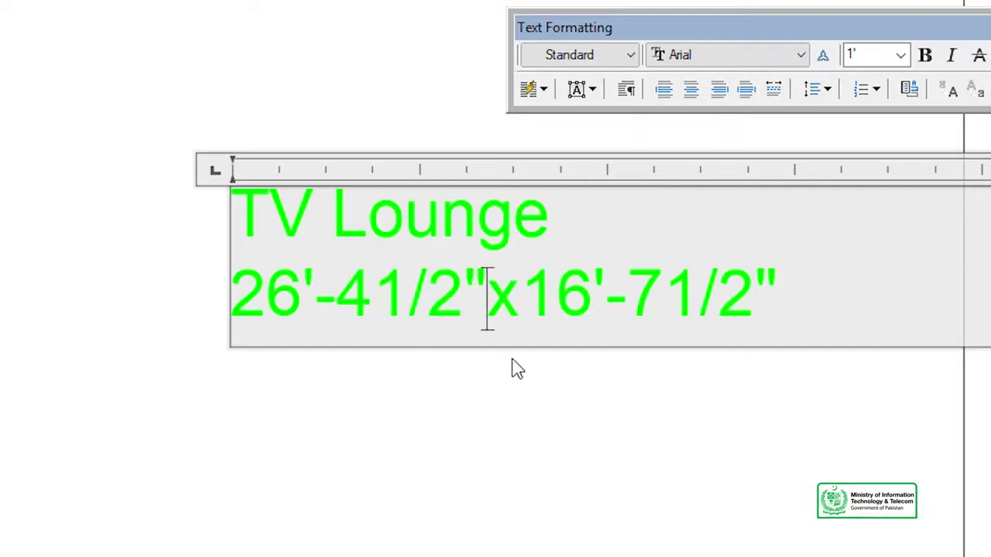
left_click_drag(590, 299, 534, 302)
type("20")
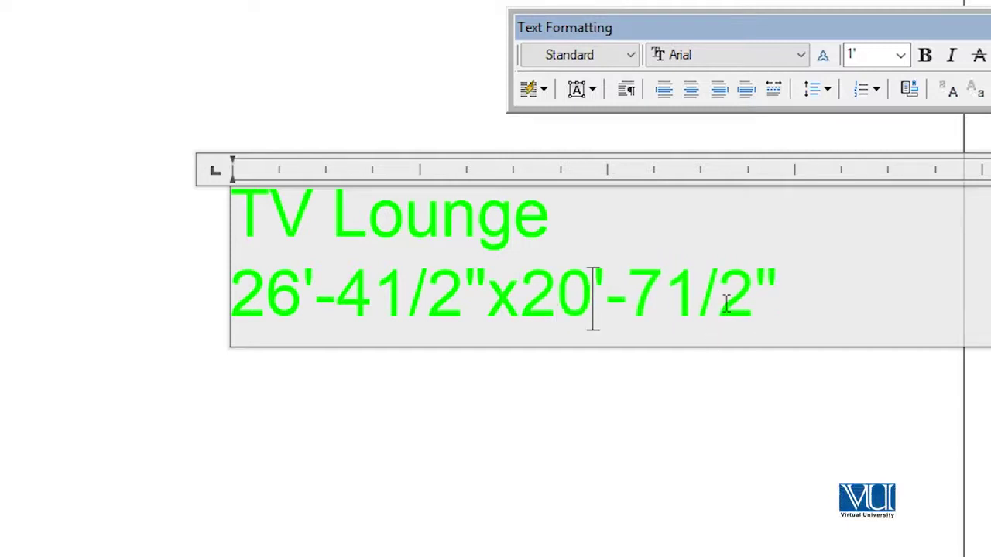
left_click(540, 505)
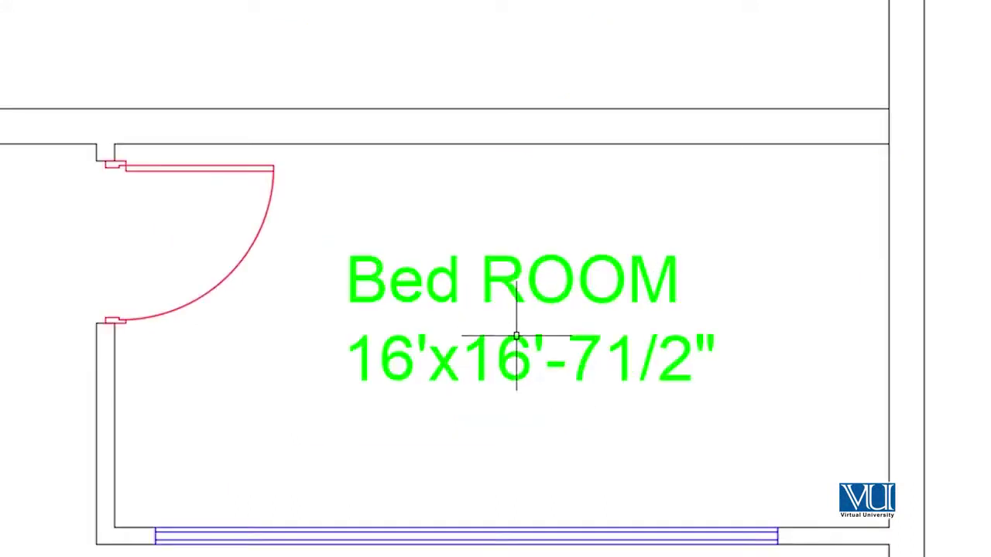
Rename the next Bed ROOM label copy to Patio, with the size on a second line
left_click(483, 283)
double_click(483, 283)
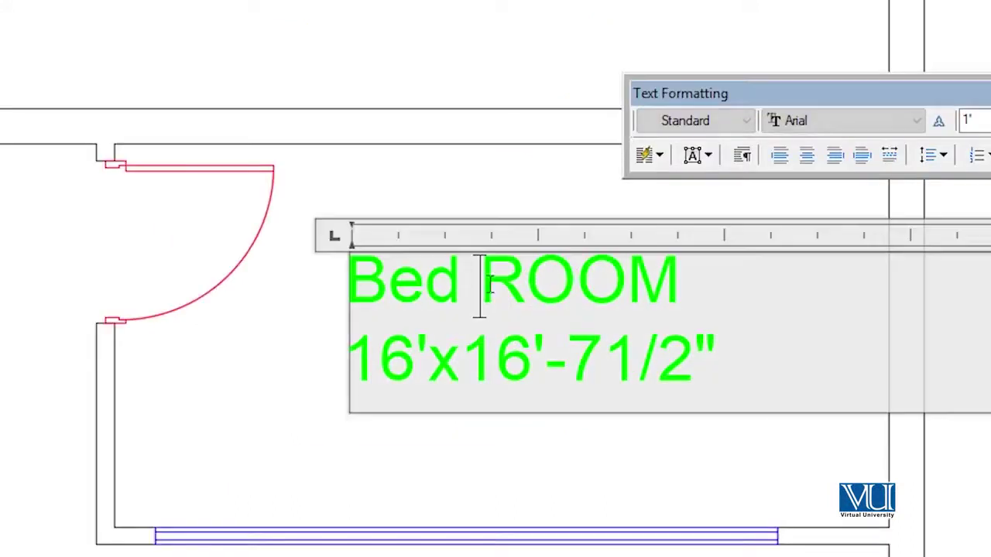
left_click_drag(695, 288, 356, 294)
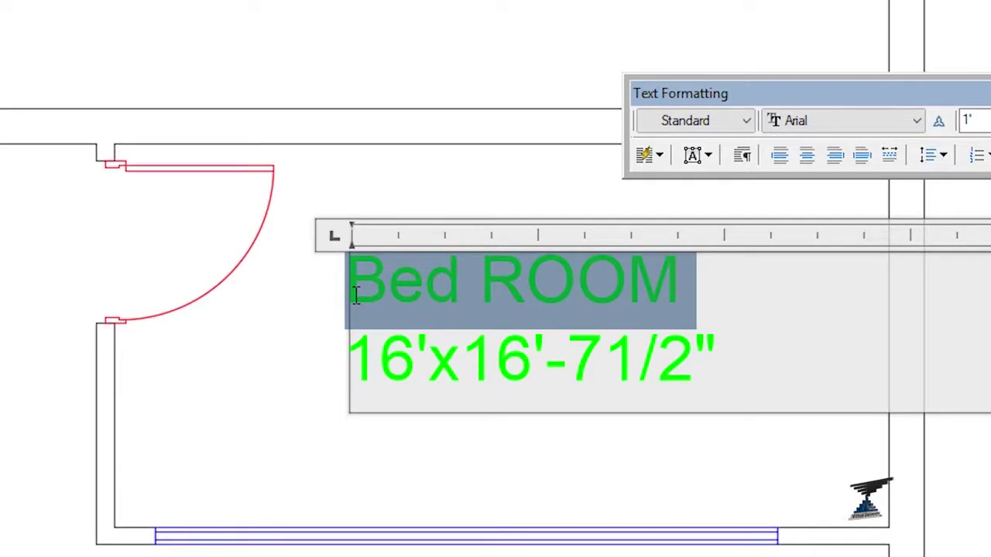
type("PA16'x16'-71/2\"")
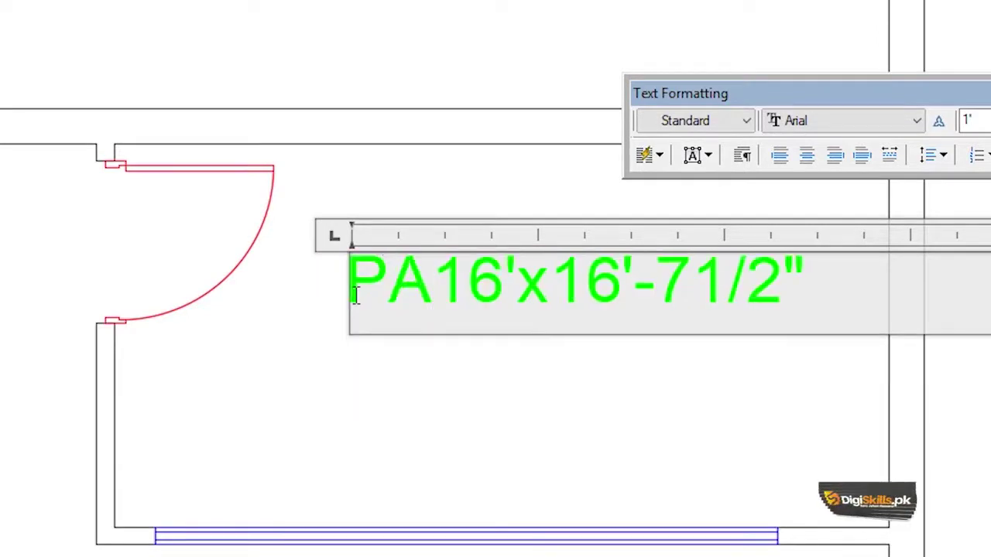
key("BackSpace")
type("ation")
key("BackSpace")
key("Return")
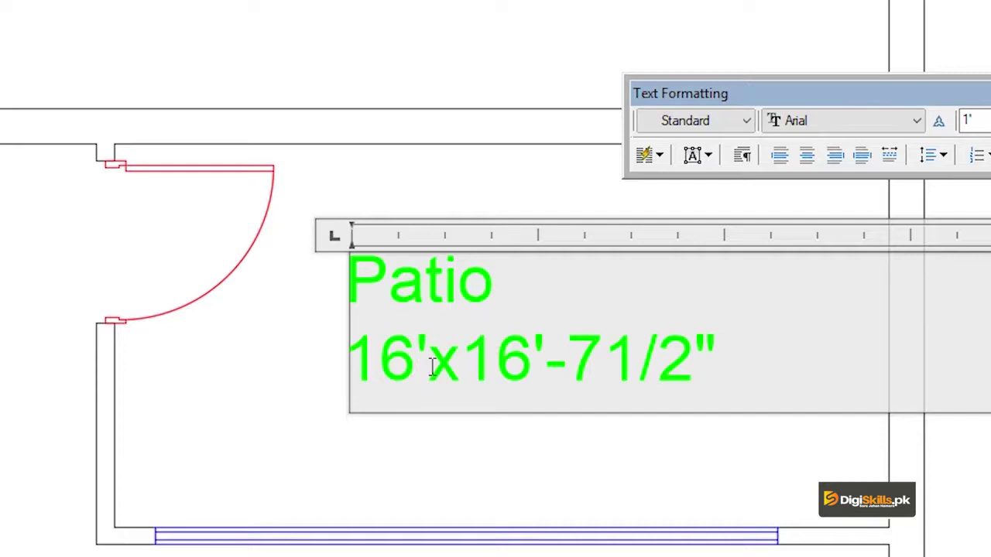
Edit the Patio size to 16'-71/2"x8'-3" and close the editor
type("-71/2\"")
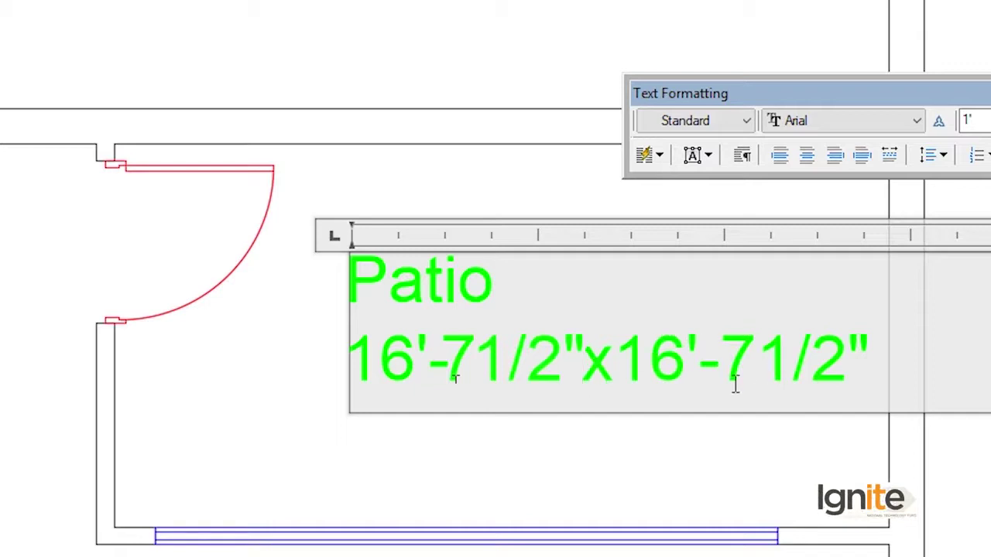
left_click_drag(672, 365, 633, 361)
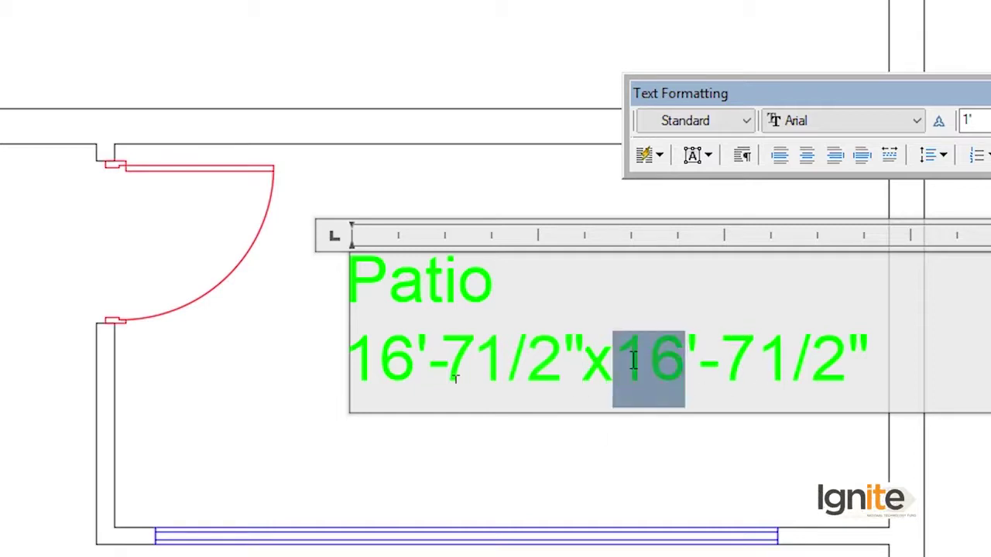
type("8")
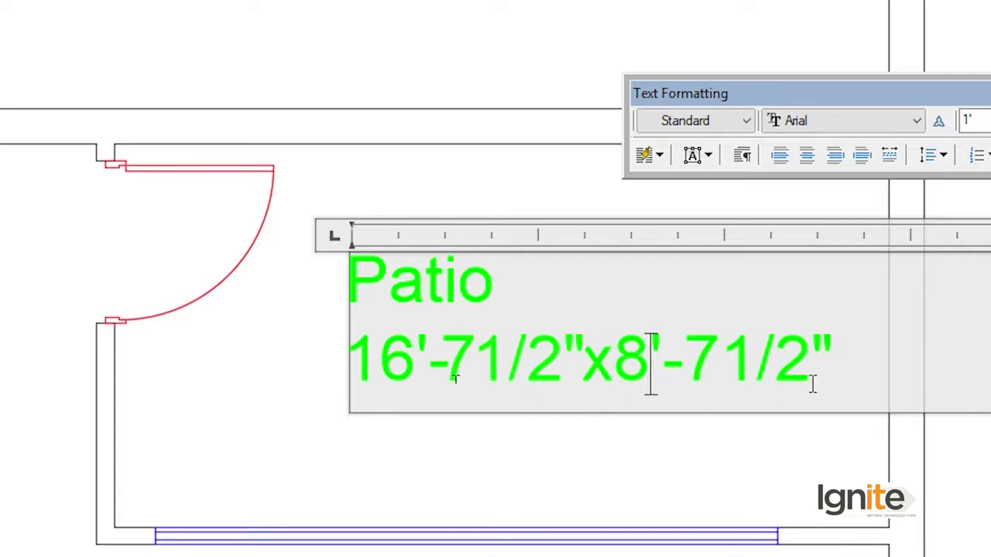
left_click_drag(808, 369, 687, 362)
type("3")
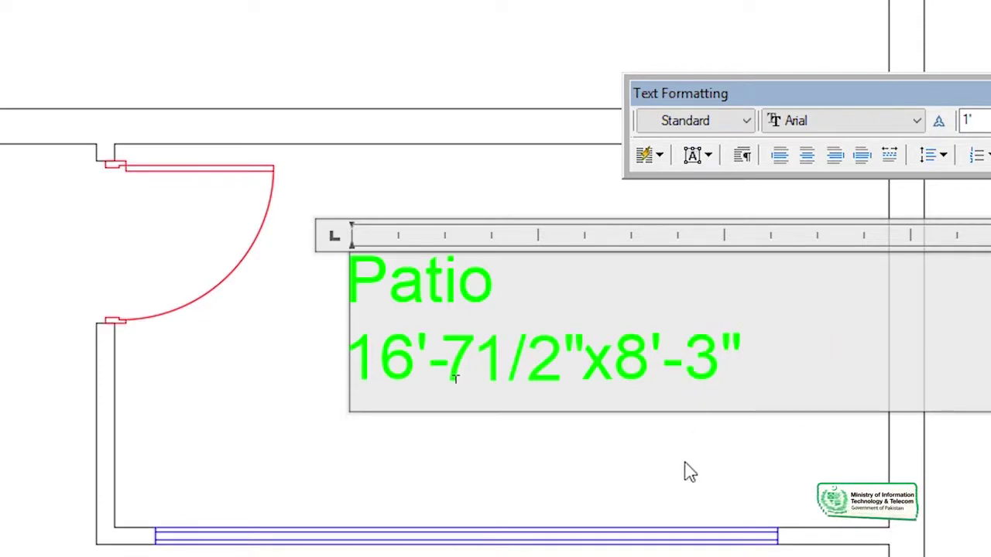
left_click(689, 472)
Pan to the lower Bed ROOM label and rename it to Dining, size on a second line
scroll(655, 483, "down", 4)
scroll(518, 480, "down", 2)
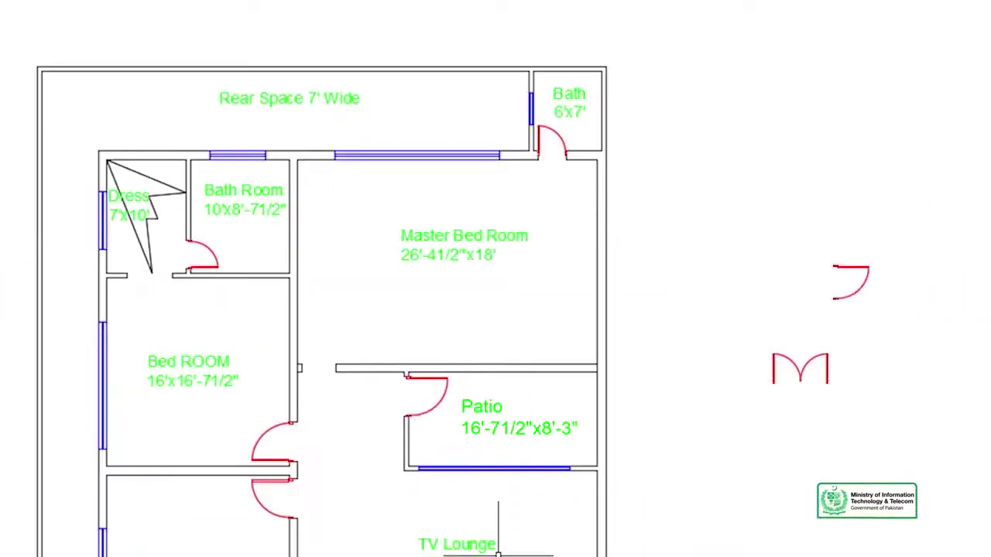
middle_click_drag(575, 371, 625, 194)
middle_click_drag(573, 333, 611, 201)
scroll(582, 395, "up", 5)
mouse_move(583, 395)
middle_mouse_down()
mouse_move(565, 294)
mouse_move(337, 291)
middle_mouse_up()
left_click(372, 281)
left_click(371, 281)
double_click(486, 284)
left_click_drag(485, 284, 162, 274)
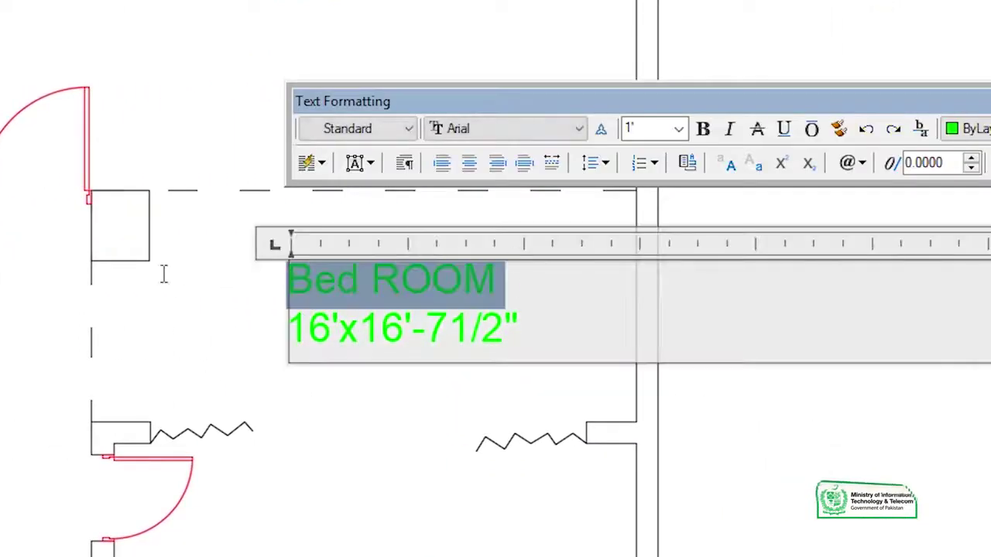
type("D")
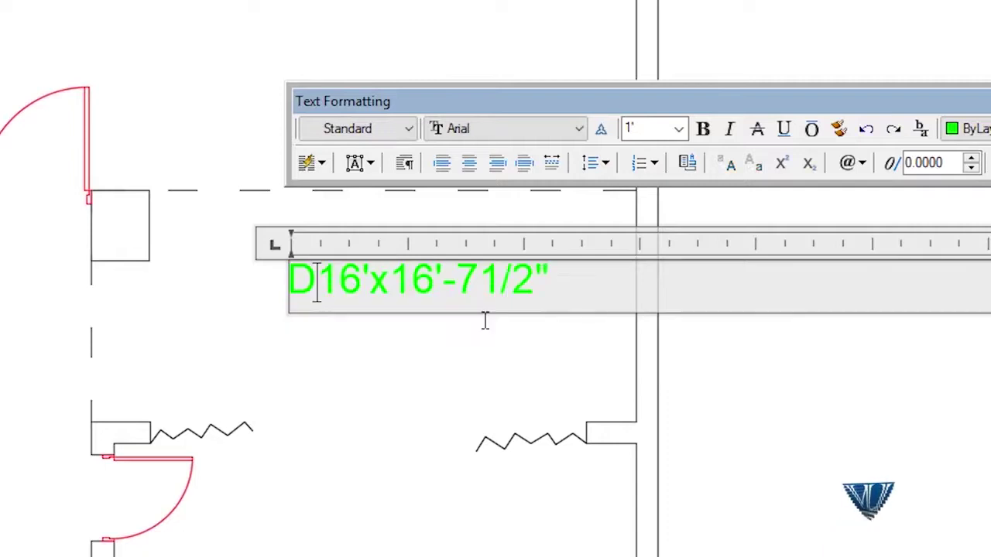
type("I")
key("BackSpace")
type("ining")
key("Return")
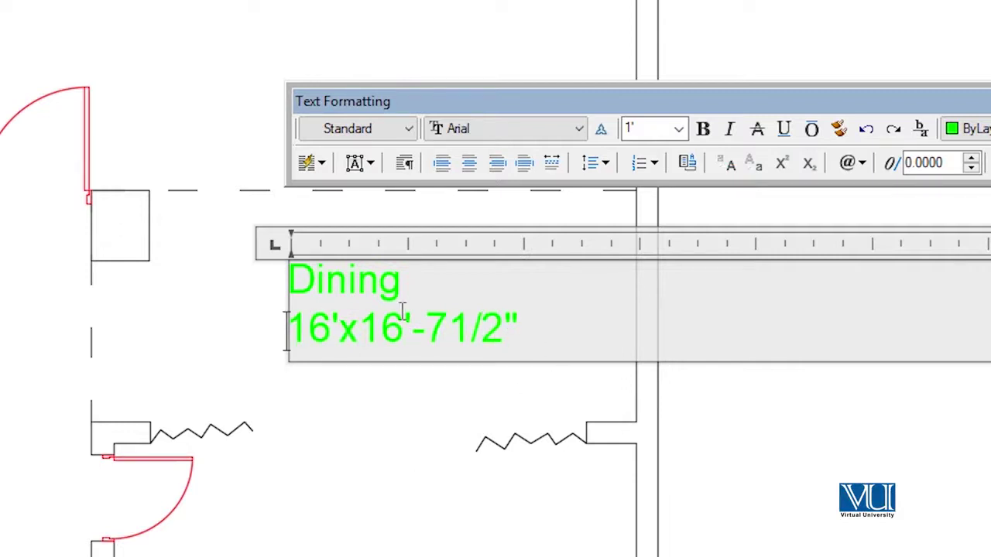
Change the first size figure to 18'-9" and select the 16'-71/2" second figure
key("BackSpace")
type("8")
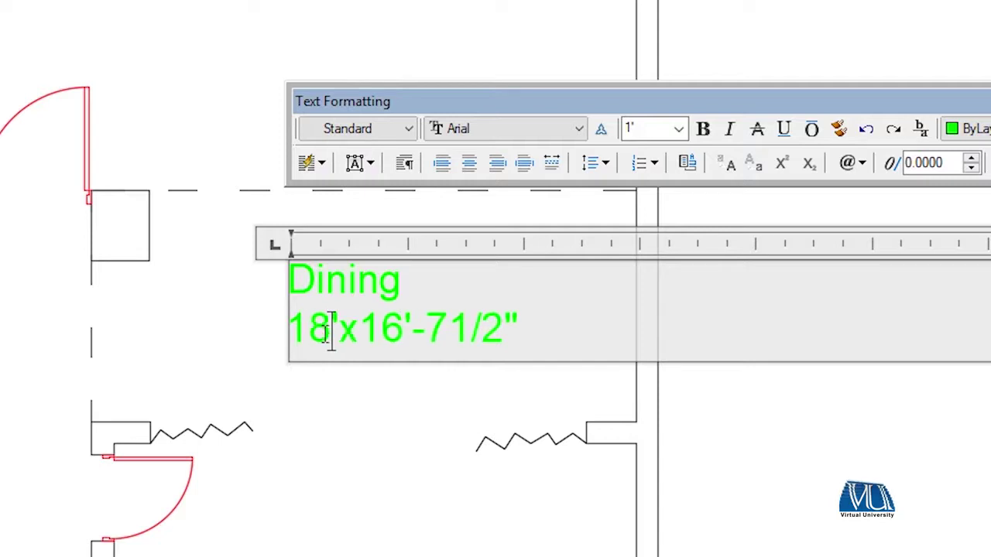
left_click(337, 329)
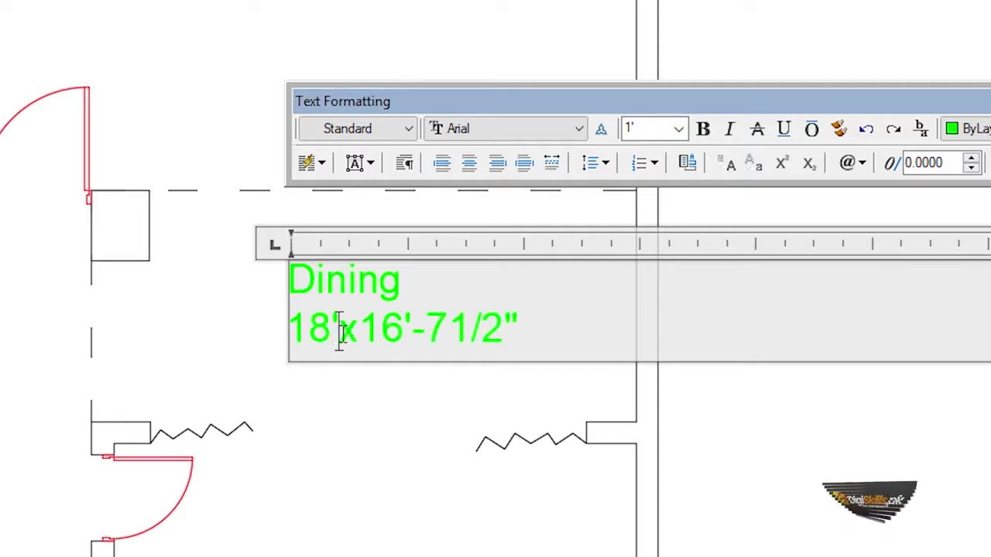
type("-9\"")
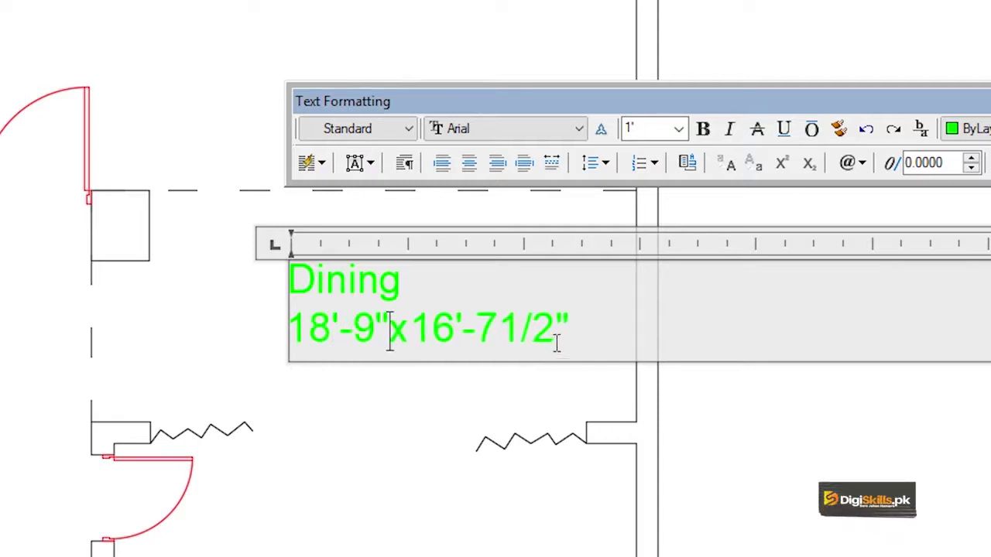
left_click_drag(573, 333, 417, 330)
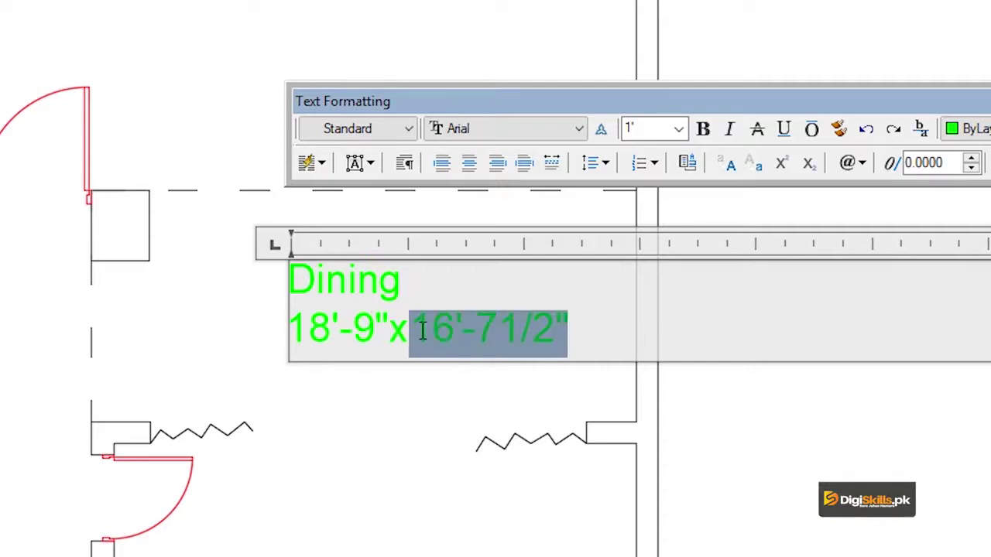
Finish the Dining size as 18'-9"x8' and close the editor
type("8")
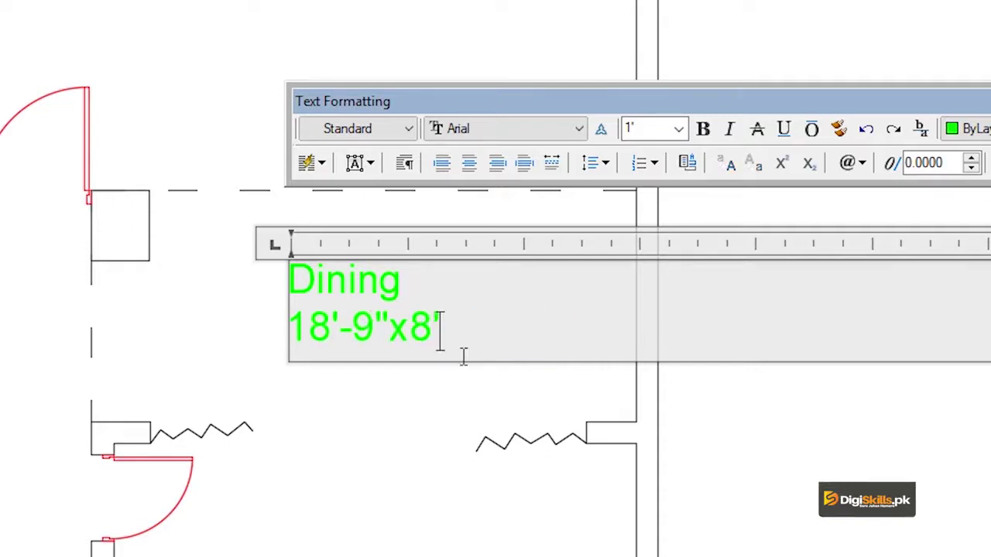
left_click(390, 463)
scroll(328, 460, "down", 2)
middle_click_drag(327, 460, 318, 406)
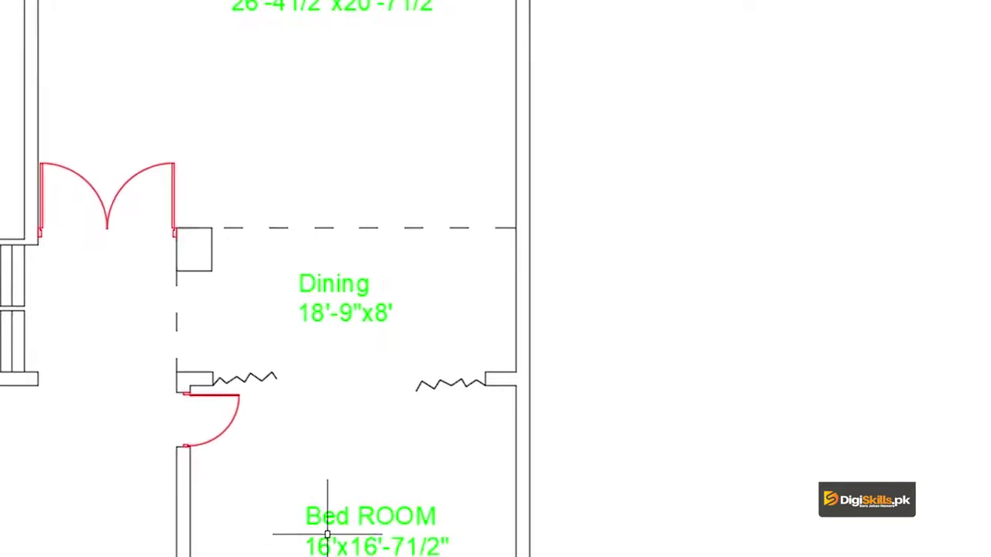
scroll(323, 306, "up", 2)
scroll(359, 371, "up", 2)
Rename the next copied Bed ROOM label to Drawing, with the size on a new line
left_click(349, 281)
double_click(349, 281)
left_click_drag(453, 289, 163, 285)
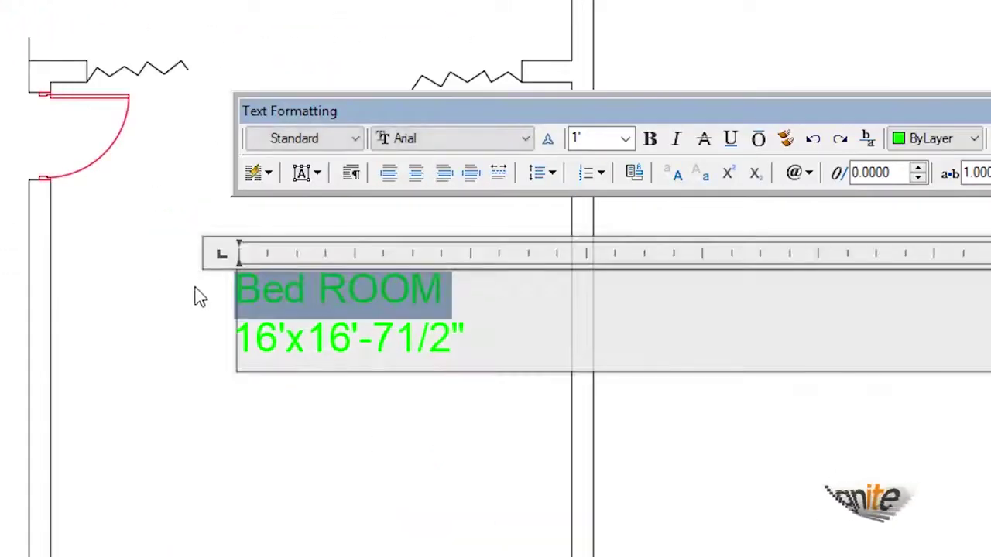
type("d")
key("BackSpace")
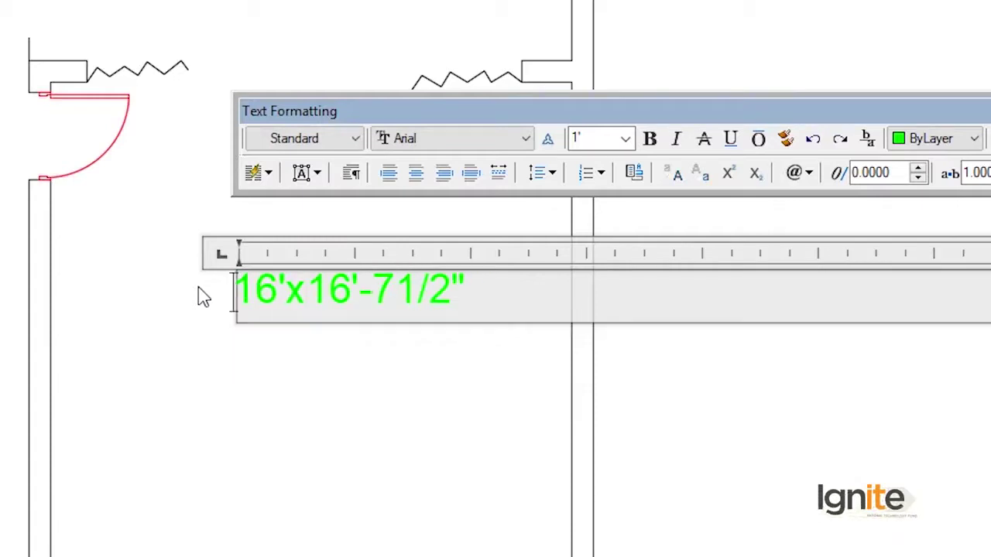
type("D")
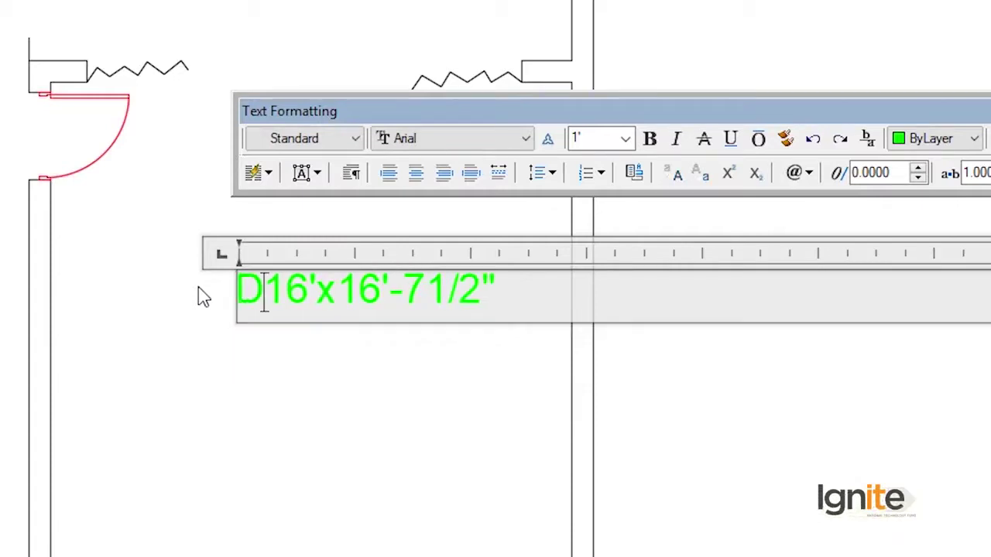
type("rawin")
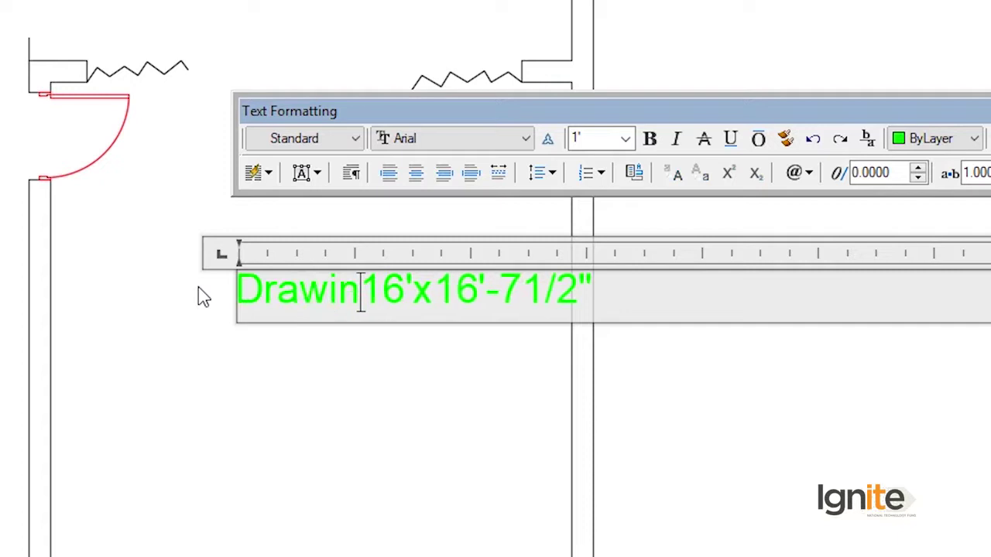
type("g")
key("Return")
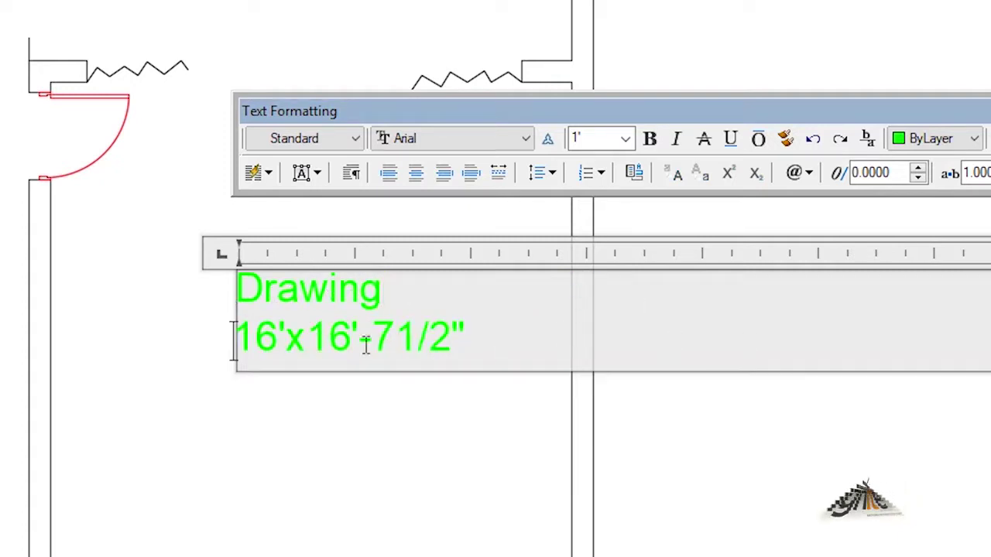
Set the Drawing size to 18'-9"x17' and close the editor
left_click_drag(276, 337, 256, 337)
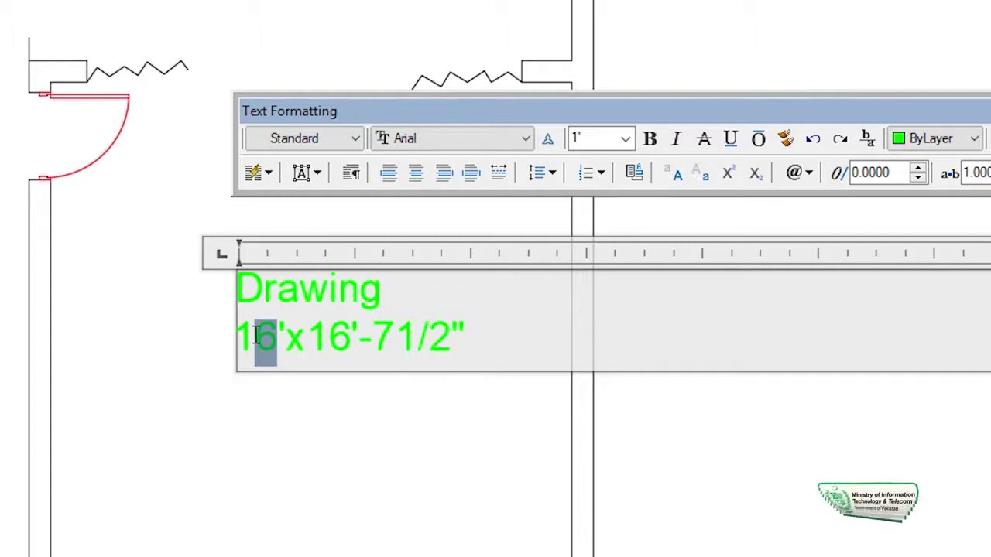
type("8'")
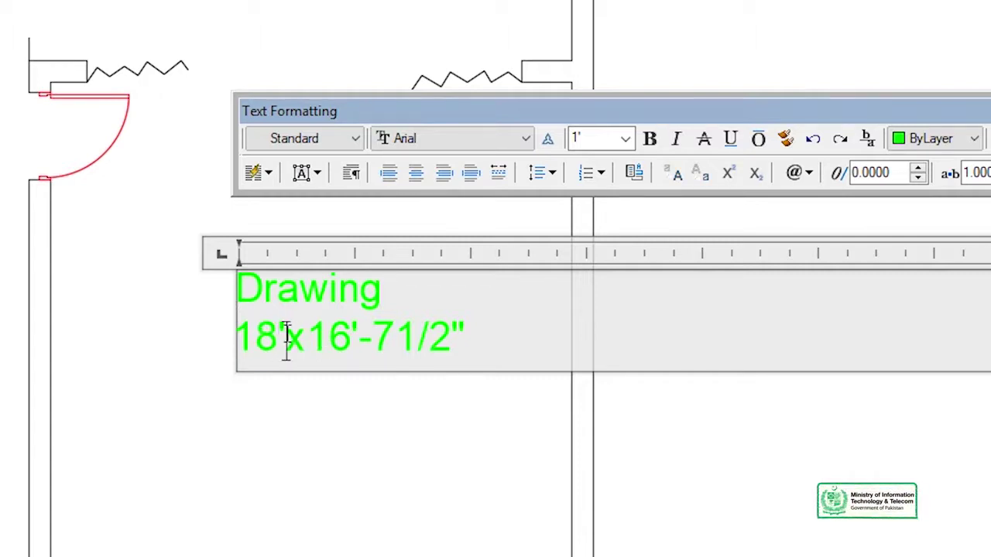
type("-9\"")
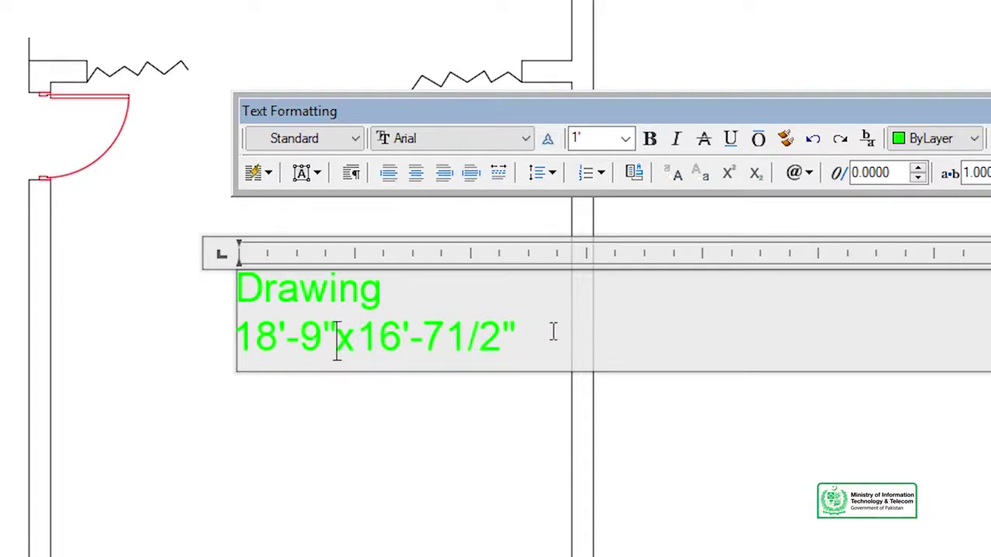
left_click_drag(539, 331, 363, 338)
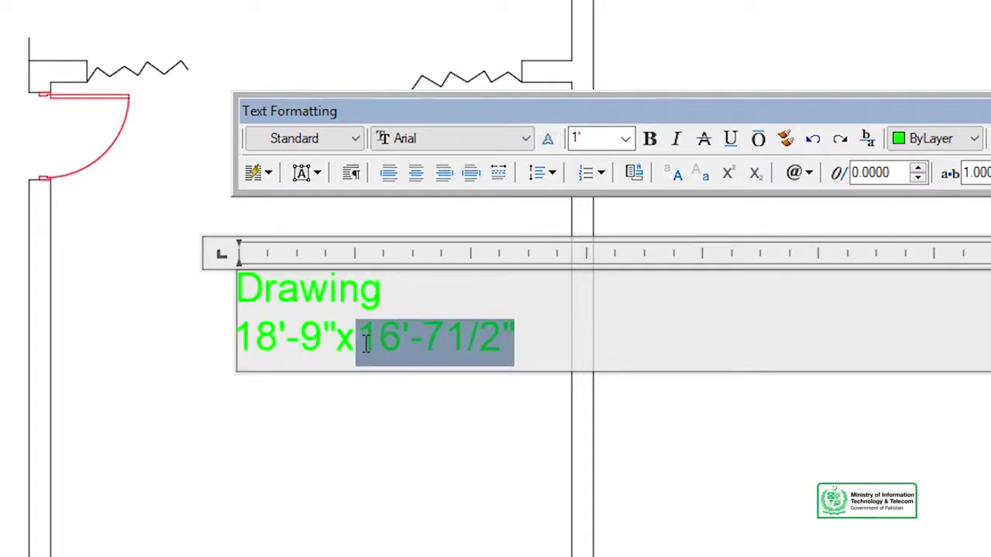
type("17'")
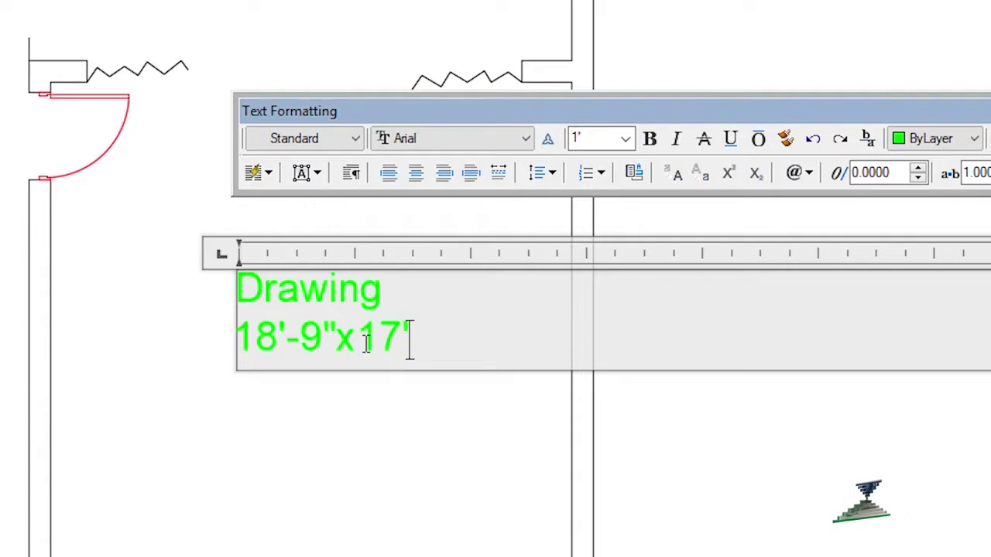
left_click(489, 373)
scroll(218, 303, "down", 3)
mouse_move(106, 280)
middle_mouse_down()
mouse_move(29, 360)
mouse_move(280, 292)
middle_mouse_up()
Relabel the remaining Bed ROOM copy as Car Porch, sized 30'-11/2"x10'-11/2"
double_click(279, 271)
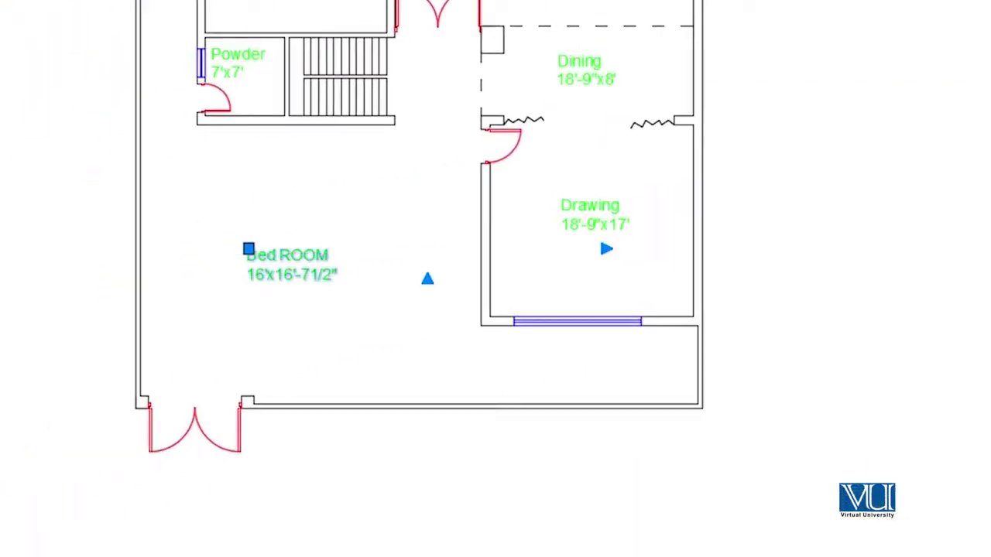
left_click_drag(331, 255, 247, 254)
scroll(368, 256, "up", 2)
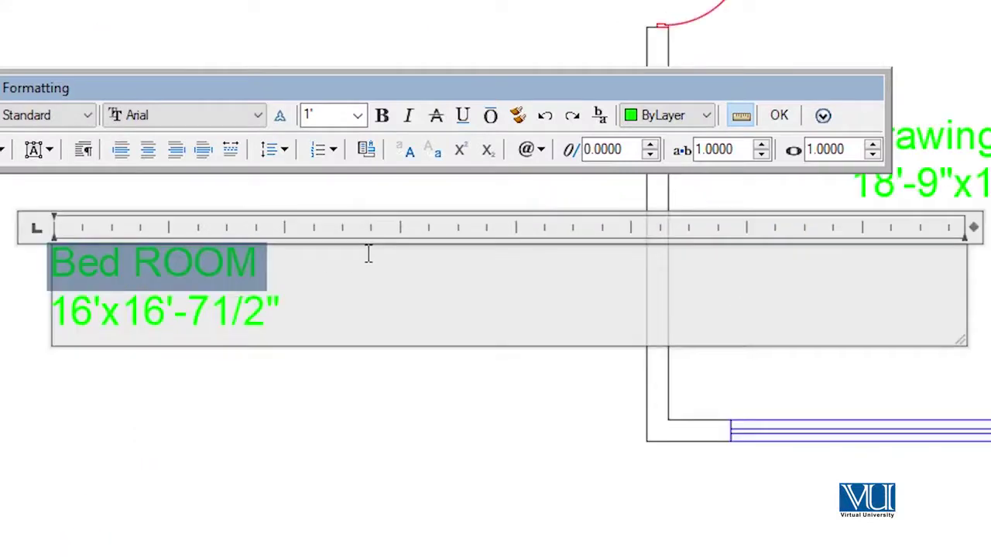
type("C16'x16'-71/2")
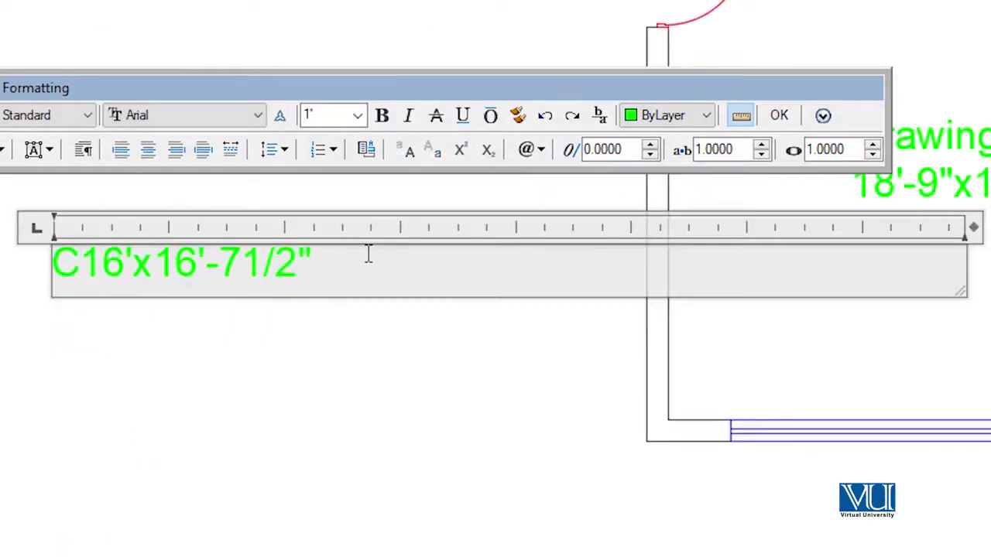
type("ar Porch")
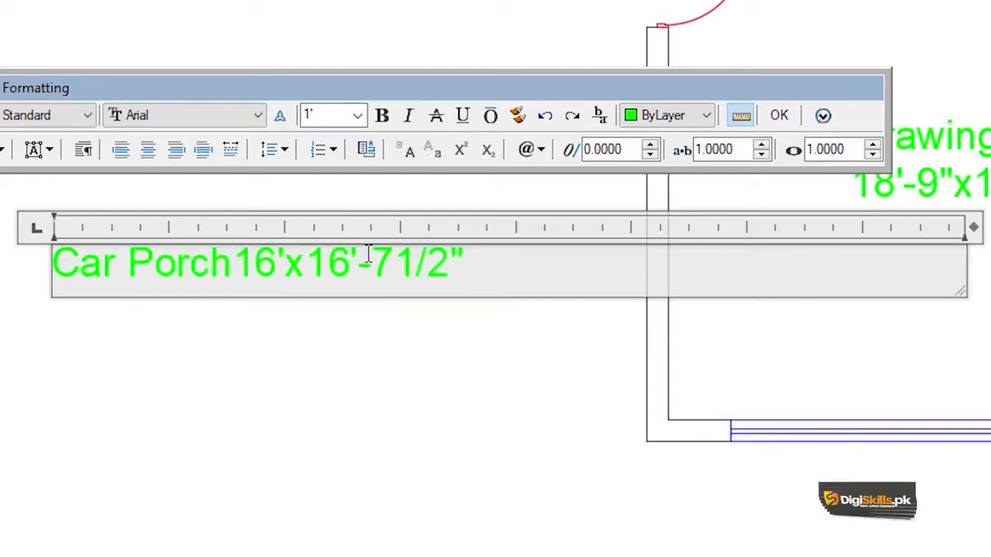
key("Return")
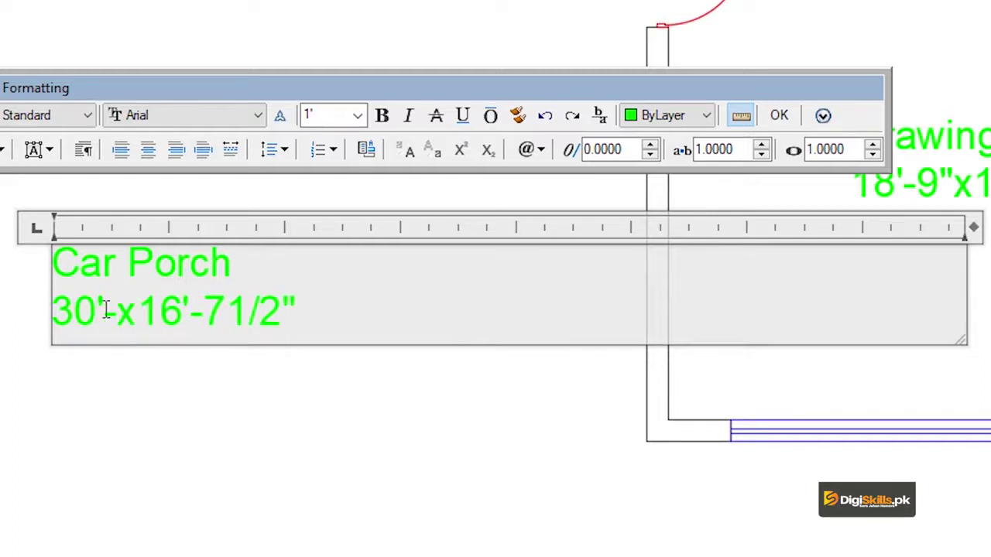
type("-11/2\"x")
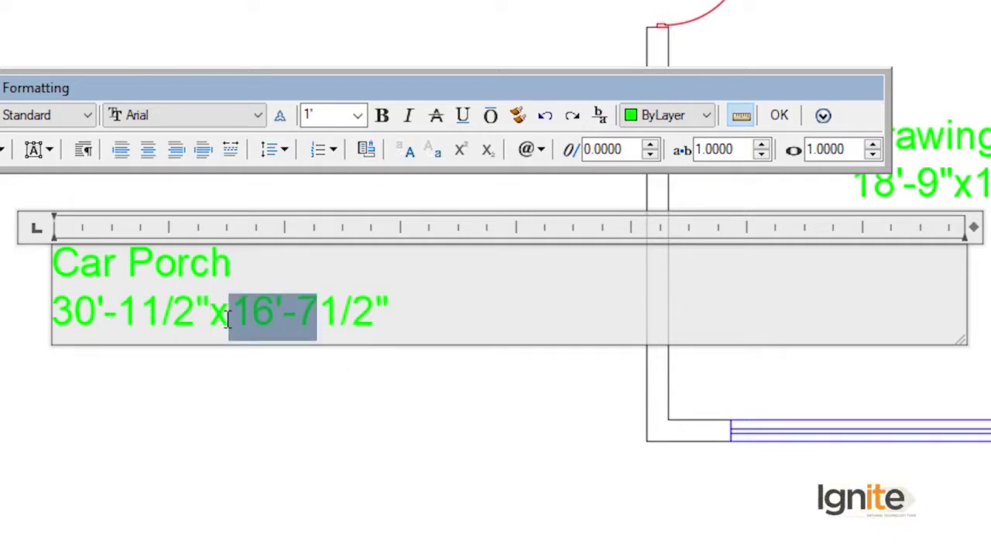
type("10")
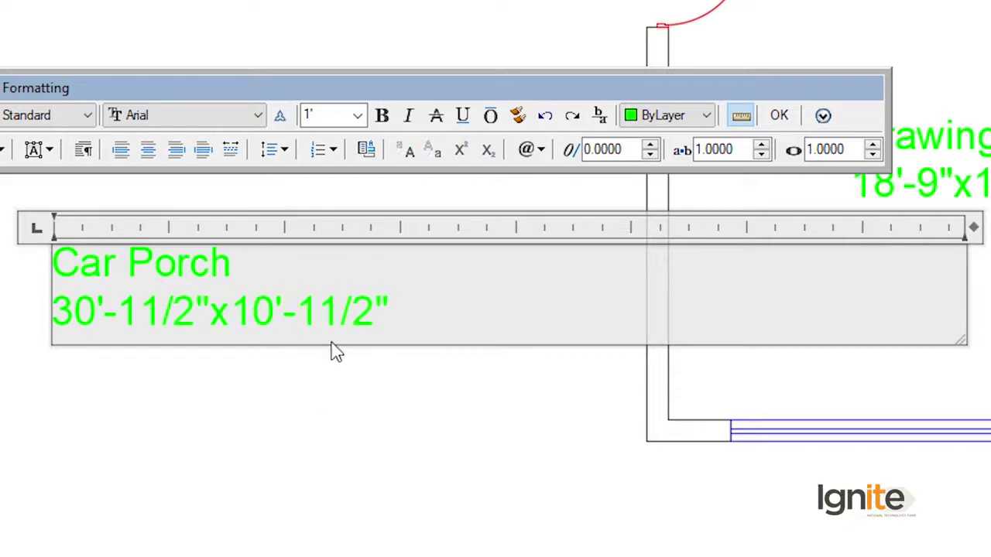
left_click(451, 443)
Zoom to the Car Porch's left wall corner and open the Dimension Style Manager
scroll(441, 431, "down", 3)
scroll(441, 431, "down", 2)
scroll(440, 431, "down", 3)
scroll(464, 49, "up", 2)
middle_click_drag(440, 208, 548, 53)
scroll(554, 256, "up", 2)
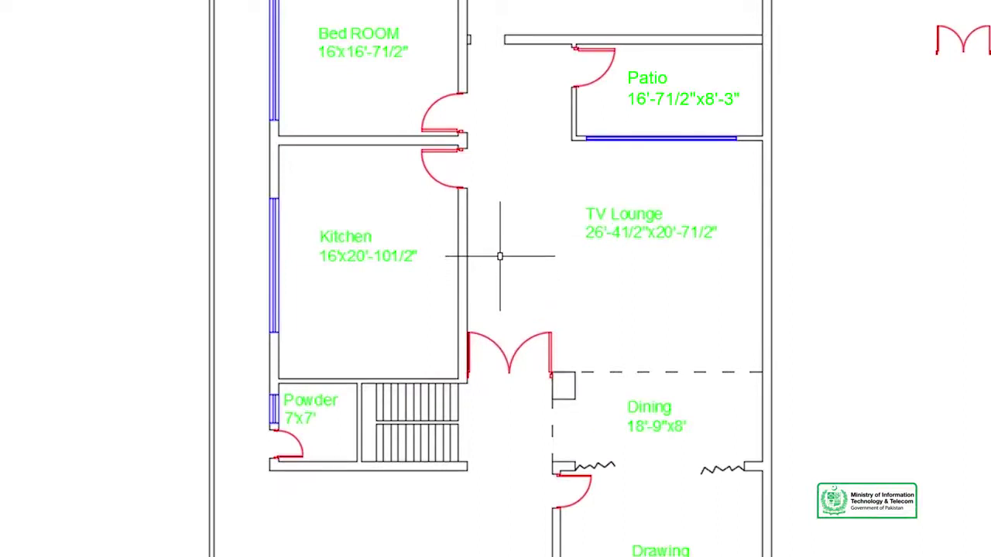
scroll(500, 234, "down", 3)
middle_click_drag(322, 477, 514, 233)
scroll(426, 425, "up", 3)
scroll(414, 438, "down", 2)
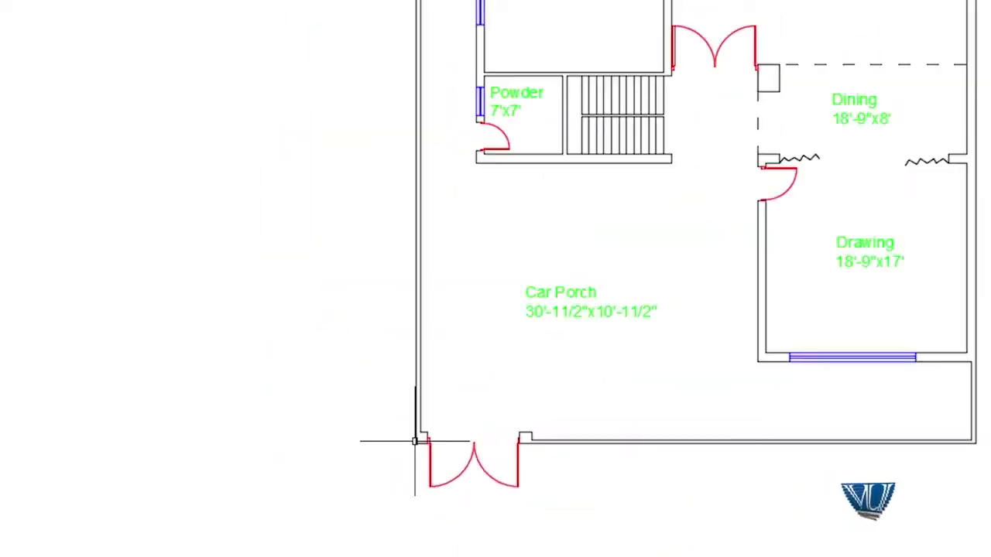
middle_click_drag(421, 442, 185, 439)
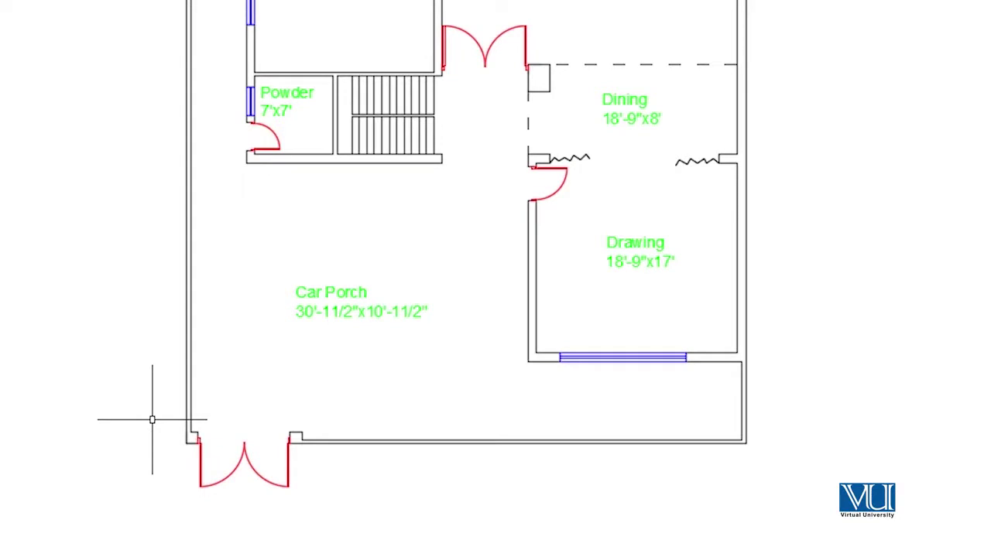
type("d")
key("Return")
Give the Standard dimension style a text height of 10 and close the style dialogs
left_click(820, 242)
left_click(387, 66)
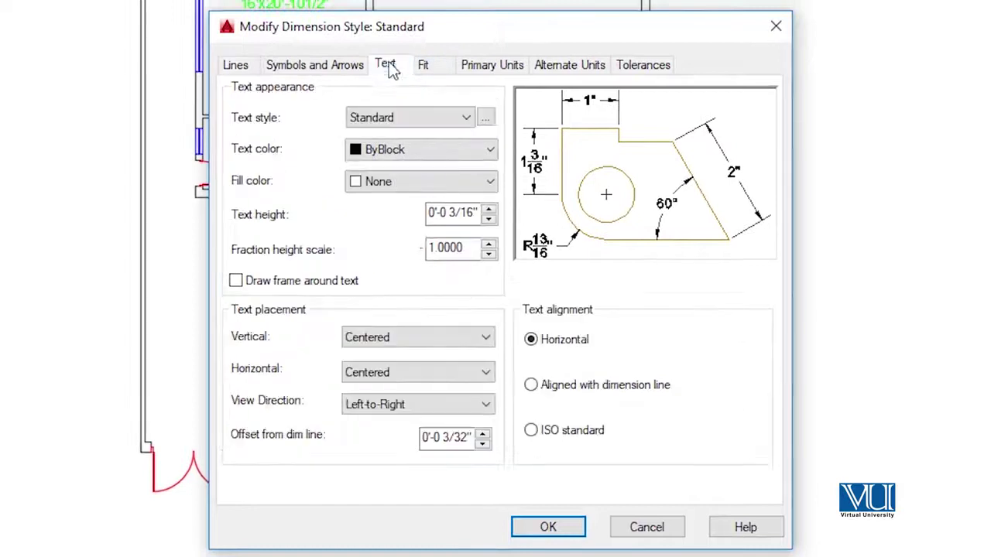
left_click_drag(475, 213, 180, 213)
type("10")
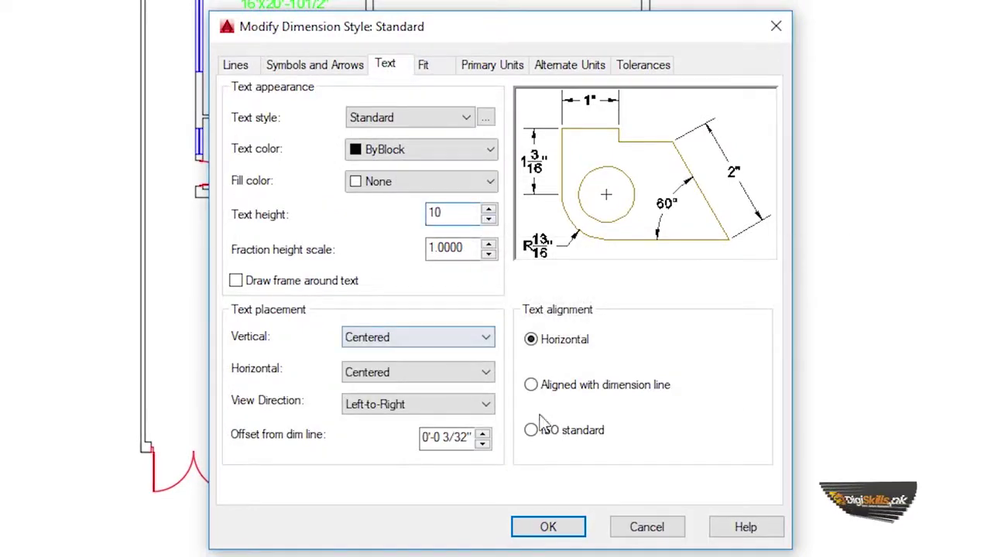
left_click(228, 66)
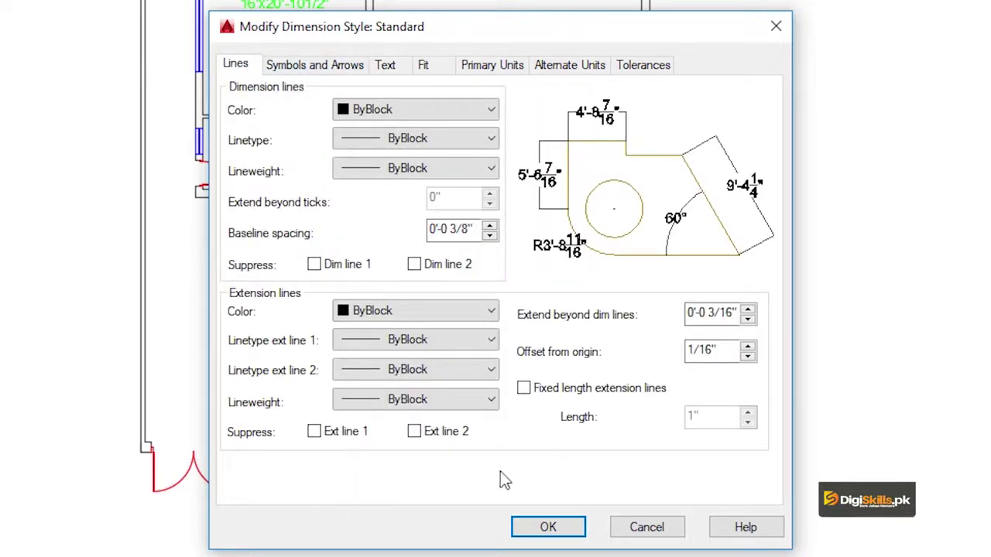
left_click(547, 528)
left_click(628, 472)
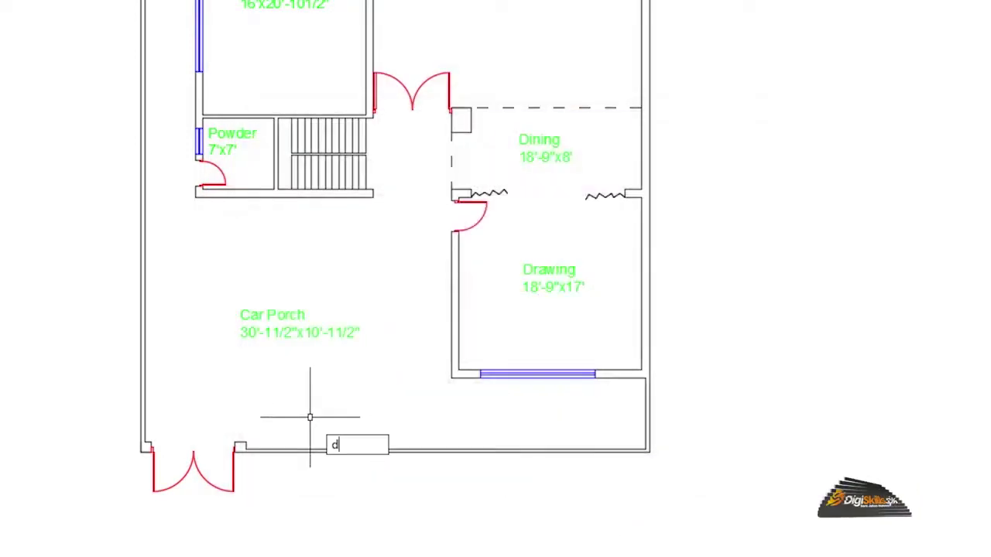
Add a 1'-1" linear dimension at the porch's left wall corner
type("li")
key("Return")
scroll(166, 347, "up", 5)
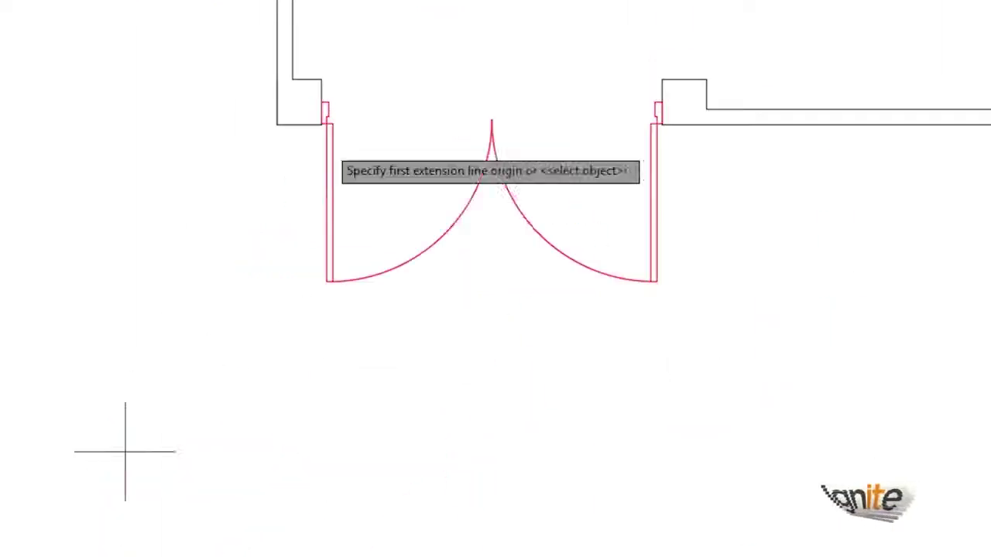
left_click(276, 125)
middle_click_drag(292, 79, 292, 258)
left_click(292, 258)
left_click(126, 300)
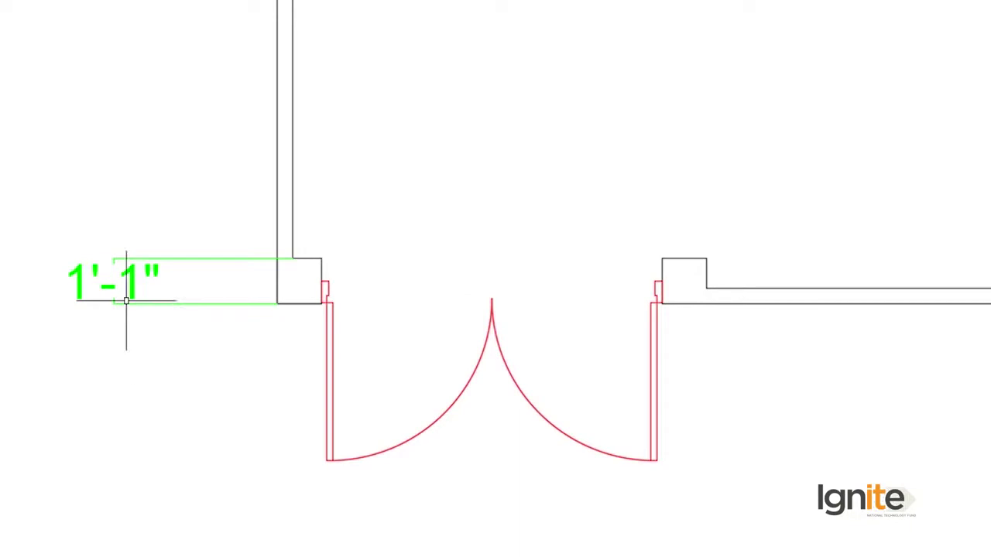
scroll(235, 347, "down", 6)
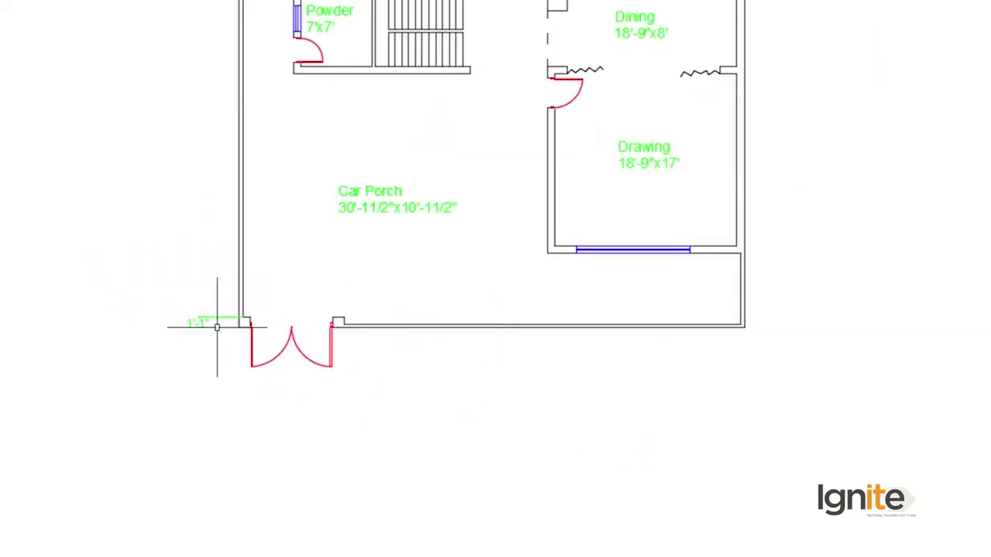
middle_click_drag(214, 321, 204, 515)
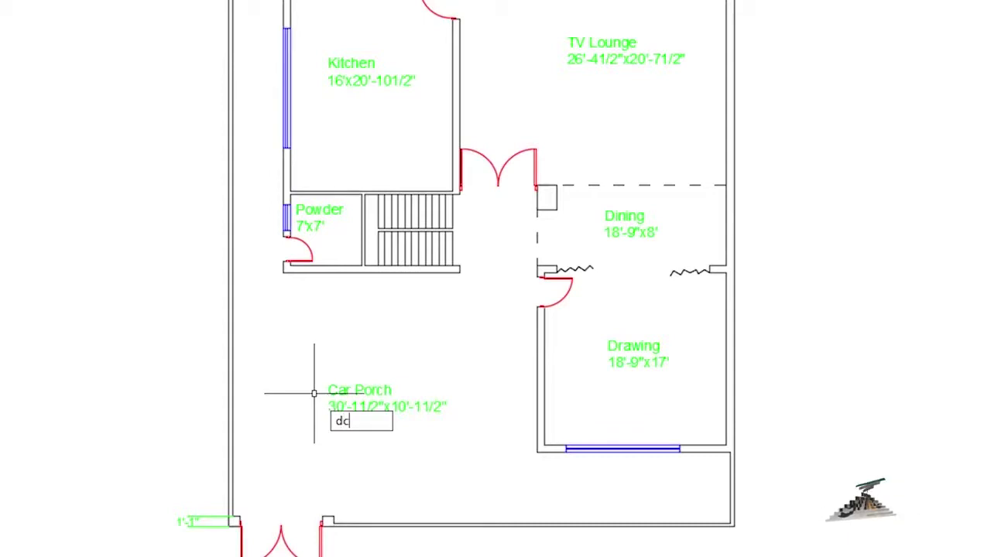
Continue the chain up the left wall: 24'-0 1/2", 1'-1 1/2", 2'-4 3/4", through the Kitchen window
key("Return")
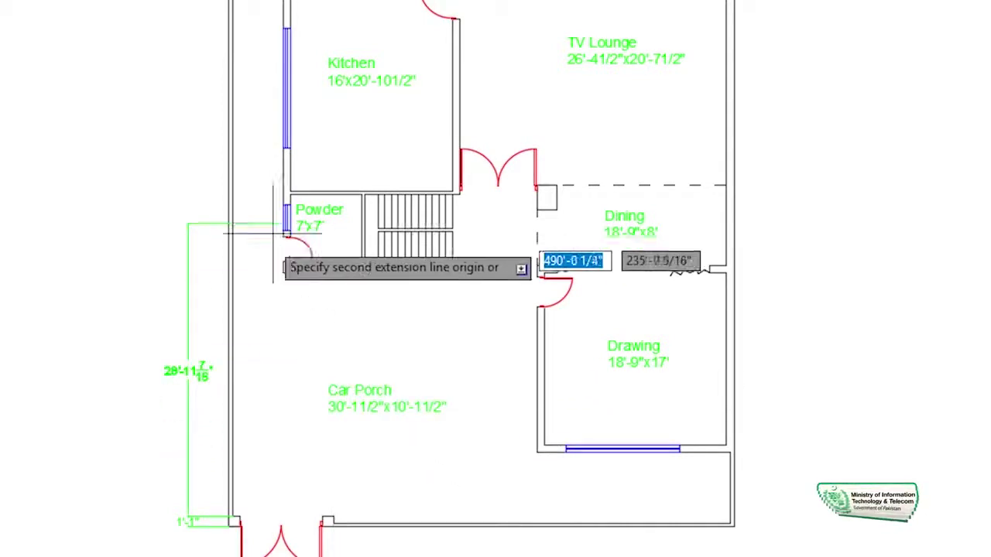
scroll(279, 226, "up", 3)
middle_click_drag(293, 222, 409, 222)
left_click(454, 213)
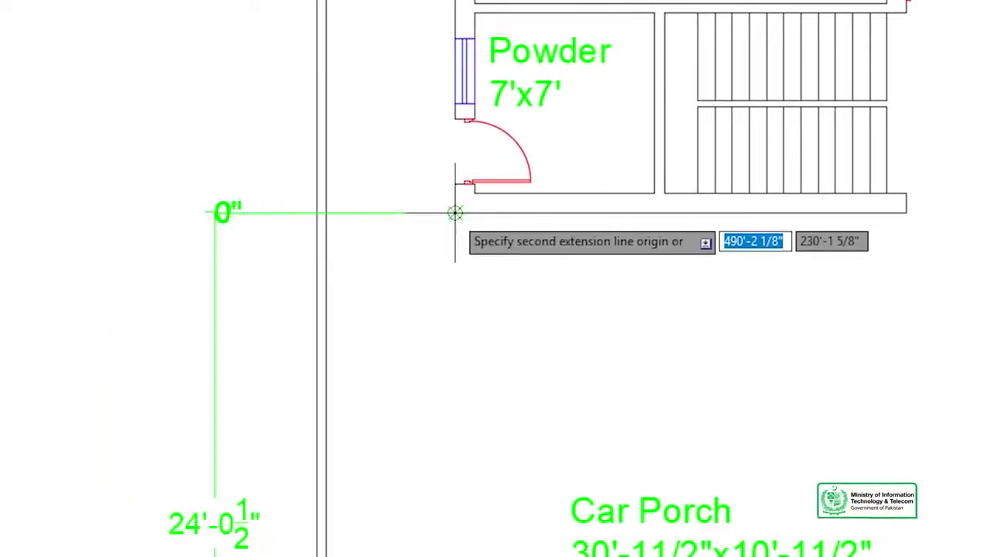
left_click(454, 184)
left_click(458, 120)
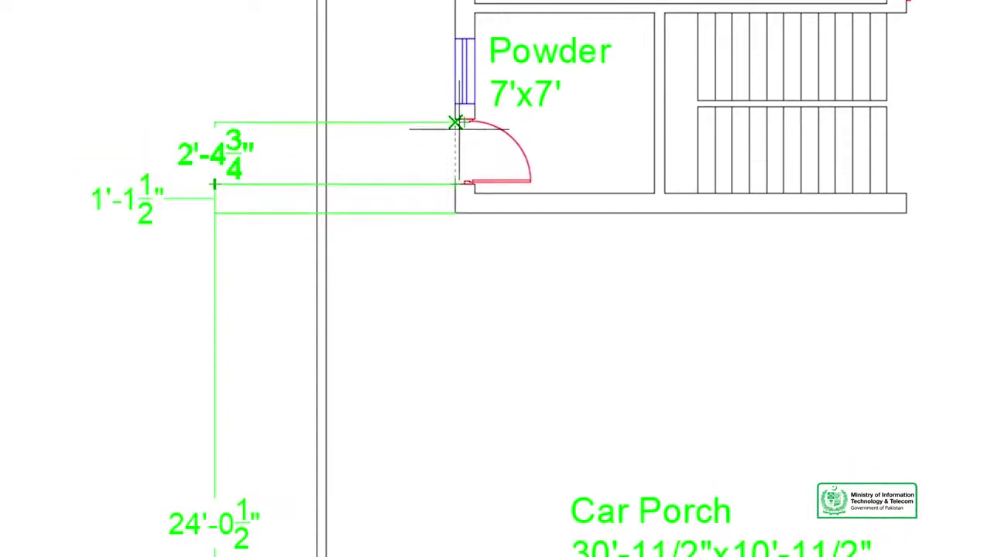
mouse_move(418, 139)
middle_mouse_down()
mouse_move(418, 264)
mouse_move(381, 530)
middle_mouse_up()
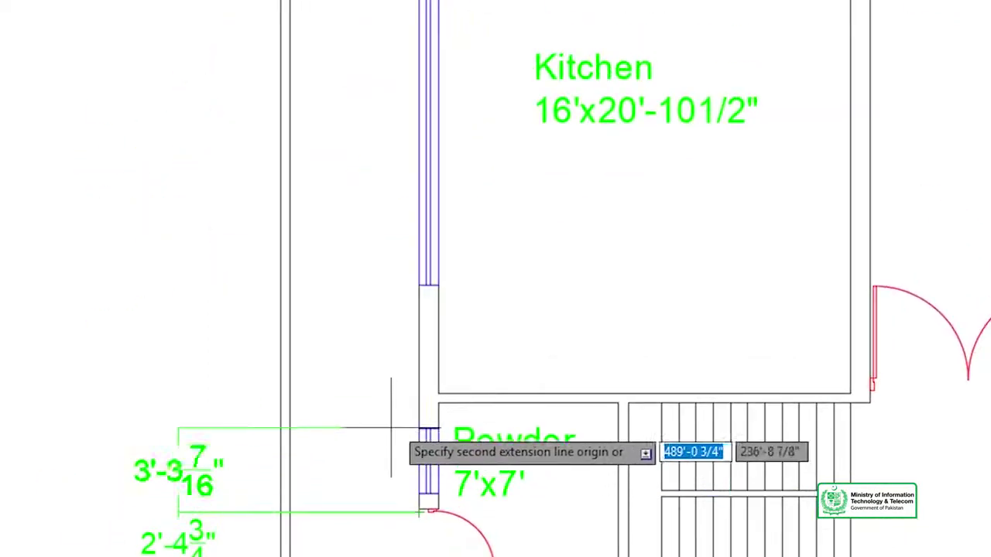
left_click(437, 398)
left_click(438, 395)
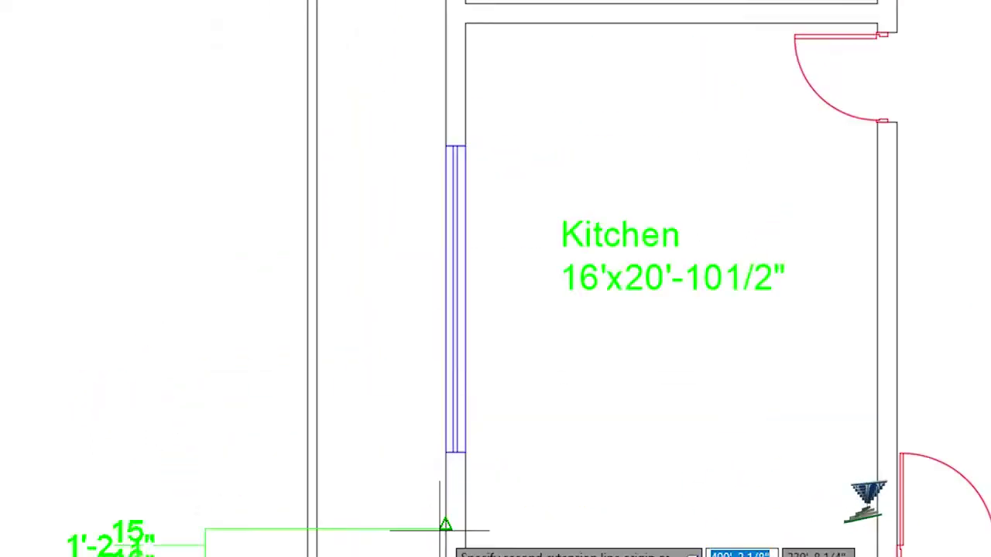
left_click(464, 453)
left_click(456, 159)
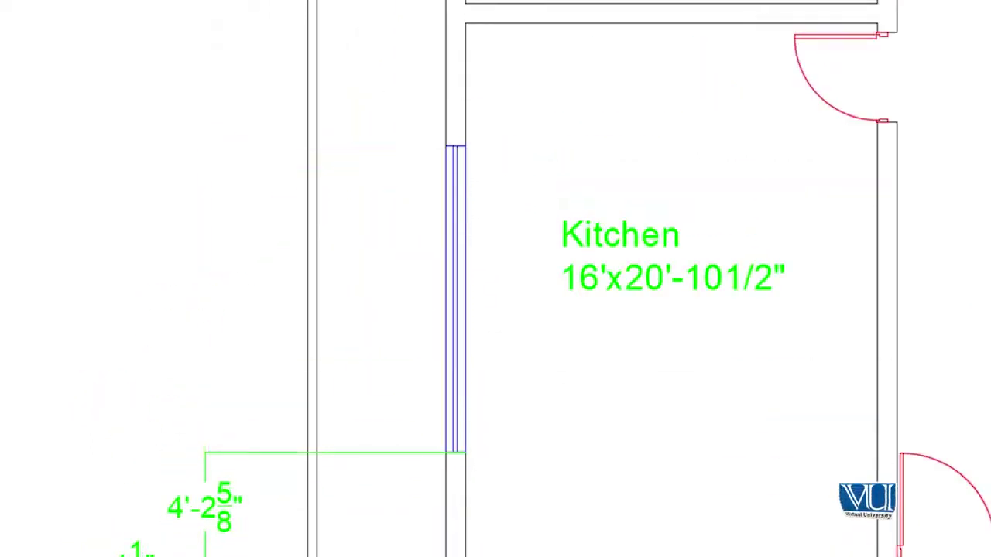
Extend the chain past the Bed ROOM and Dress room walls and windows, including 4 1/2" and 9"
middle_click_drag(521, 95, 420, 365)
scroll(480, 240, "up", 3)
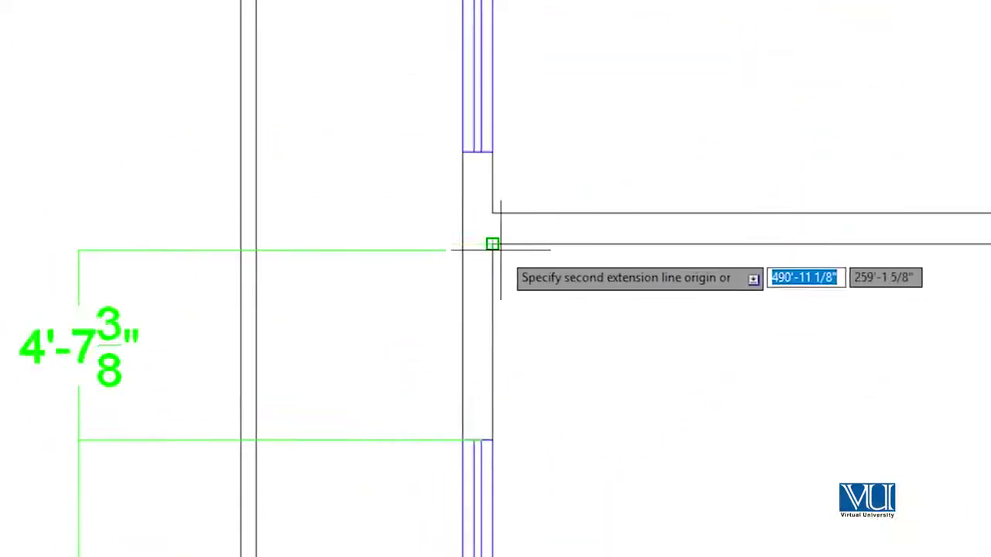
left_click(515, 243)
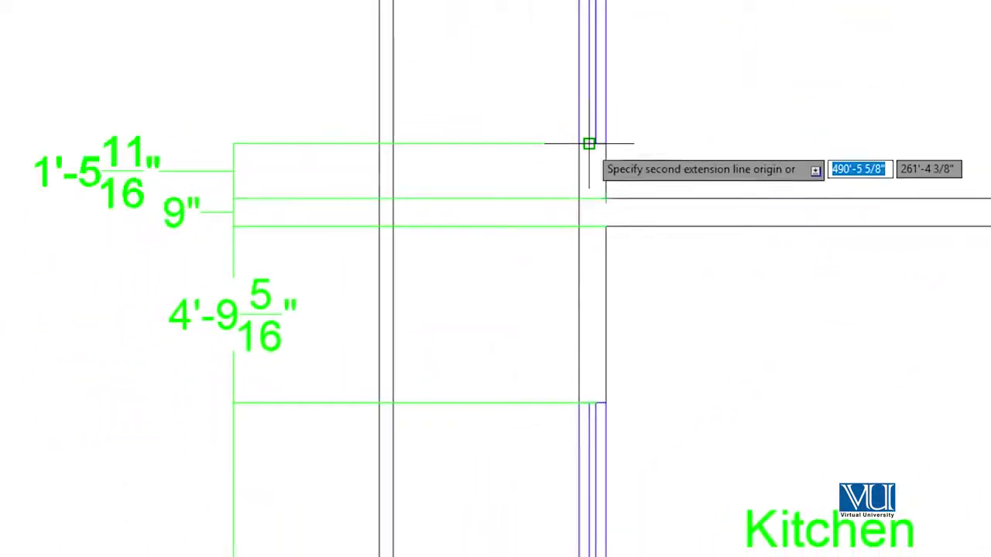
left_click(602, 143)
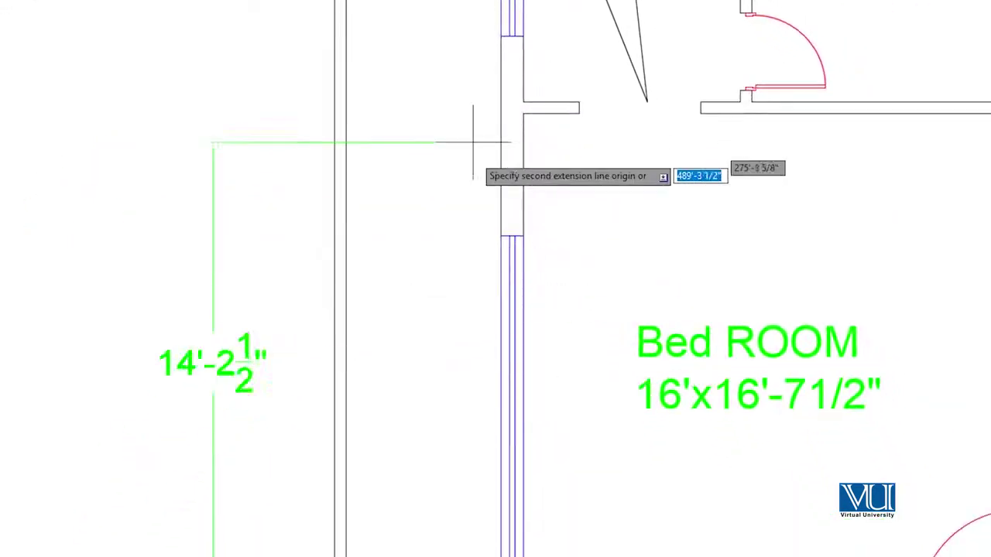
left_click(523, 236)
left_click(522, 113)
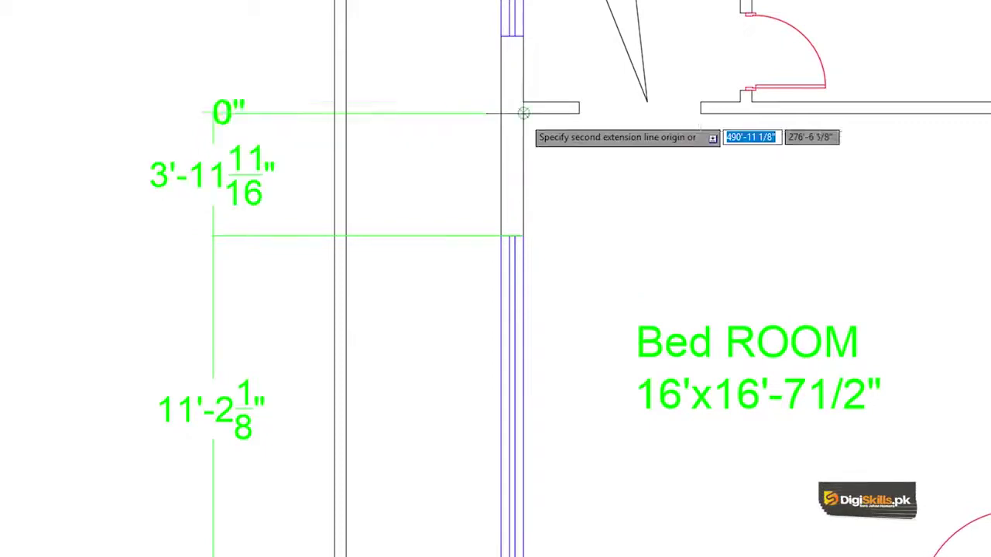
left_click(522, 102)
middle_click_drag(524, 106, 483, 411)
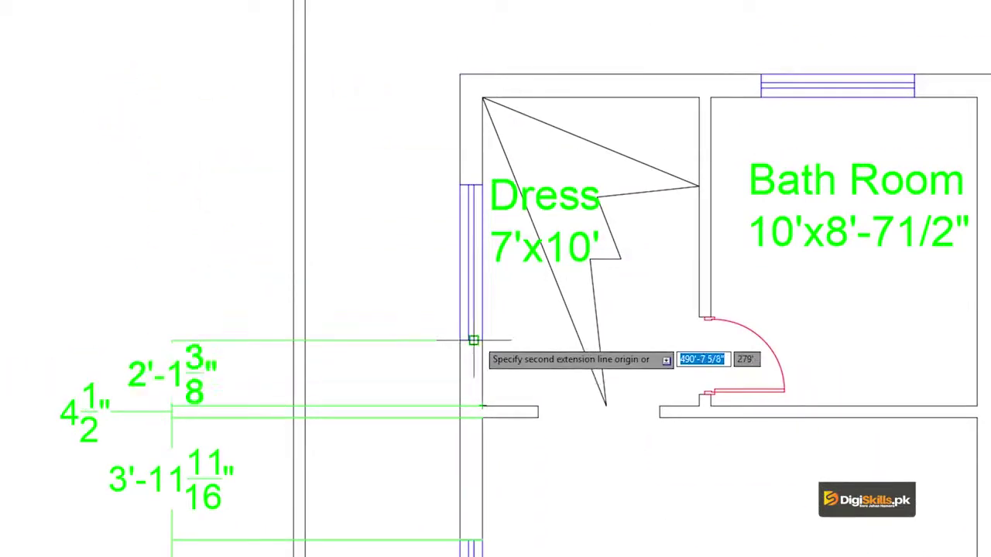
left_click(481, 340)
left_click(482, 185)
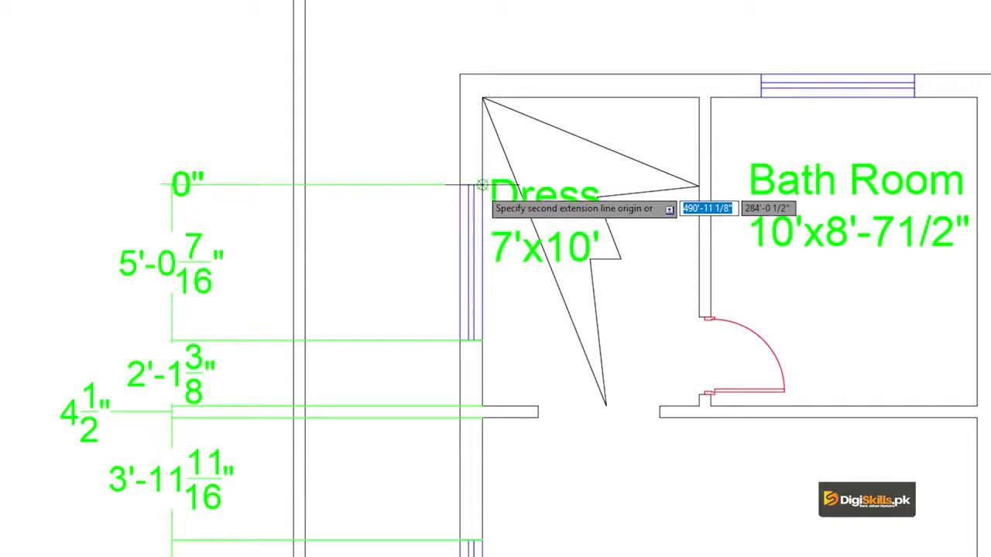
left_click(481, 97)
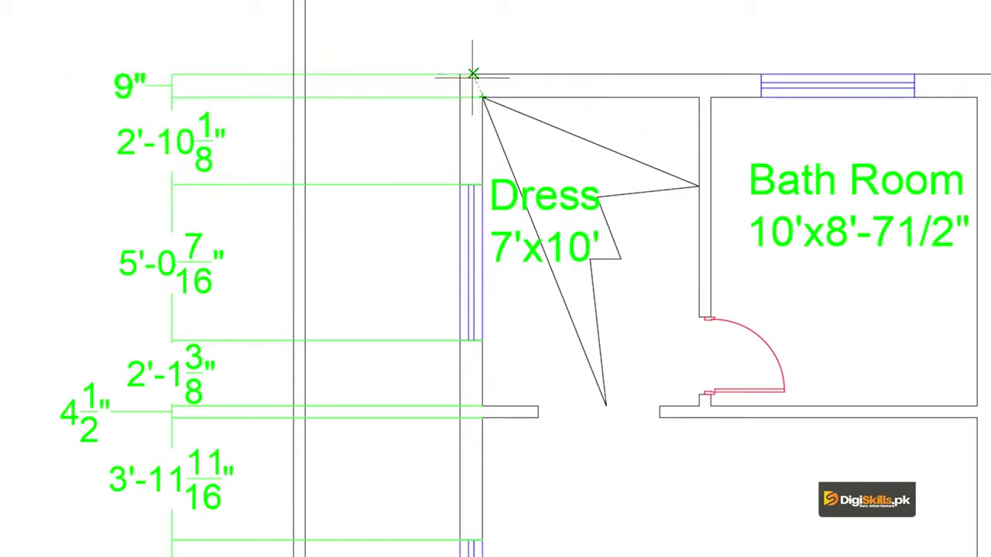
left_click(459, 74)
Finish the chain with a 7' dimension to the rear wall, then view the whole plan
middle_click_drag(460, 74, 551, 393)
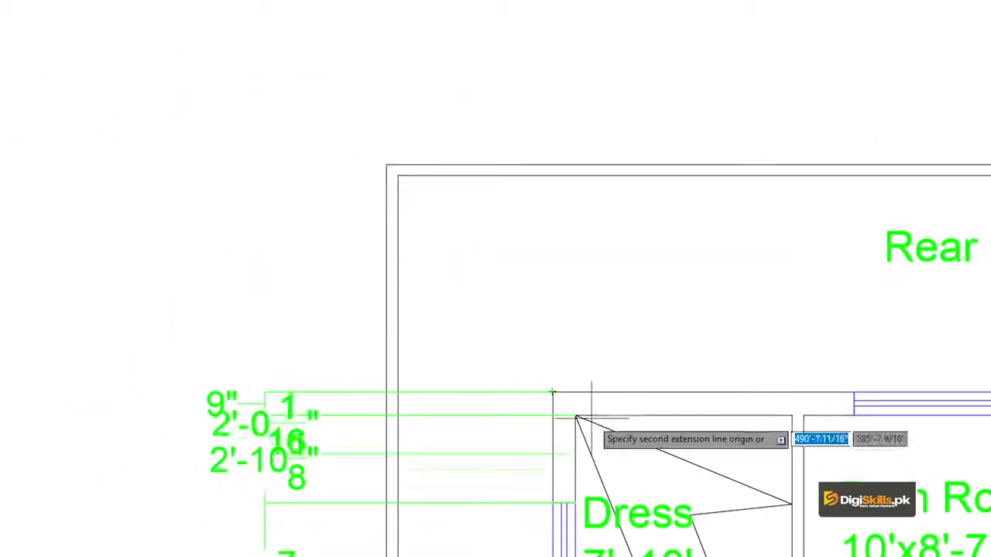
left_click(550, 175)
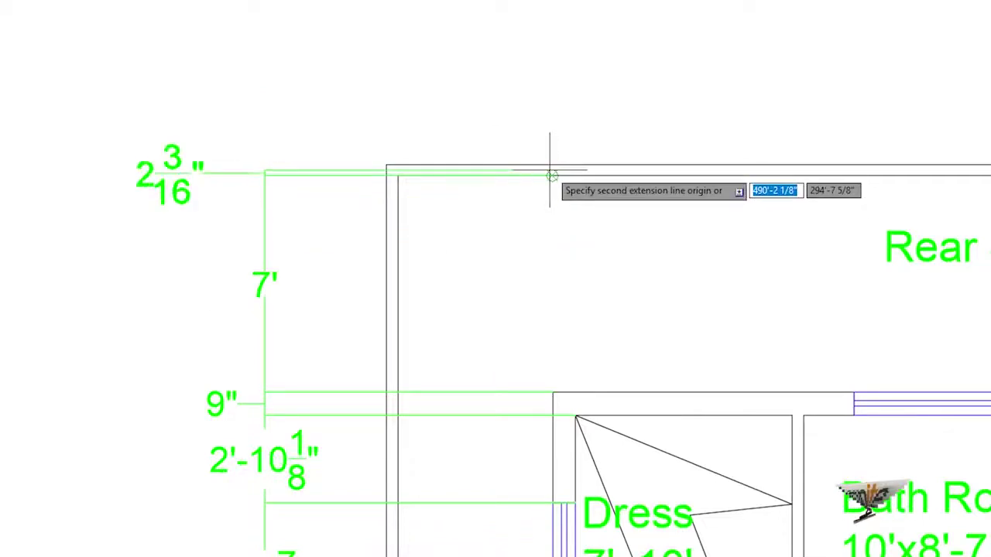
key("Escape")
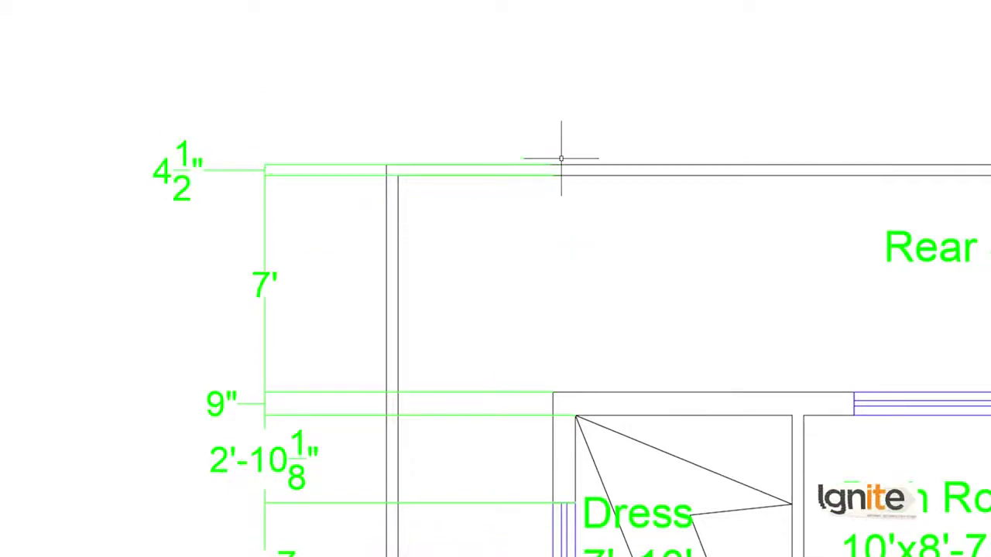
scroll(439, 272, "down", 2)
scroll(341, 502, "down", 2)
middle_click_drag(341, 502, 345, 104)
Reduce the Standard dimension style's text height from 10 to 7
scroll(457, 251, "down", 2)
scroll(456, 251, "down", 2)
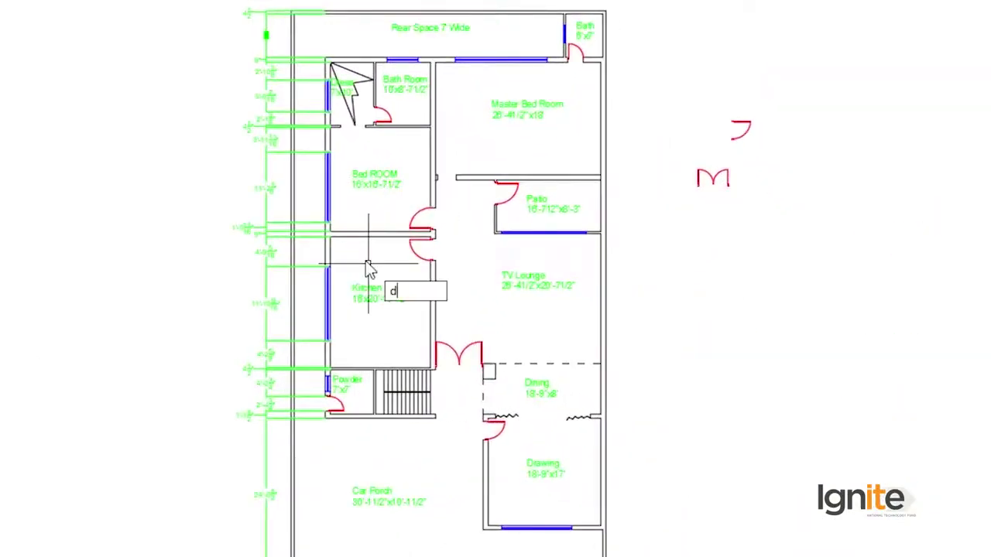
key("Return")
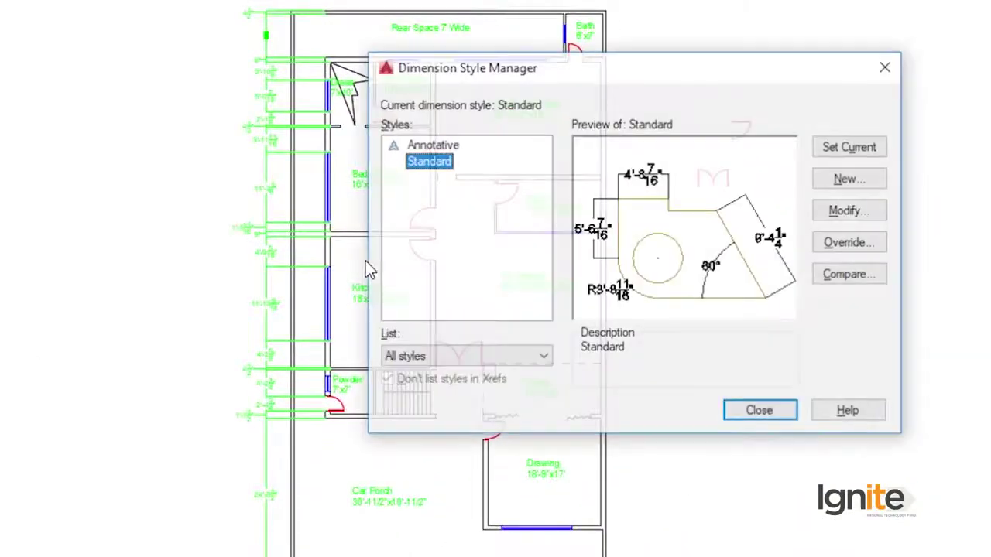
left_click(854, 210)
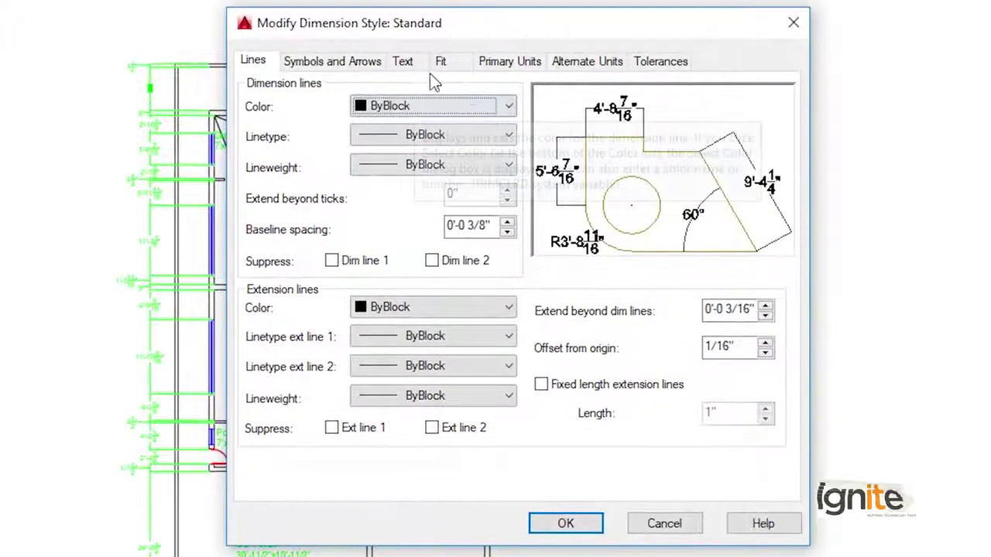
left_click(408, 65)
double_click(460, 207)
type("7")
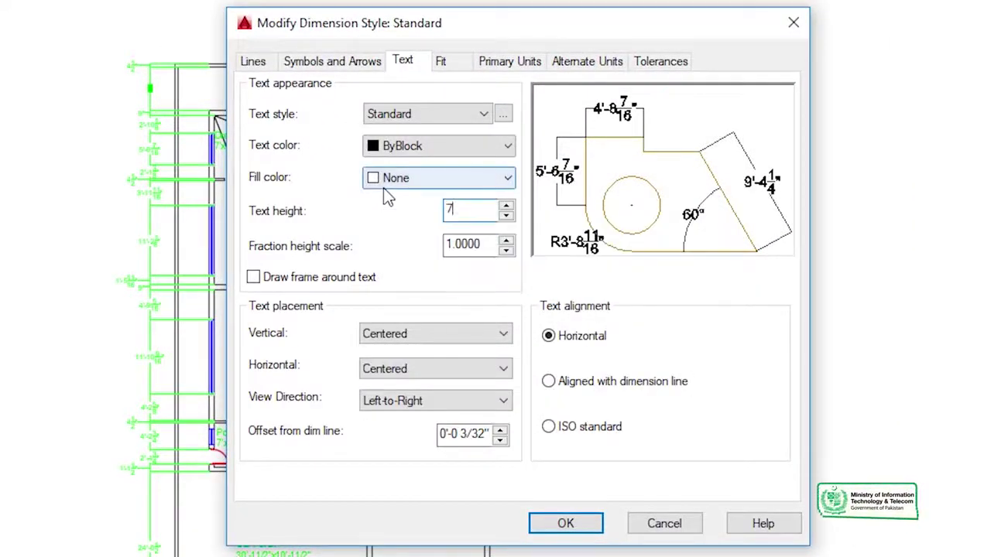
left_click(566, 523)
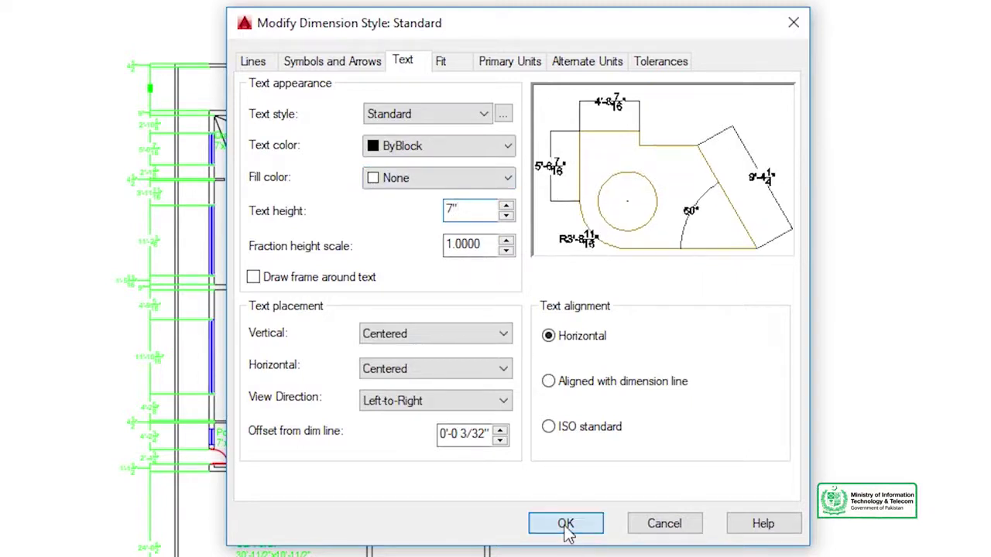
left_click(645, 464)
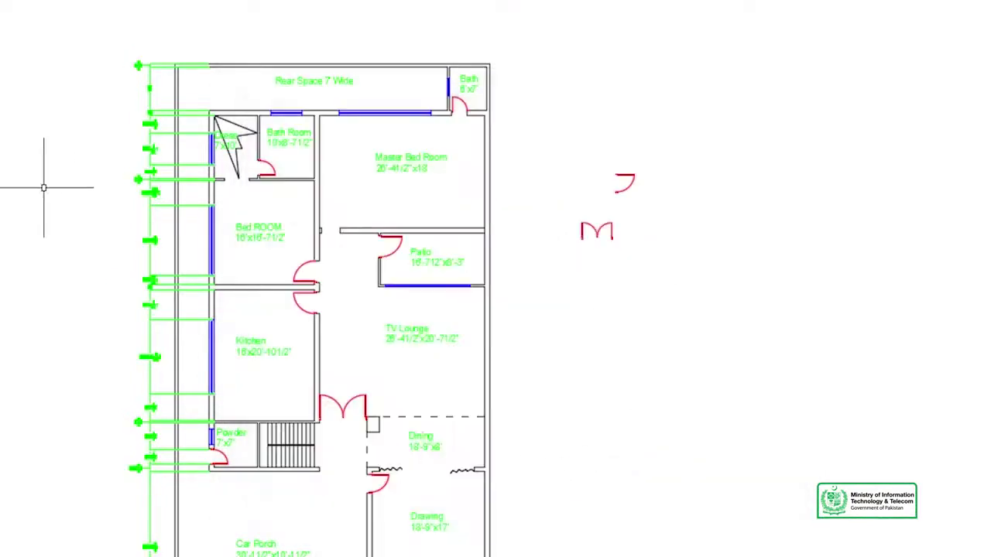
Place a 4 1/2" linear dimension across the rear left wall, above the rear wall
scroll(299, 165, "up", 5)
scroll(299, 166, "up", 5)
scroll(536, 270, "down", 5)
middle_click_drag(536, 269, 553, 172)
scroll(553, 173, "up", 5)
scroll(367, 215, "up", 1)
mouse_move(133, 452)
middle_mouse_down()
mouse_move(354, 287)
mouse_move(478, 294)
middle_mouse_up()
scroll(354, 287, "up", 2)
scroll(477, 295, "down", 2)
scroll(480, 281, "up", 1)
type("li")
key("Return")
scroll(463, 275, "up", 1)
left_click(474, 274)
left_click(513, 312)
key("Escape")
left_click(513, 274)
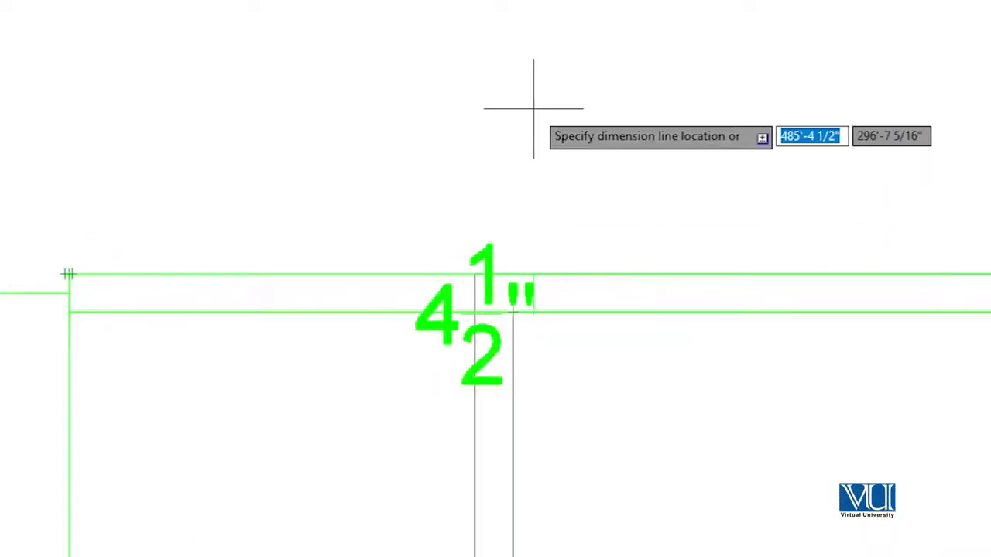
left_click(542, 80)
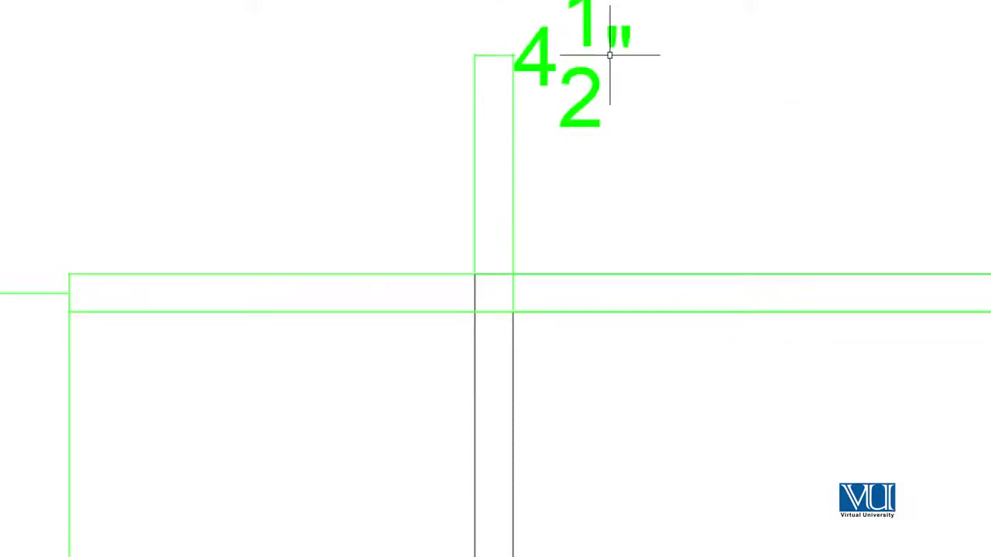
Continue the chain along the rear wall and window edges: 5', 14'-5 11/16", to 3'-1 1/2" at the Bath
scroll(633, 152, "down", 2)
key("Return")
scroll(634, 153, "down", 2)
mouse_move(685, 177)
middle_mouse_down()
mouse_move(581, 221)
mouse_move(264, 232)
middle_mouse_up()
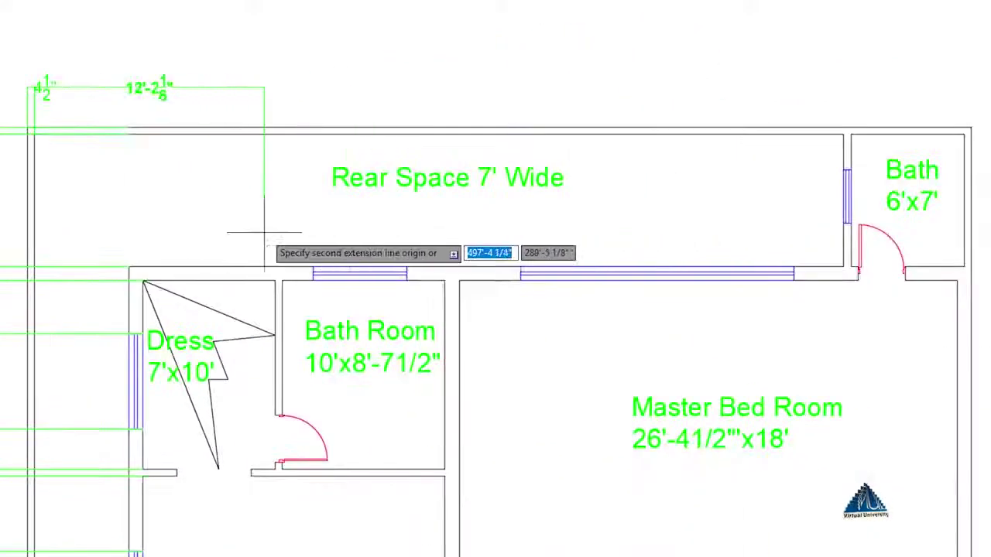
left_click(128, 267)
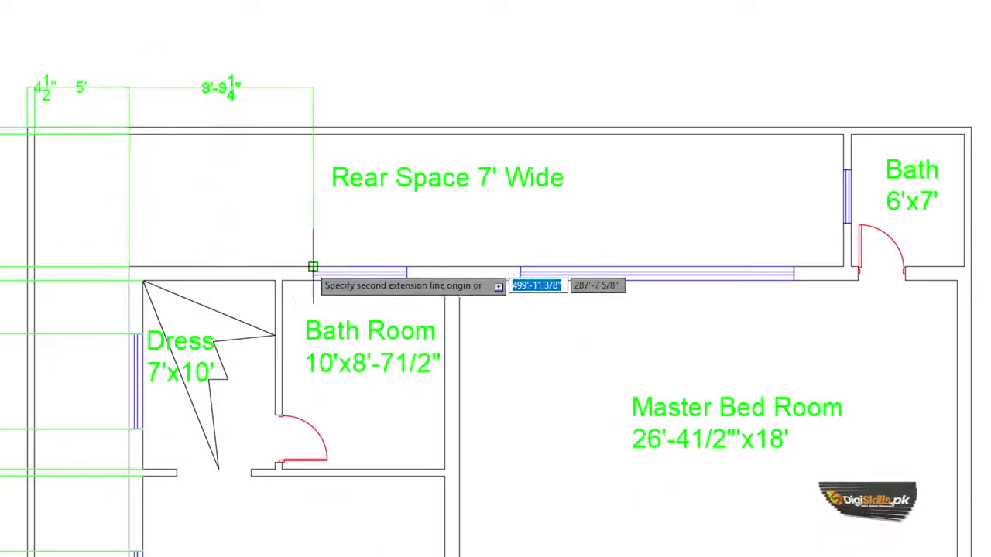
left_click(312, 267)
left_click(406, 269)
left_click(444, 280)
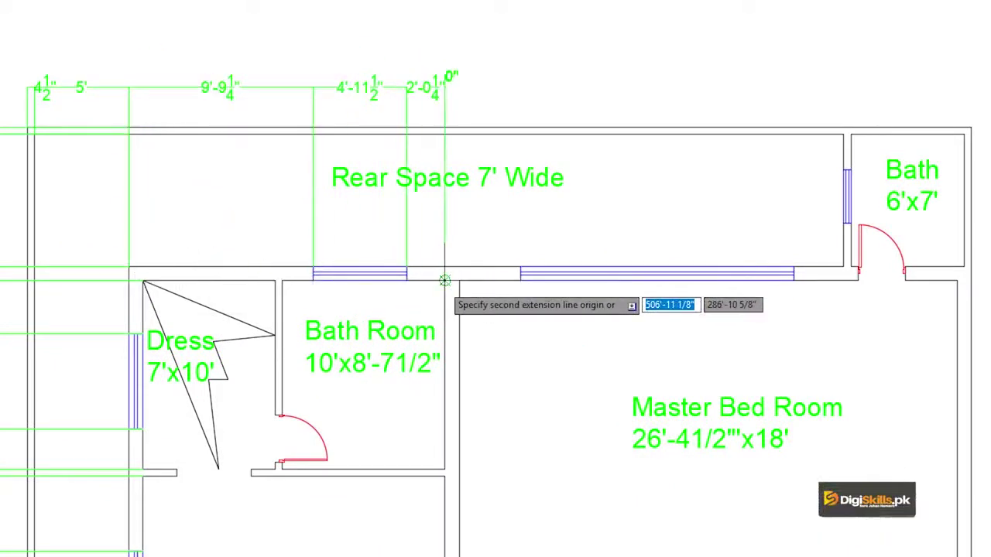
left_click(459, 280)
left_click(520, 271)
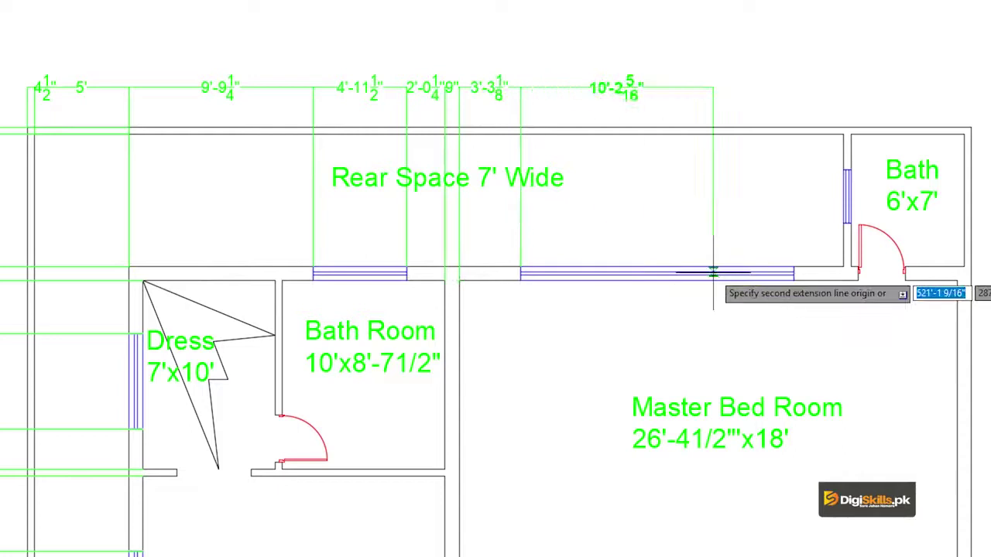
left_click(793, 267)
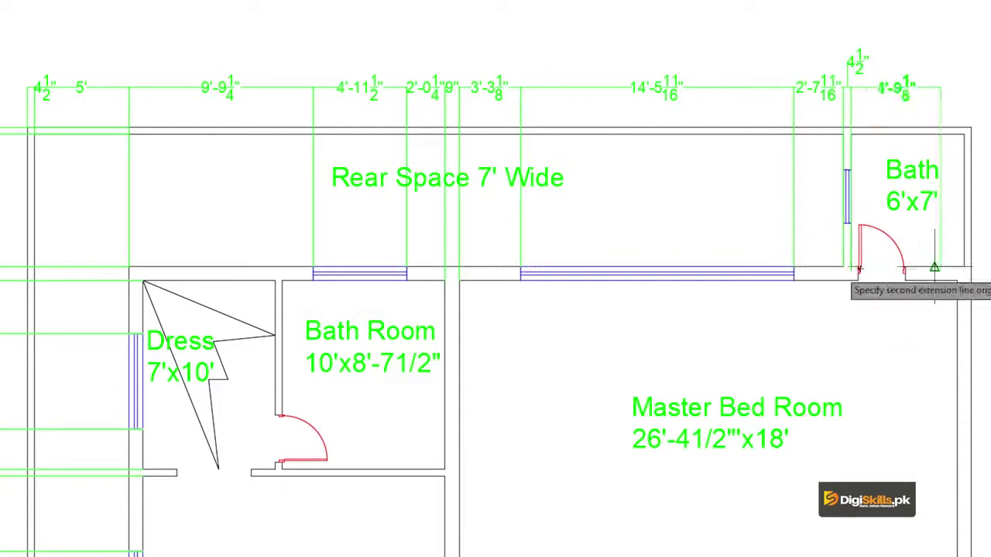
left_click(905, 271)
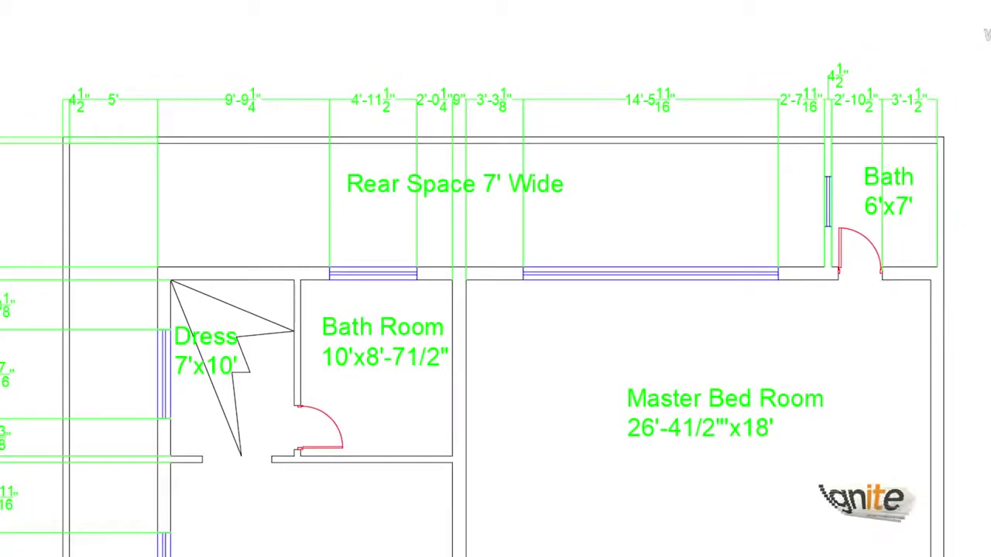
End the rear chain and dimension the 4 1/2" wall thickness at the top right beside the Bath
scroll(12, 164, "down", 4)
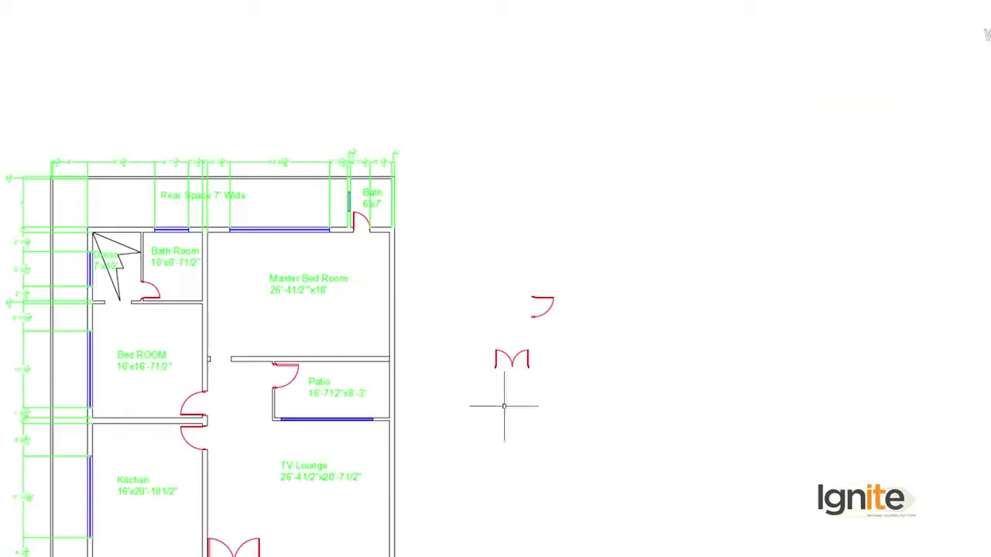
middle_click_drag(504, 405, 607, 164)
key("Escape")
middle_click_drag(233, 418, 257, 315)
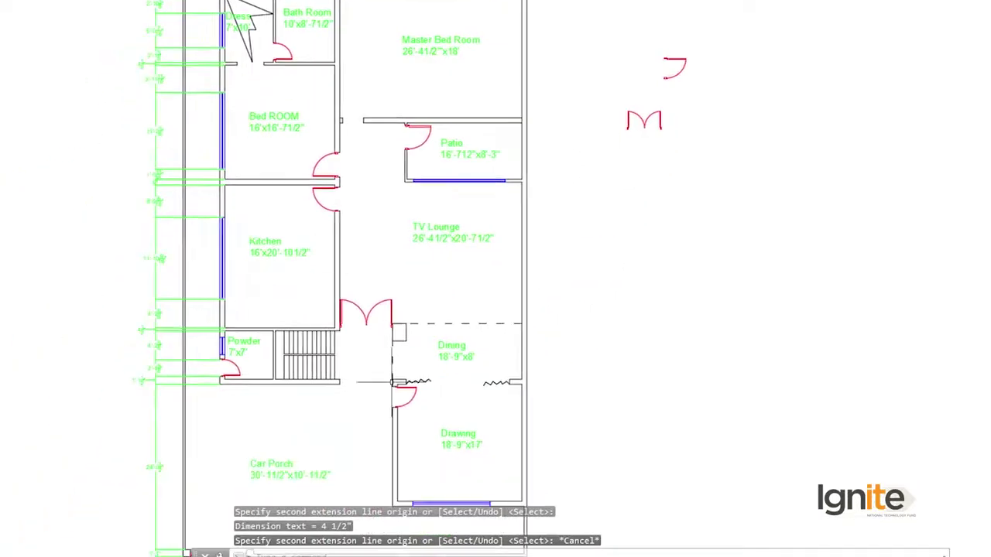
middle_click_drag(496, 232, 465, 284)
scroll(480, 62, "up", 5)
middle_click_drag(495, 155, 215, 389)
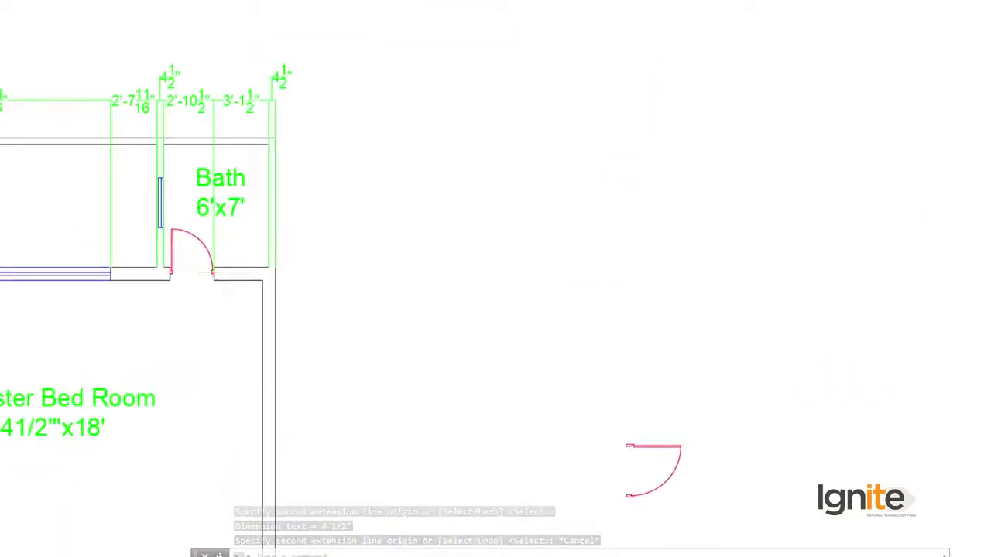
scroll(118, 203, "up", 2)
middle_click_drag(287, 332, 315, 368)
scroll(354, 195, "up", 2)
scroll(449, 222, "up", 1)
scroll(568, 309, "up", 1)
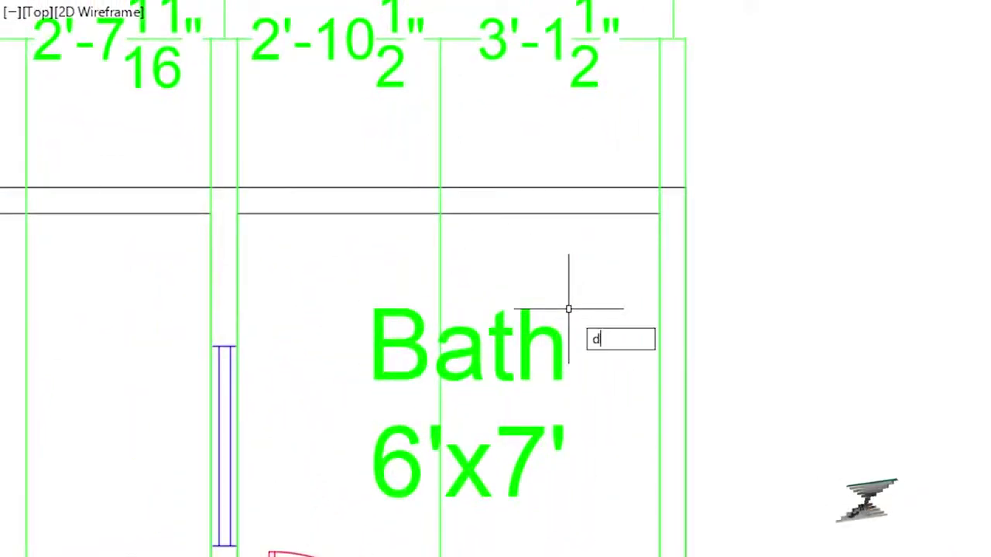
type("LI")
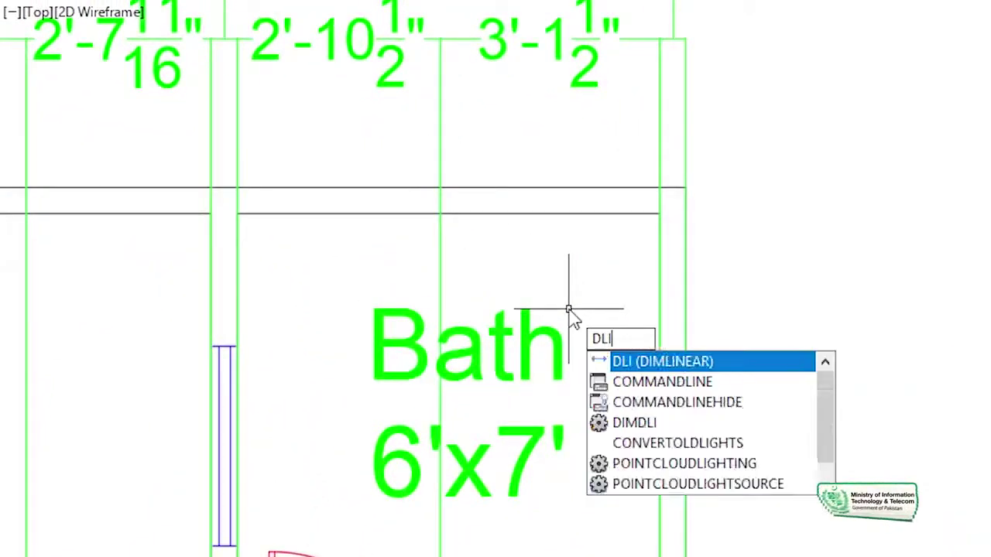
key("Return")
scroll(663, 268, "down", 1)
scroll(745, 207, "up", 3)
scroll(725, 243, "up", 2)
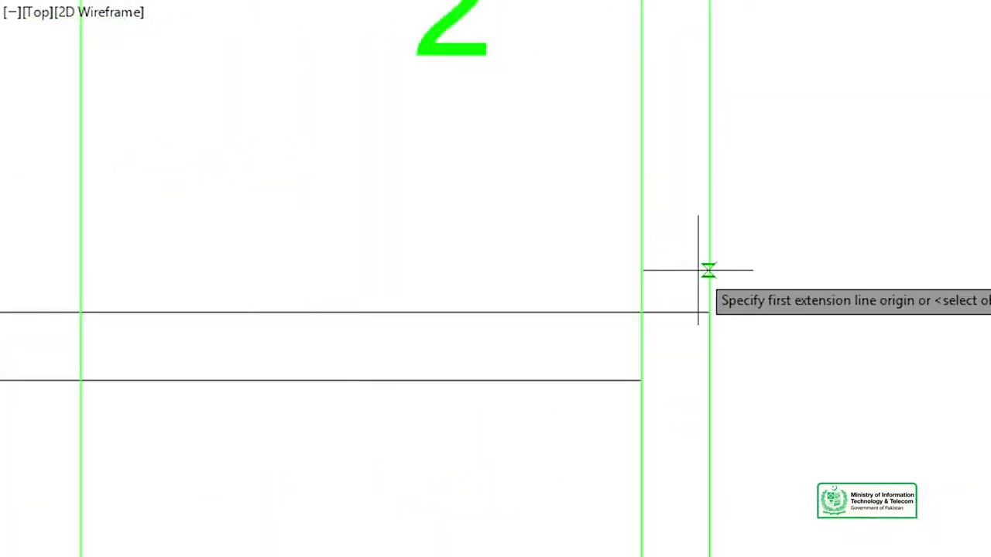
left_click(708, 312)
left_click(642, 379)
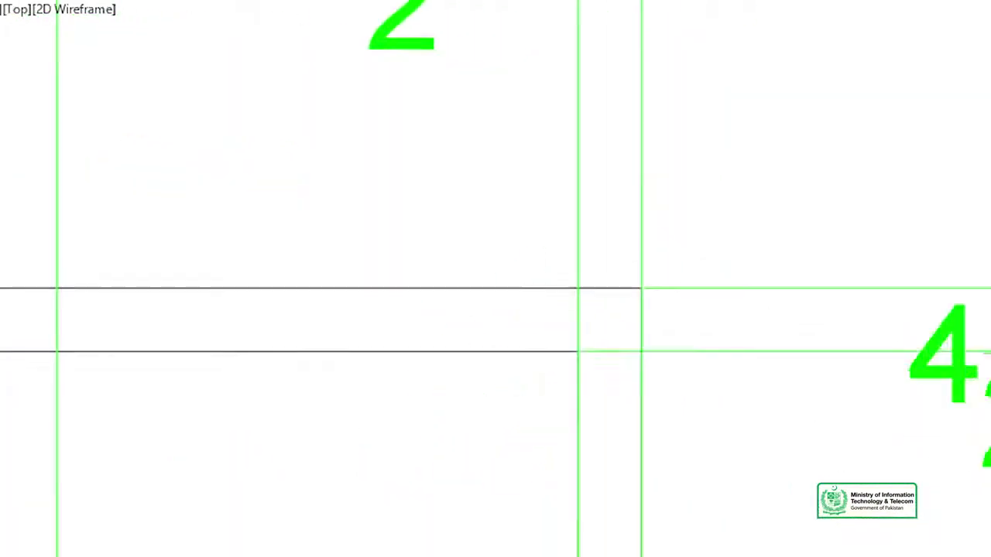
scroll(852, 77, "down", 2)
scroll(840, 221, "down", 3)
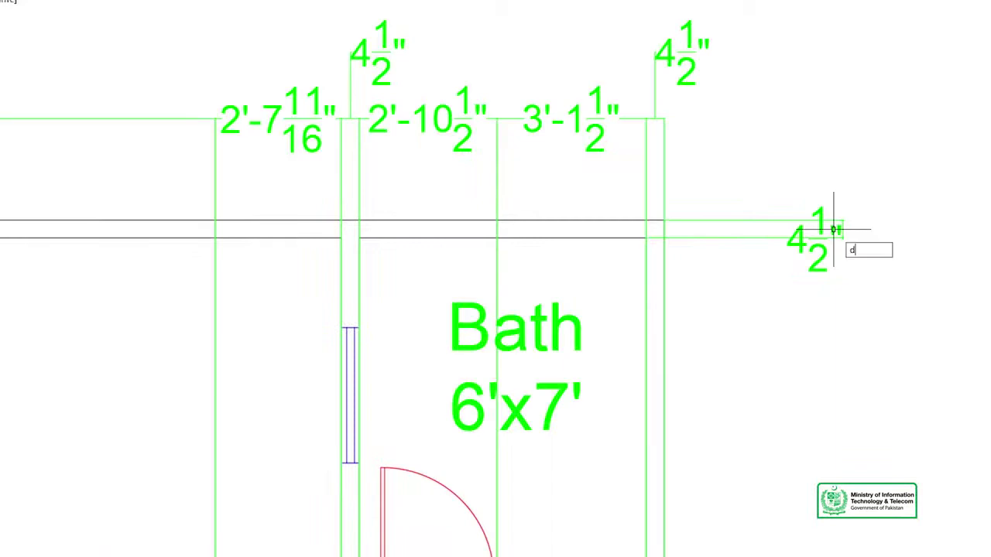
Continue the chain down the right wall with the 9" segment and the next wall corner
type("o")
key("Return")
scroll(834, 230, "down", 1)
scroll(642, 442, "up", 1)
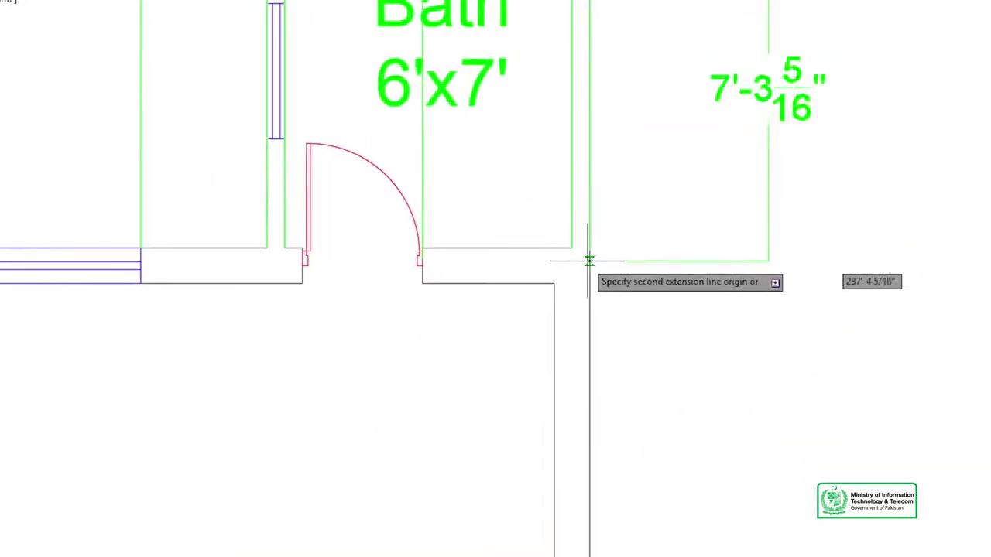
left_click(554, 283)
middle_click_drag(609, 364, 606, 186)
scroll(606, 186, "down", 2)
scroll(582, 243, "up", 1)
scroll(566, 183, "up", 2)
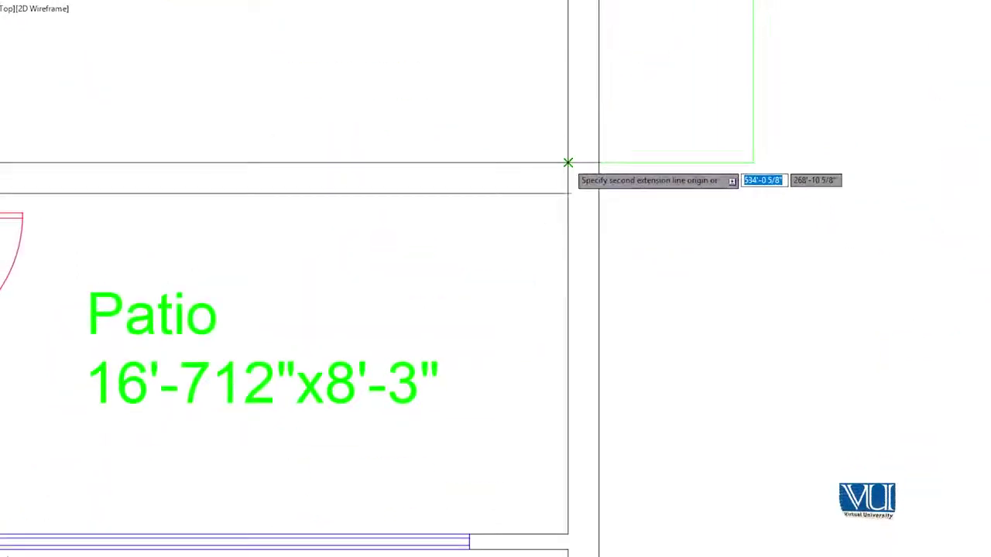
left_click(568, 192)
scroll(641, 276, "down", 2)
scroll(663, 336, "down", 2)
scroll(605, 177, "up", 3)
middle_click_drag(604, 177, 593, 336)
scroll(571, 183, "up", 3)
middle_click_drag(570, 183, 582, 294)
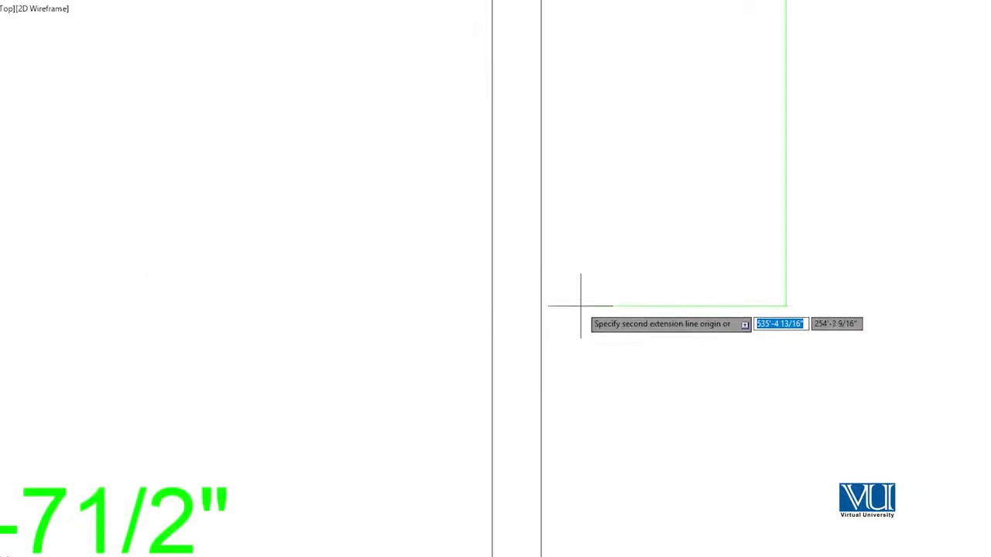
scroll(552, 232, "down", 2)
scroll(504, 188, "up", 2)
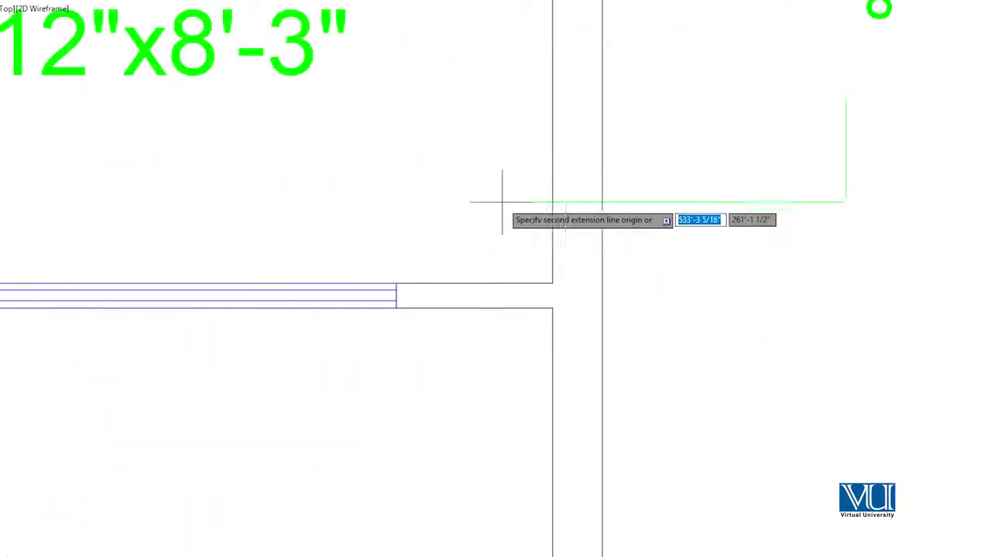
Extend the right-wall chain past Dining and Drawing to the front corner, ending 7', 0", 4 1/2"
left_click(552, 307)
scroll(554, 307, "down", 2)
scroll(555, 317, "down", 3)
middle_click_drag(531, 407, 531, 221)
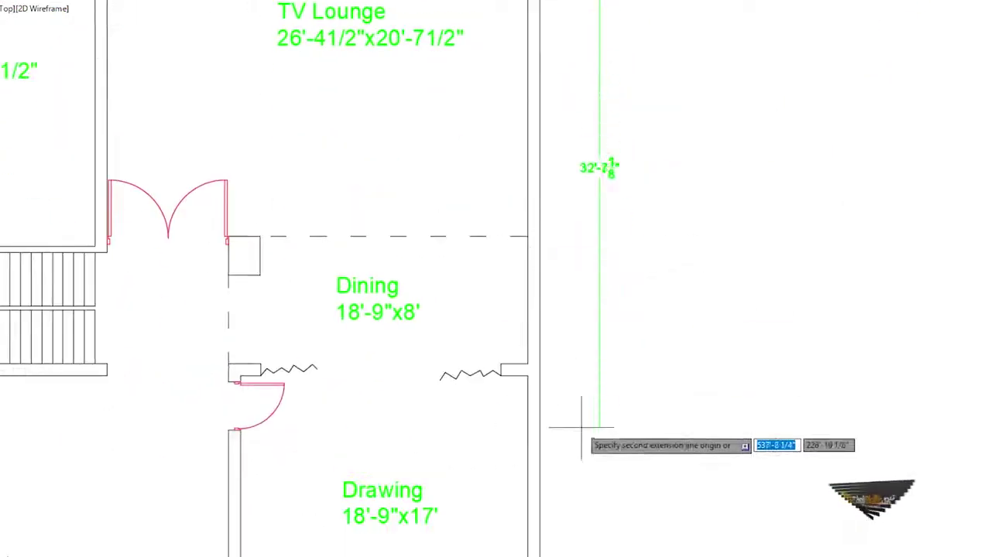
scroll(526, 362, "up", 3)
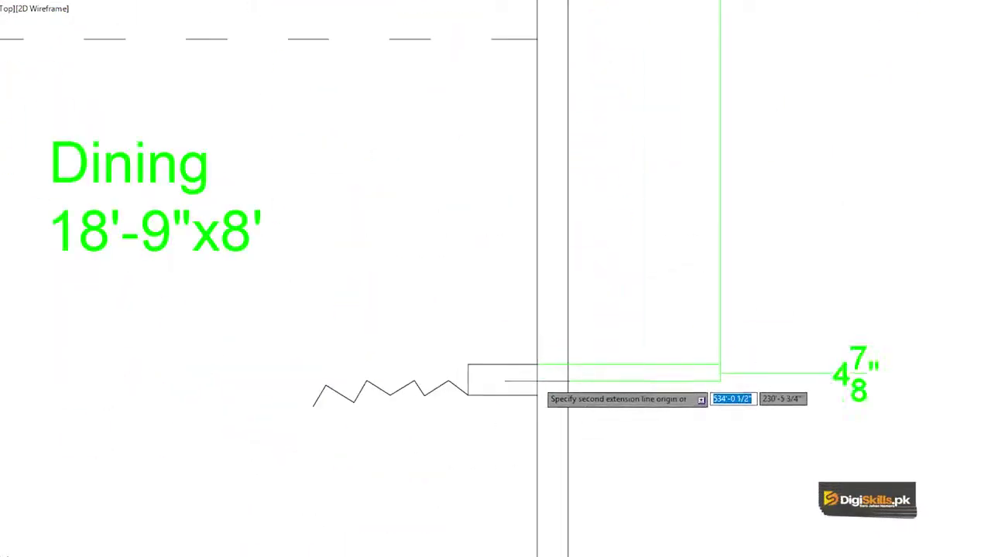
scroll(570, 420, "down", 5)
middle_click_drag(570, 421, 565, 217)
scroll(534, 240, "up", 5)
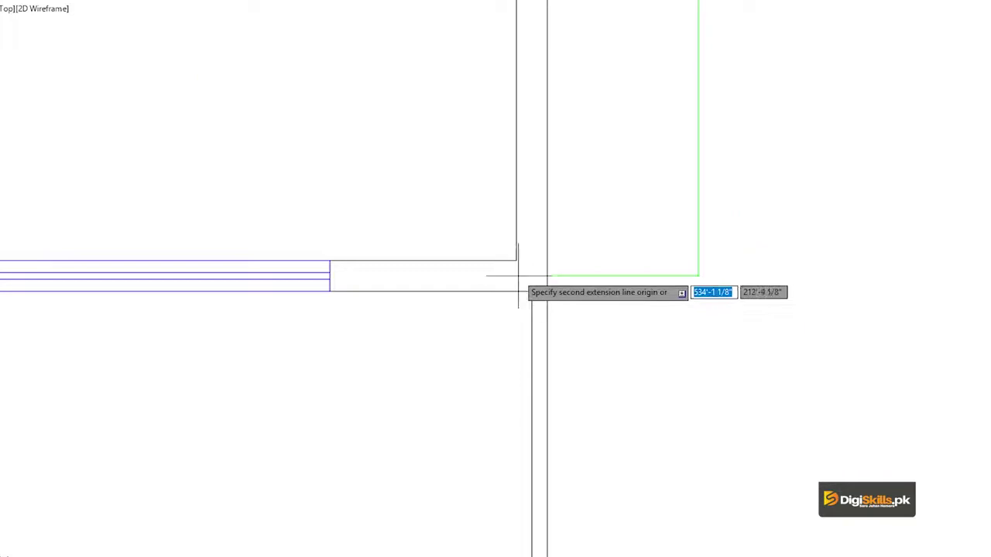
scroll(531, 291, "down", 3)
scroll(553, 302, "up", 3)
scroll(525, 207, "up", 1)
left_click(538, 206)
scroll(533, 230, "down", 2)
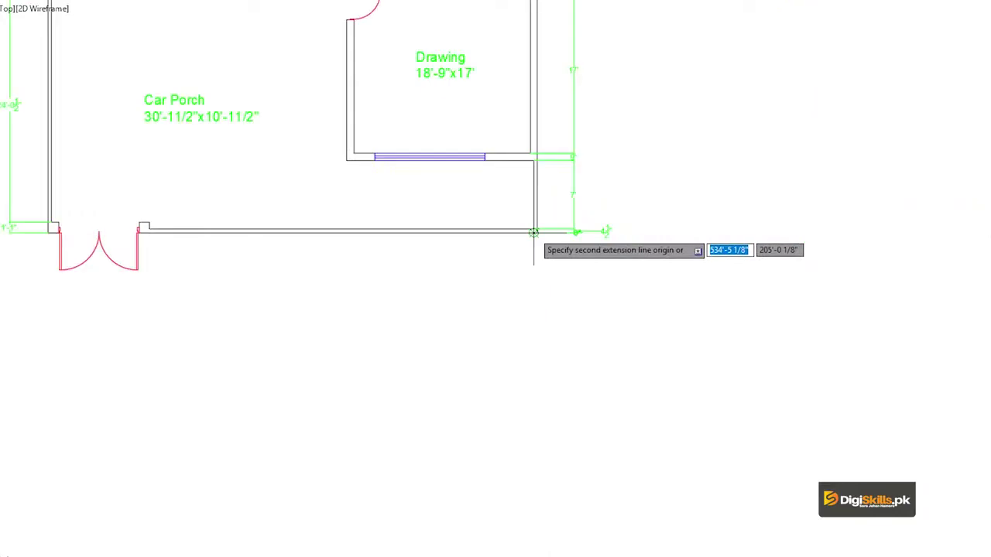
scroll(533, 231, "down", 2)
scroll(519, 349, "up", 2)
scroll(325, 326, "up", 2)
middle_click_drag(333, 309, 303, 329)
scroll(489, 289, "up", 2)
scroll(491, 265, "down", 1)
scroll(727, 221, "up", 2)
scroll(866, 245, "up", 1)
scroll(855, 244, "down", 1)
Dimension the 4½" wall thickness at the front right corner, placed below the front wall
middle_click_drag(848, 243, 382, 286)
scroll(382, 287, "up", 1)
type("d")
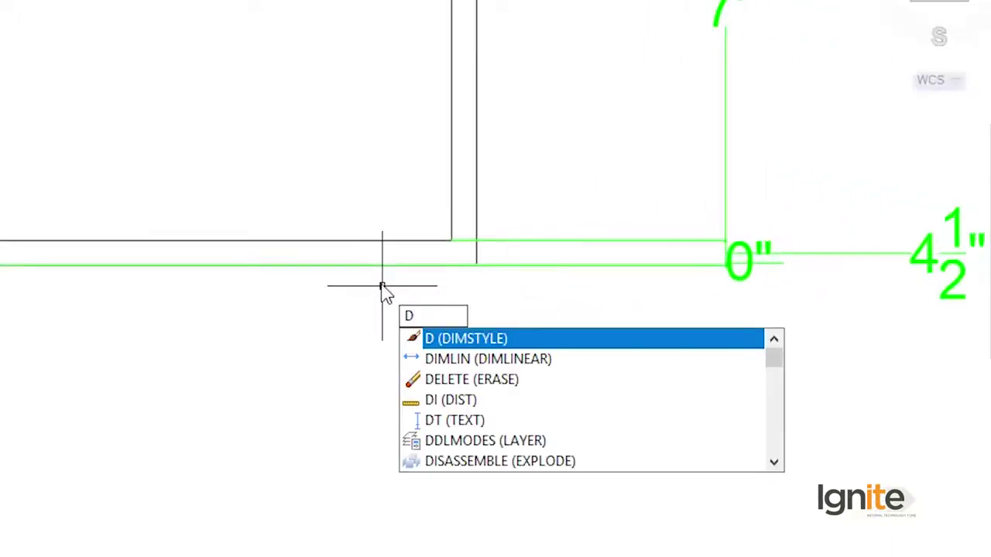
type("mli")
key("Return")
left_click(474, 265)
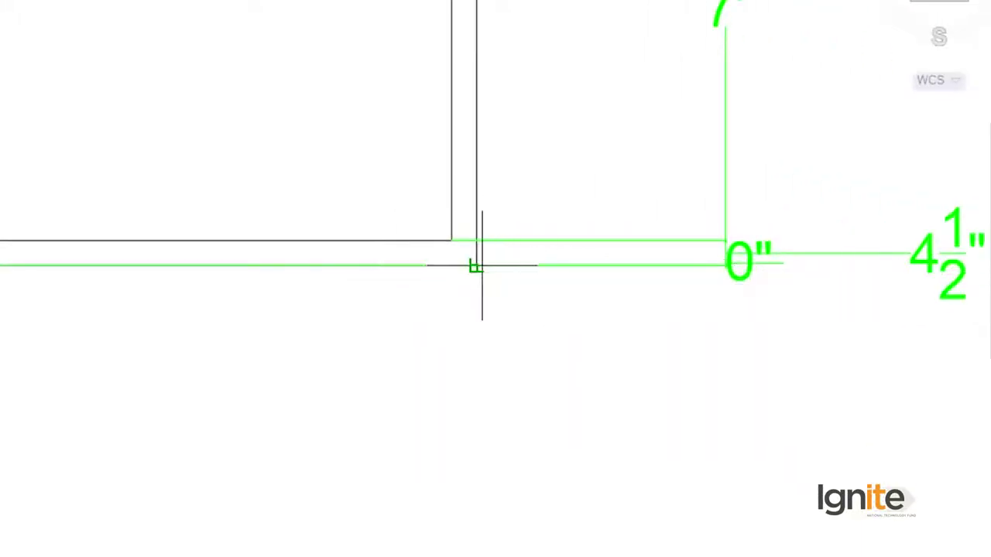
left_click(452, 240)
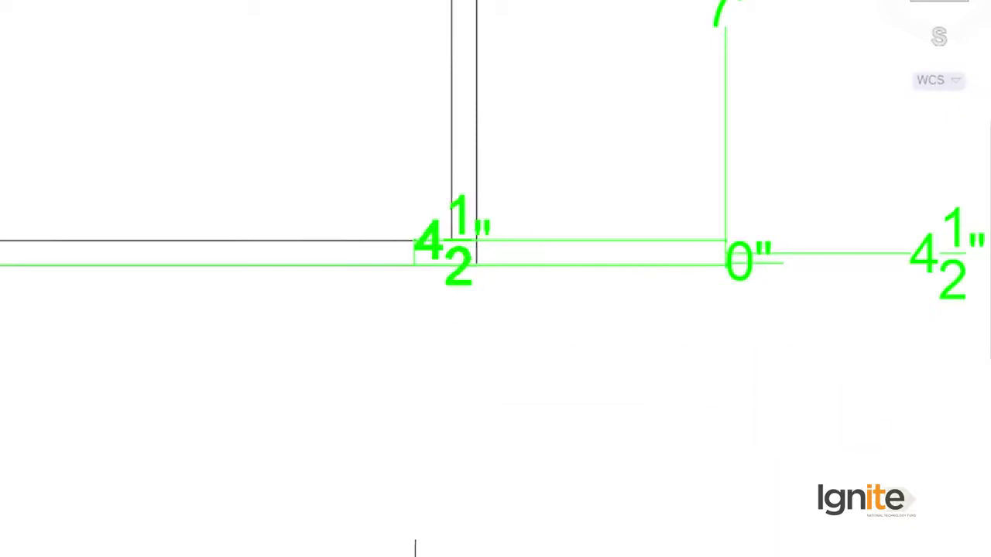
left_click(752, 466)
type("dc")
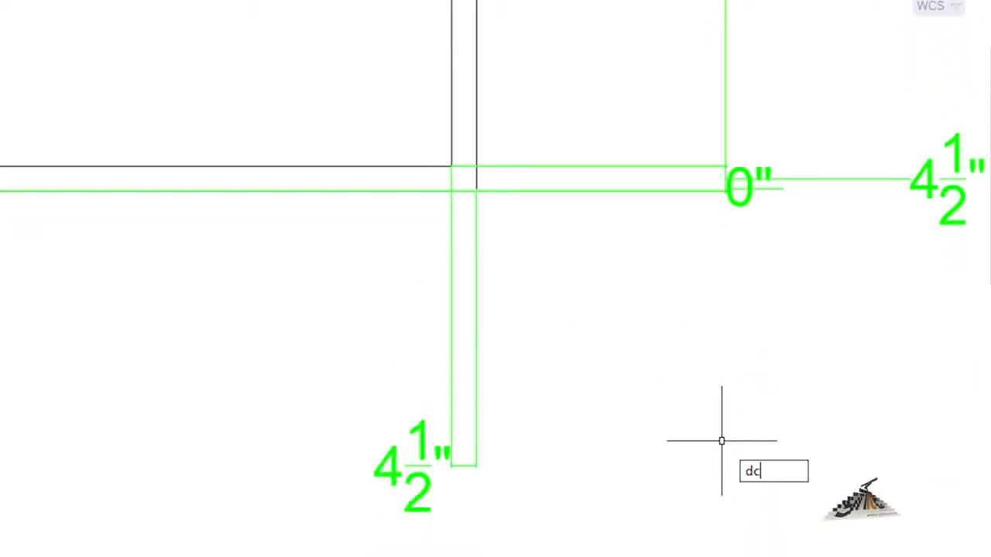
Continue the chain leftward along the front wall with the next two wall points
type("o")
key("Return")
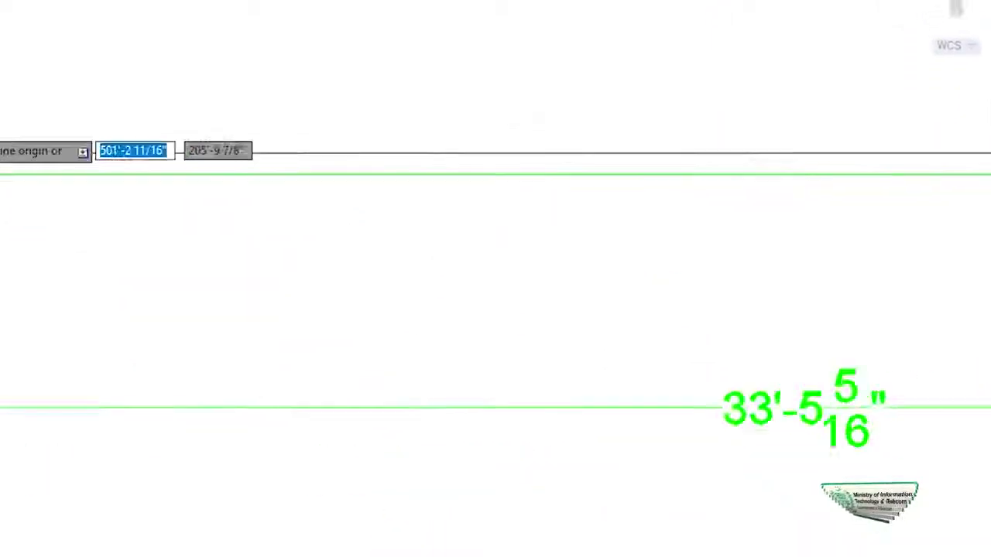
scroll(318, 263, "down", 3)
scroll(395, 309, "up", 4)
left_click(365, 319)
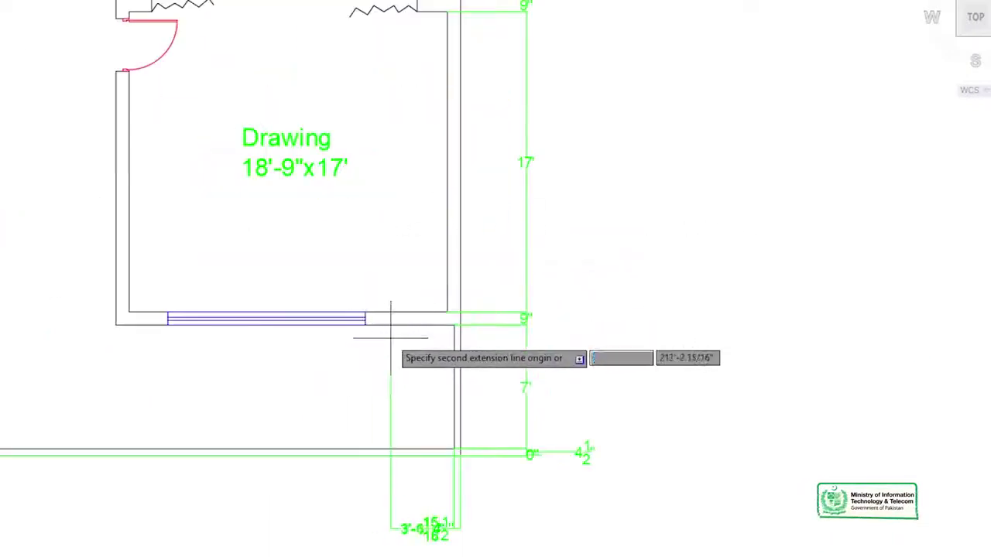
left_click(153, 325)
middle_click_drag(116, 323, 807, 215)
scroll(460, 327, "up", 3)
scroll(385, 333, "up", 3)
scroll(385, 333, "up", 2)
Add the door opening and far front wall corner to the chain near the Car Porch
left_click(457, 328)
scroll(230, 415, "down", 5)
scroll(248, 348, "up", 2)
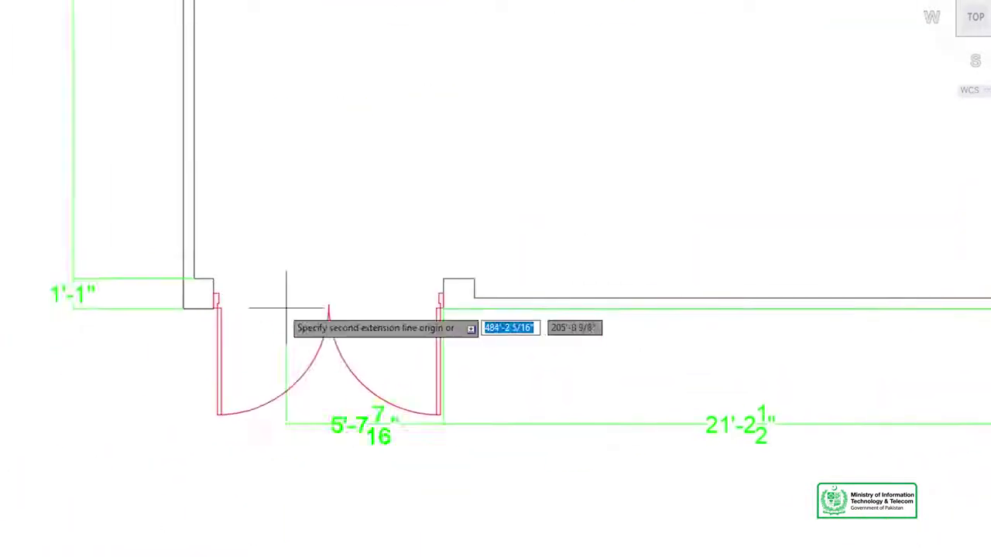
scroll(232, 283, "up", 4)
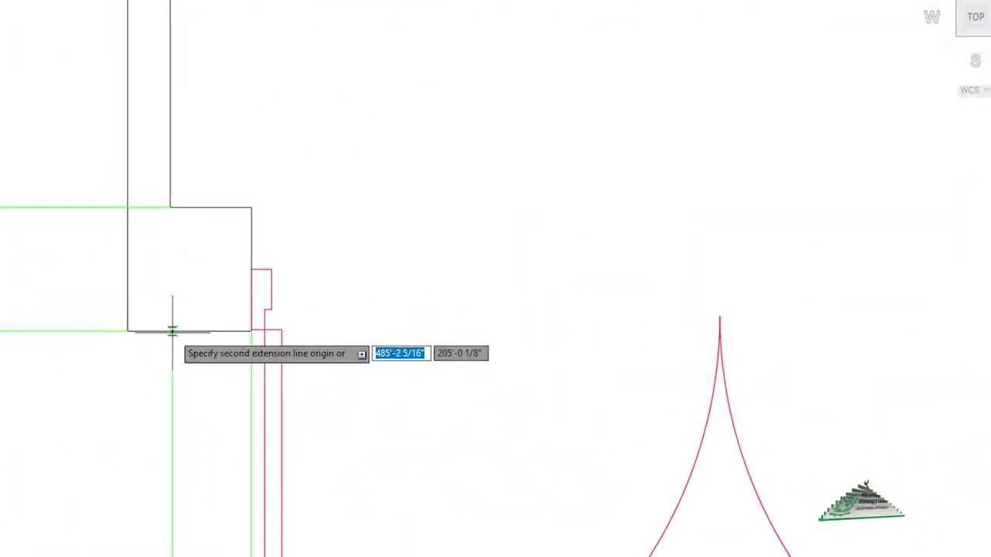
left_click(127, 331)
scroll(140, 331, "down", 3)
left_click(152, 325)
scroll(152, 324, "down", 3)
middle_click_drag(236, 231, 293, 322)
scroll(320, 88, "up", 3)
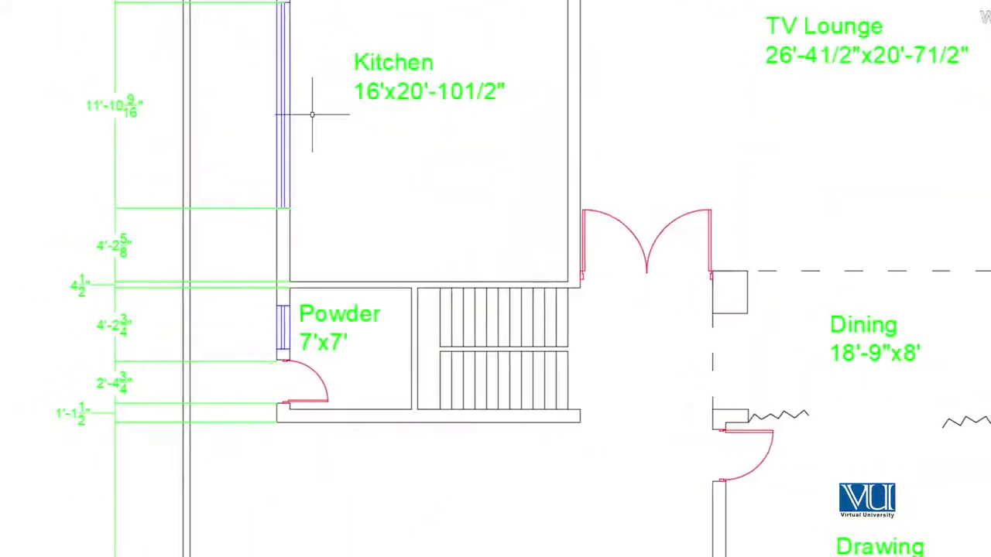
scroll(204, 272, "up", 3)
scroll(216, 246, "down", 2)
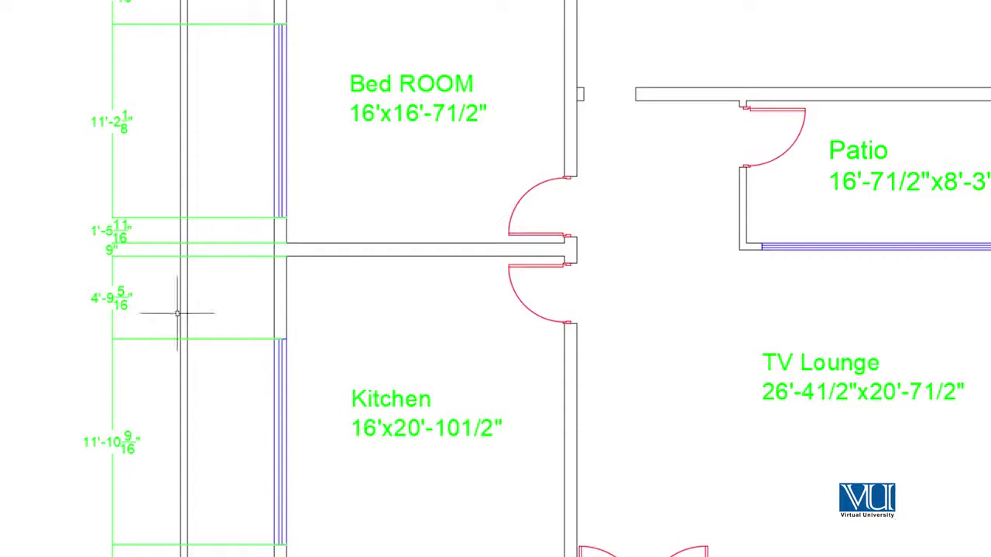
scroll(165, 223, "up", 4)
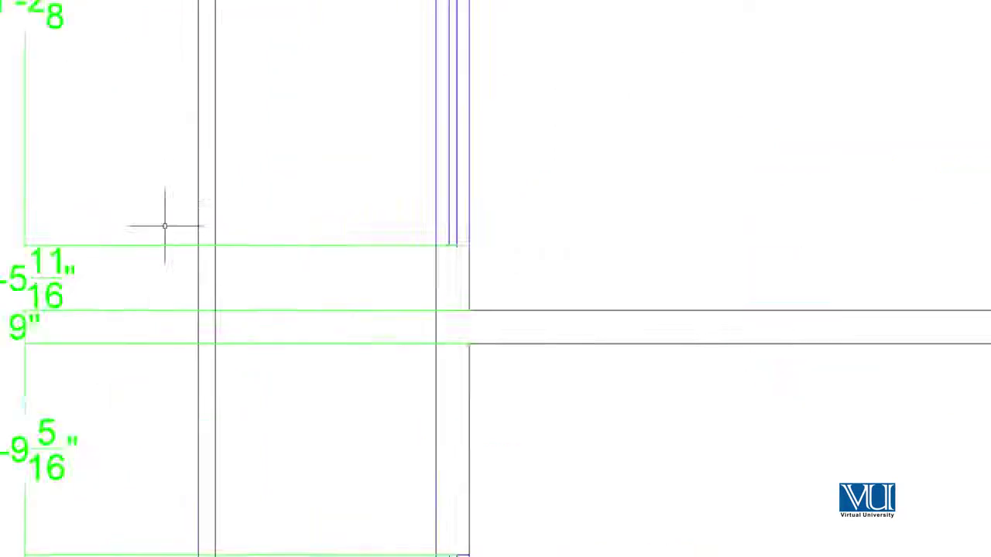
scroll(116, 223, "down", 2)
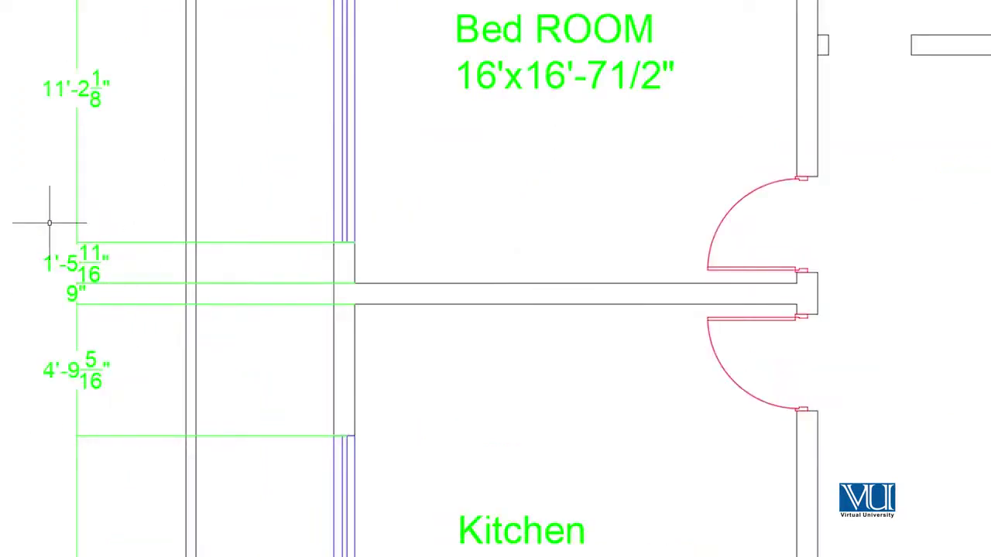
Suppress both extension lines in the Standard dimension style's Lines settings
scroll(49, 223, "up", 1)
type("d")
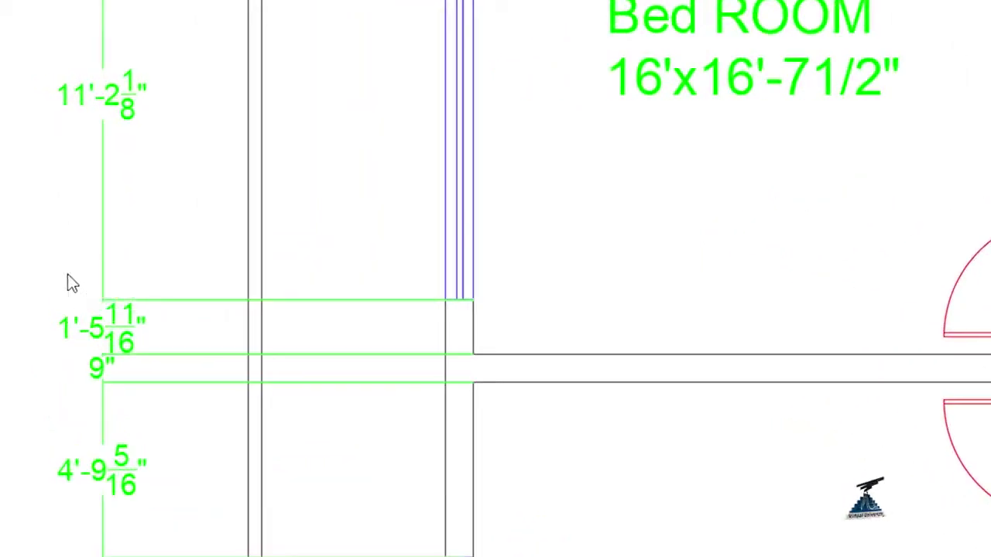
key("Return")
left_click(796, 302)
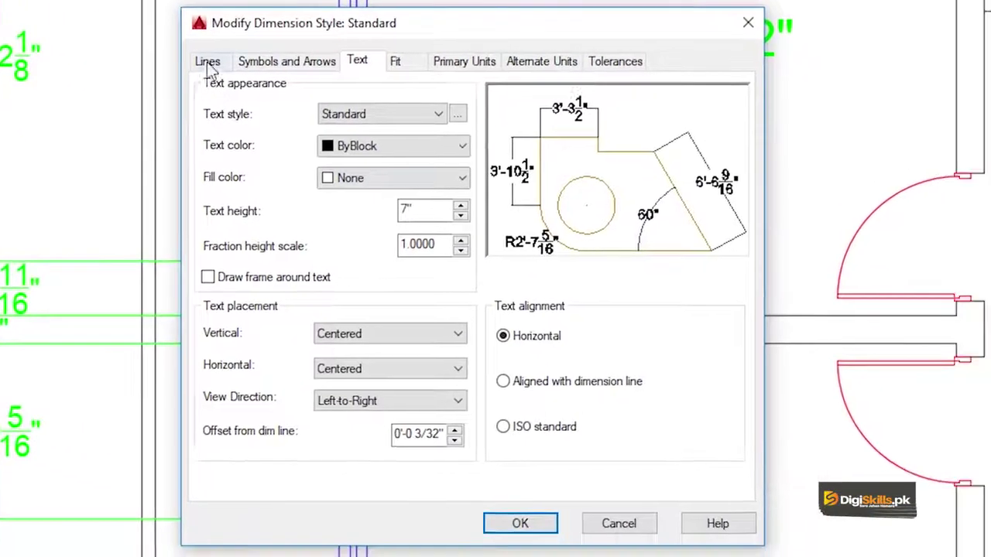
left_click(207, 60)
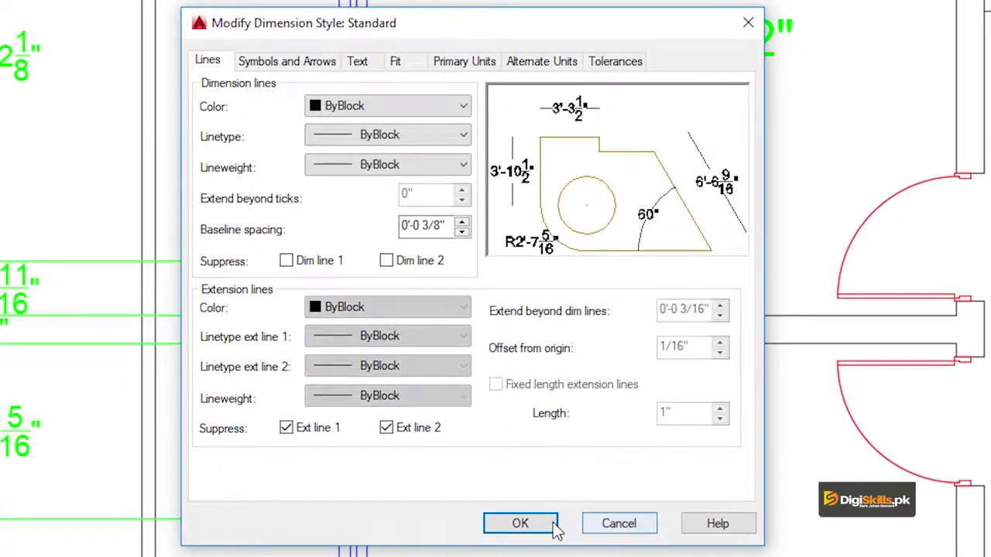
left_click(520, 524)
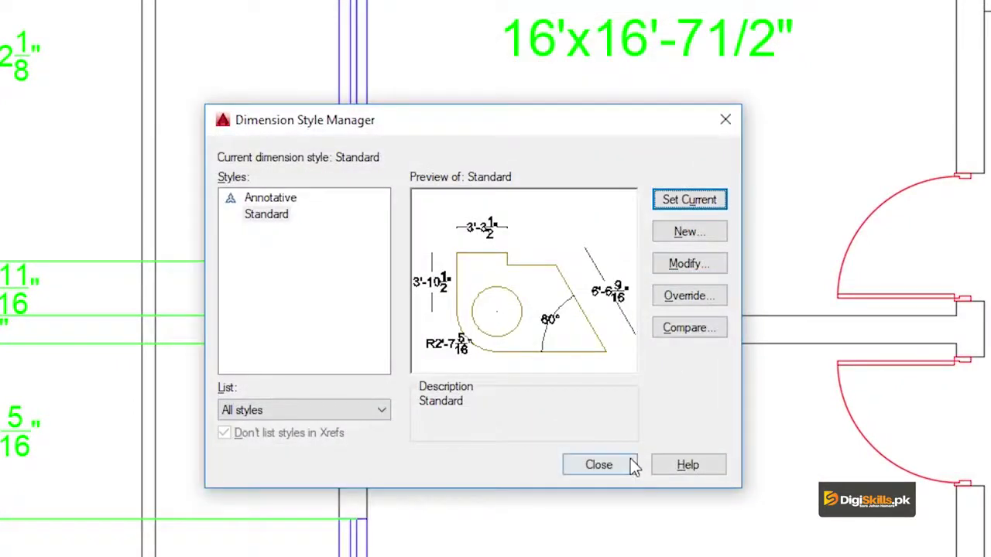
left_click(631, 461)
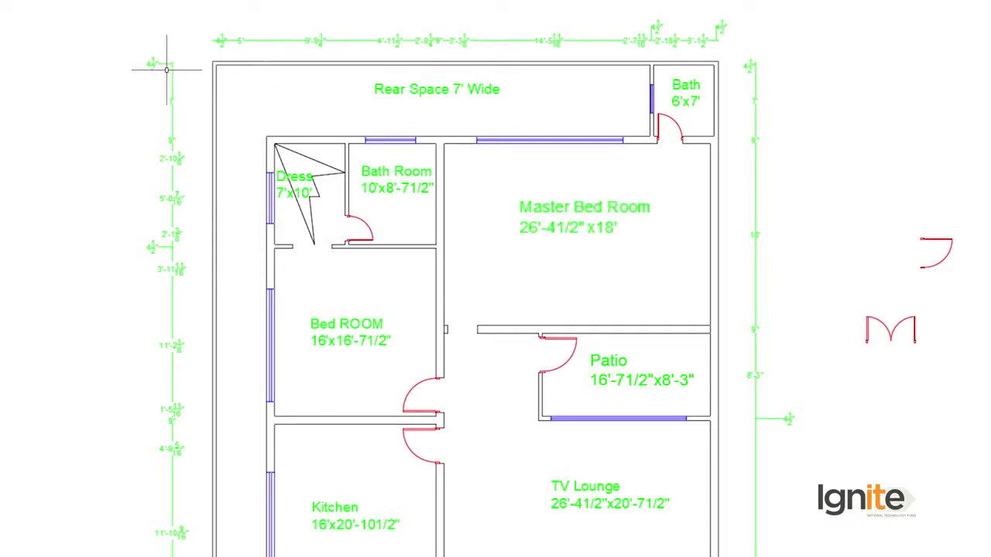
Zoom out to view the whole floor plan with its green dimension chains
scroll(171, 61, "down", 2)
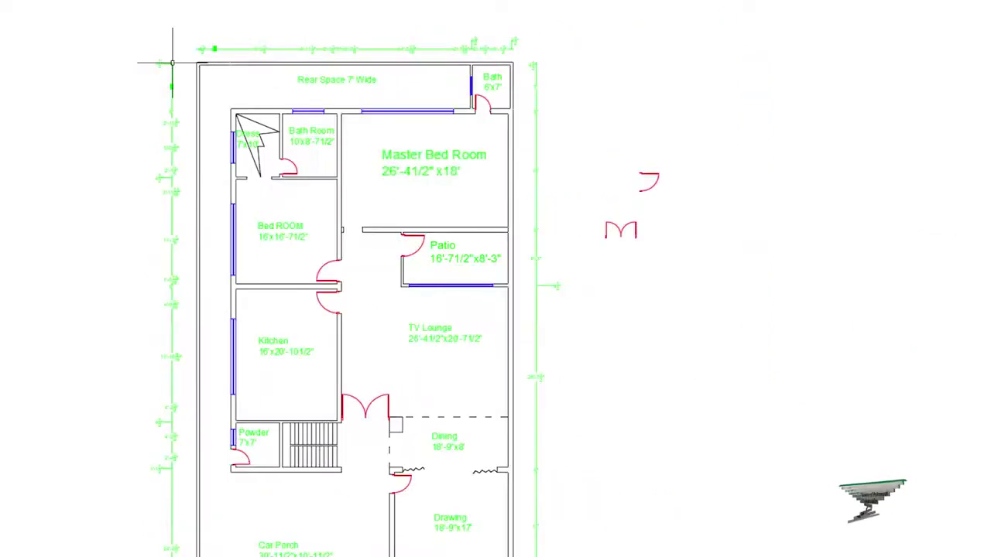